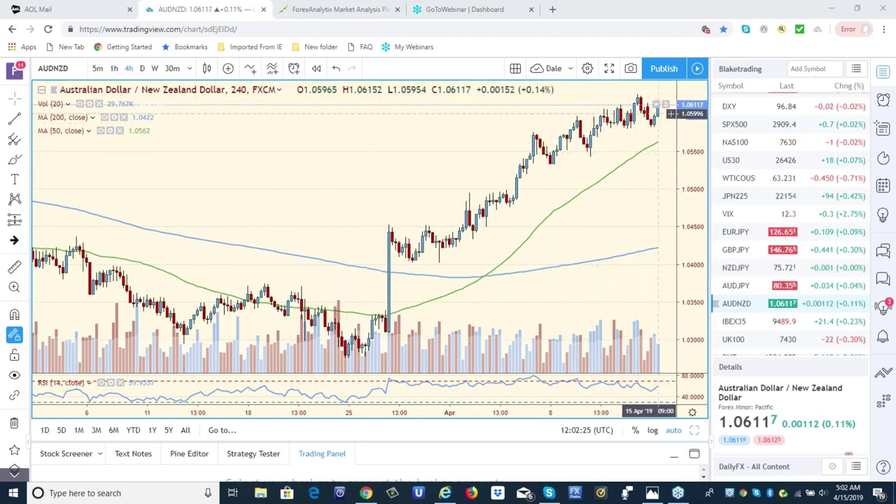
# Step: Compare AUDNZD and DXY on daily then 4-hour candles, and move WTICOUSD above US30 in the watchlist
pyautogui.click(143, 68)
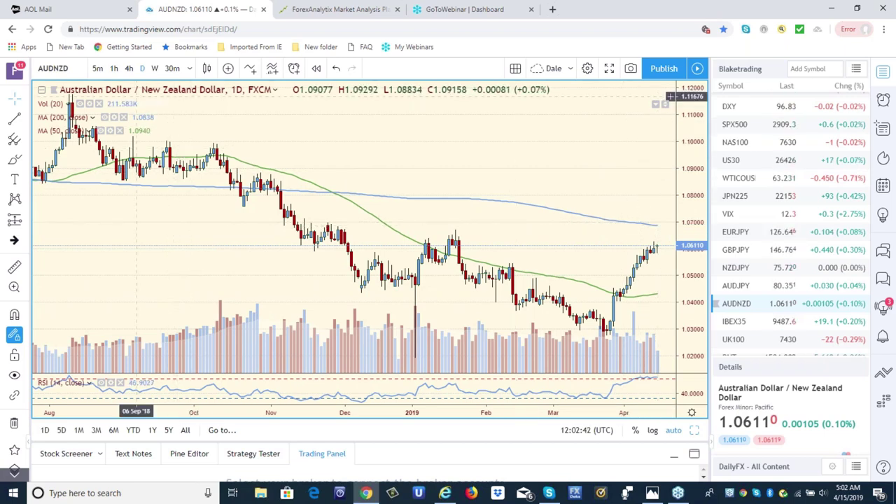
pyautogui.click(129, 70)
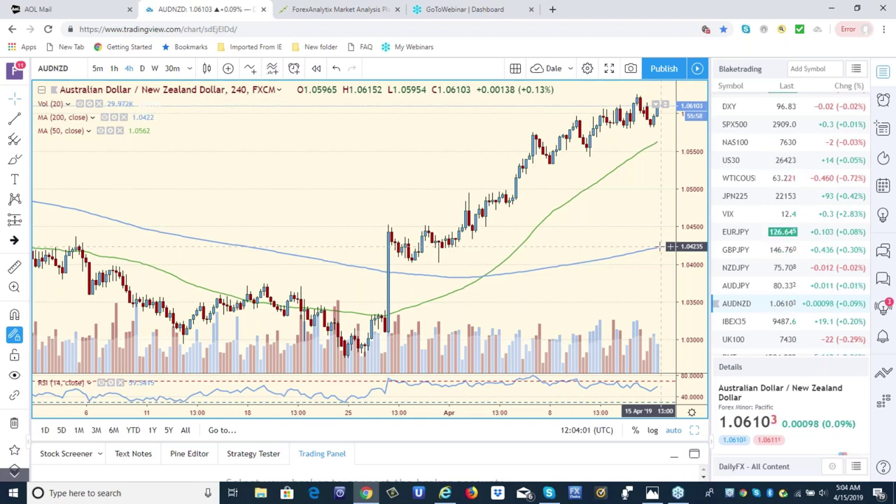
pyautogui.click(735, 108)
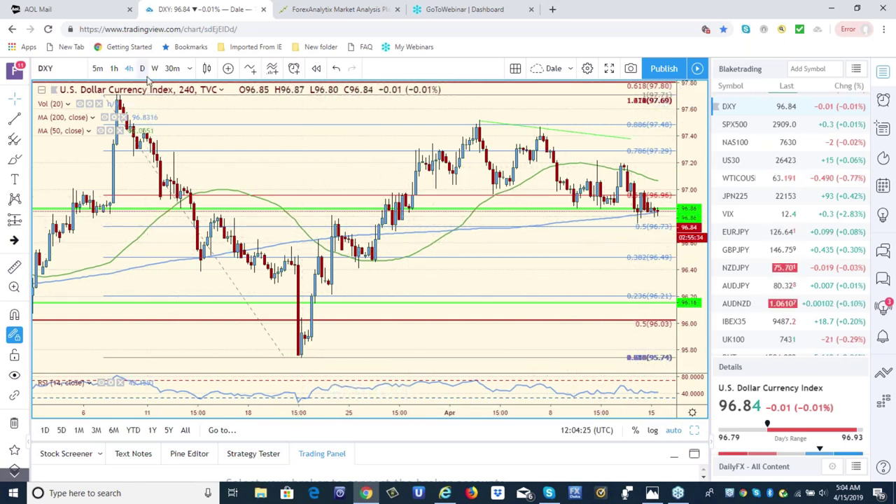
pyautogui.click(143, 73)
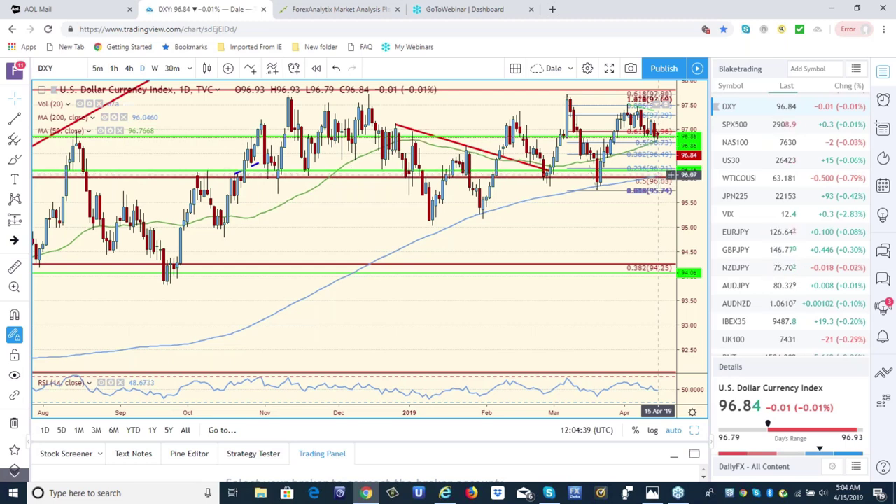
pyautogui.click(128, 69)
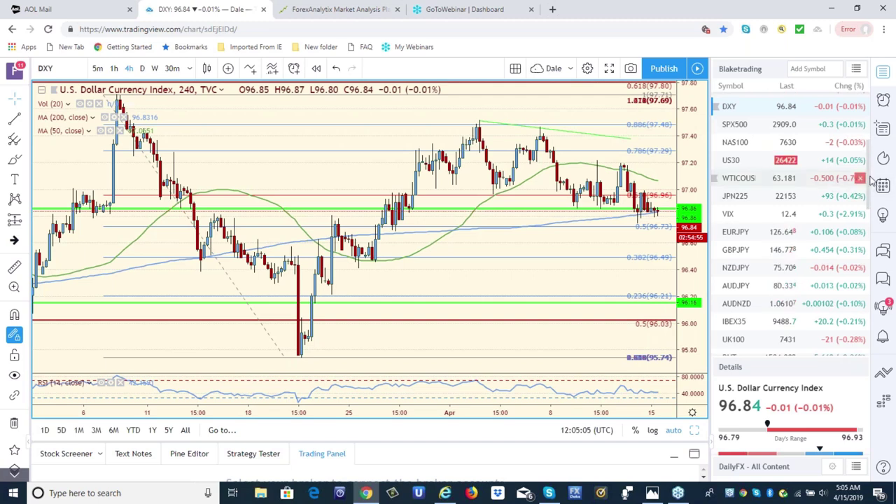
pyautogui.moveTo(872, 179); pyautogui.dragTo(875, 163)
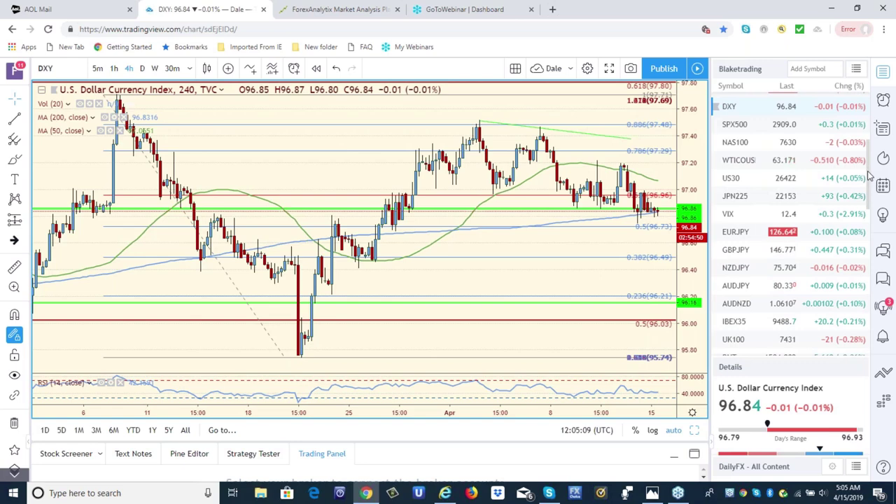
# Step: Load EURUSD, check its 1-hour and daily candles, then return it to the 4-hour view
pyautogui.scroll(5, 867, 111)
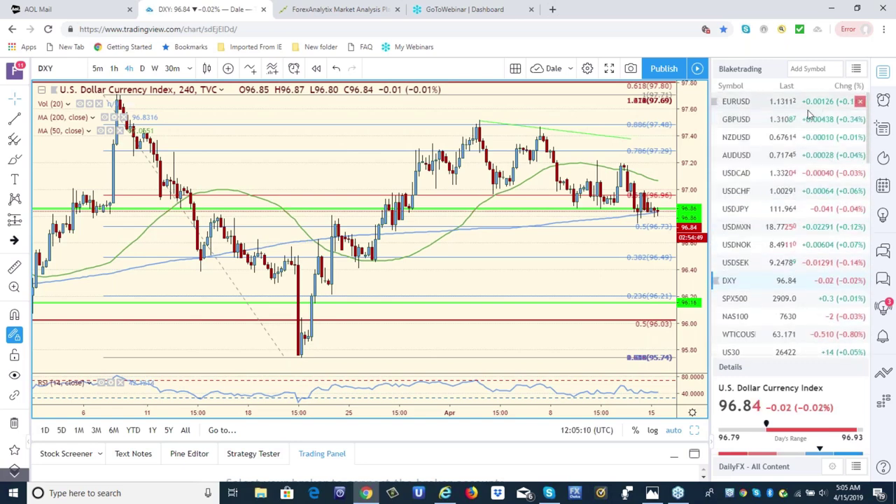
pyautogui.click(745, 104)
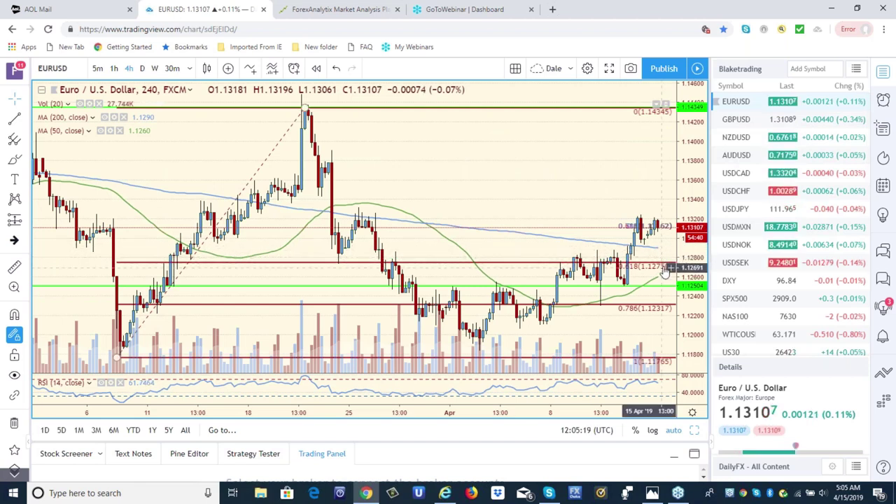
pyautogui.click(113, 69)
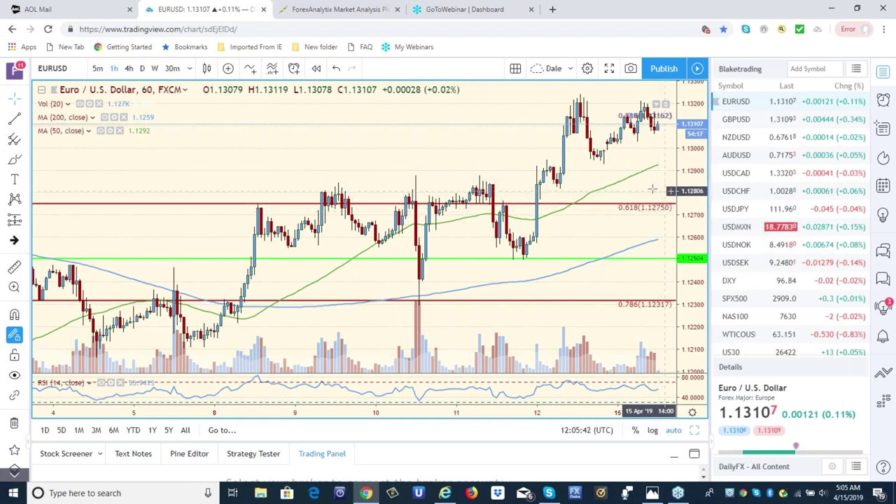
pyautogui.click(142, 73)
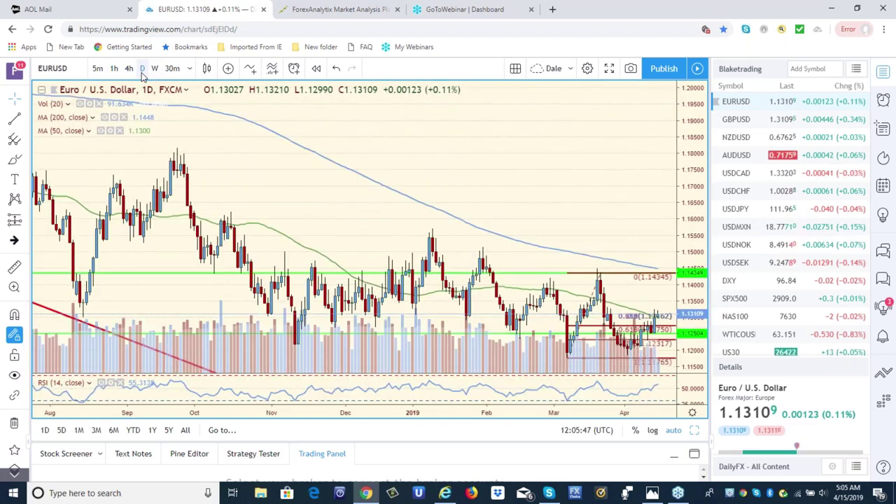
pyautogui.click(129, 70)
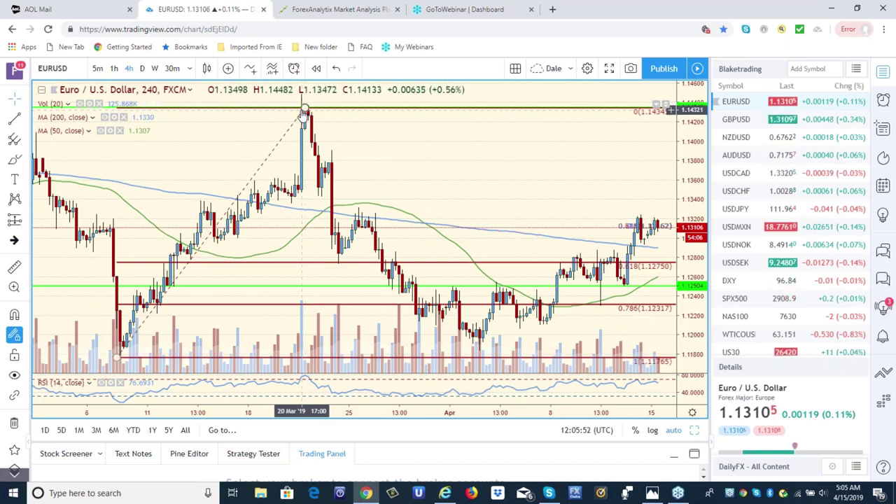
pyautogui.click(732, 120)
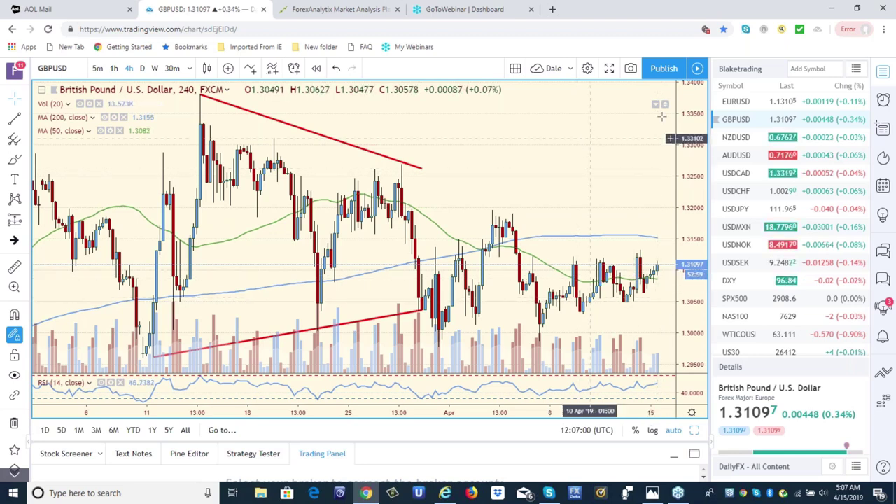
pyautogui.click(737, 102)
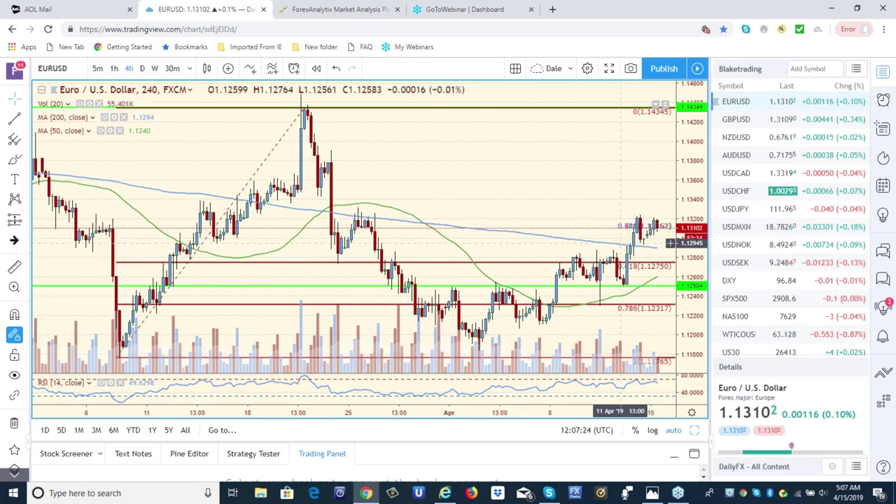
# Step: Check the DXY daily chart, then load USDJPY on daily candles
pyautogui.click(727, 280)
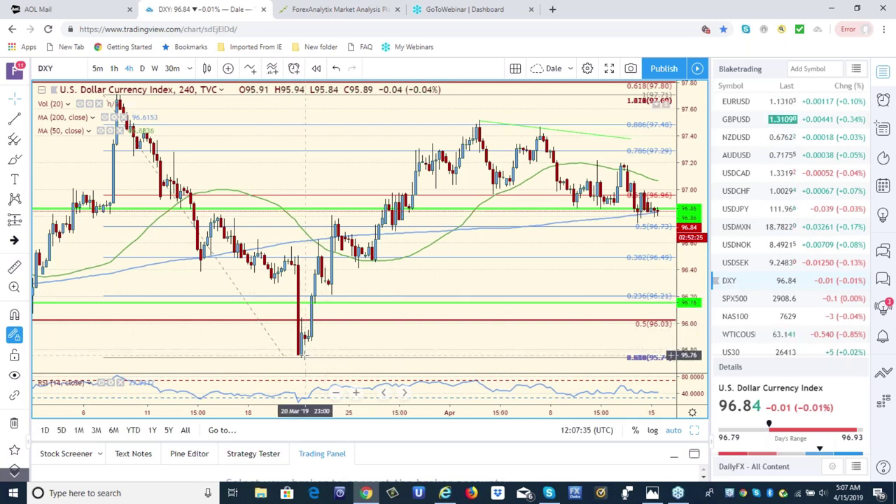
pyautogui.click(143, 69)
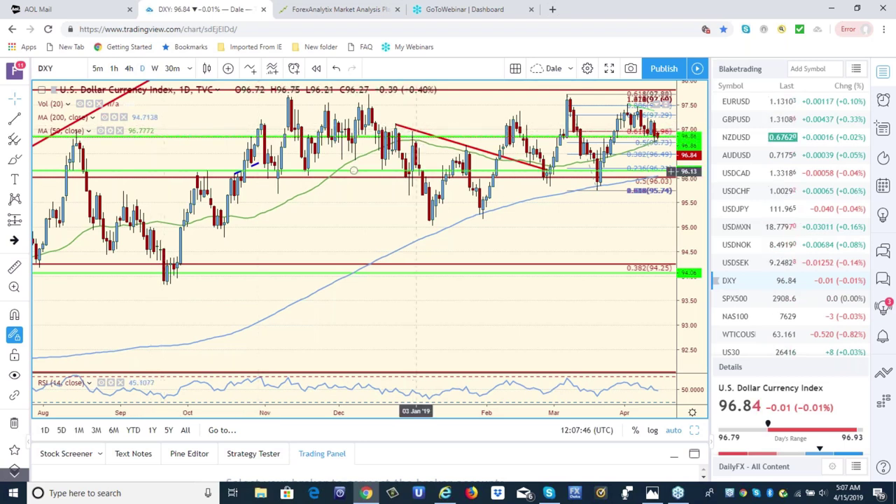
pyautogui.click(740, 209)
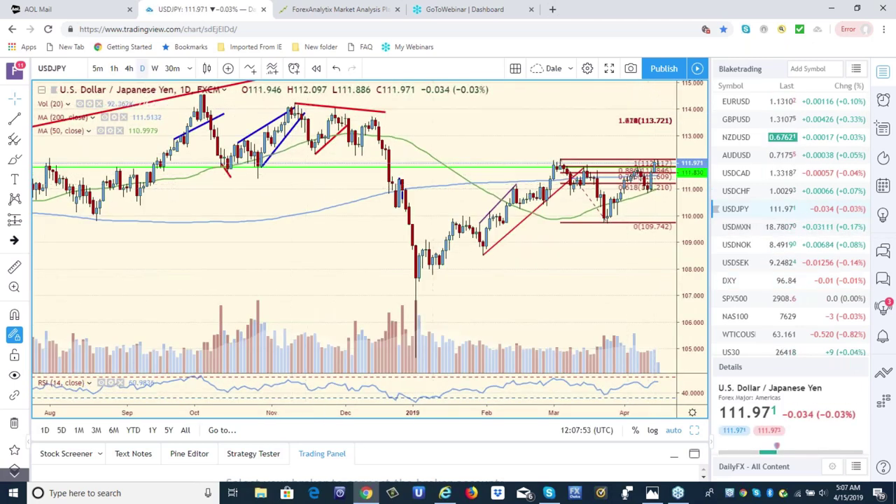
# Step: Put USDJPY back on 4-hour candles, then load the US10Y yield chart from lower in the watchlist
pyautogui.click(129, 70)
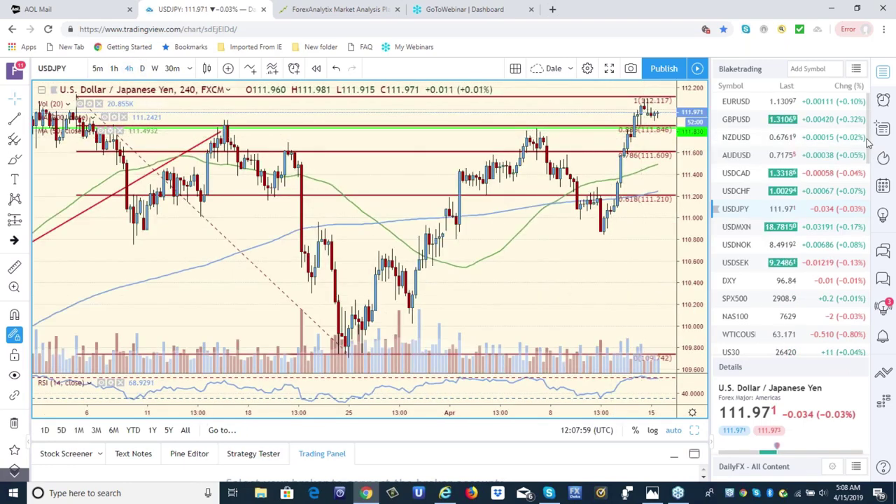
pyautogui.moveTo(869, 143); pyautogui.dragTo(826, 323)
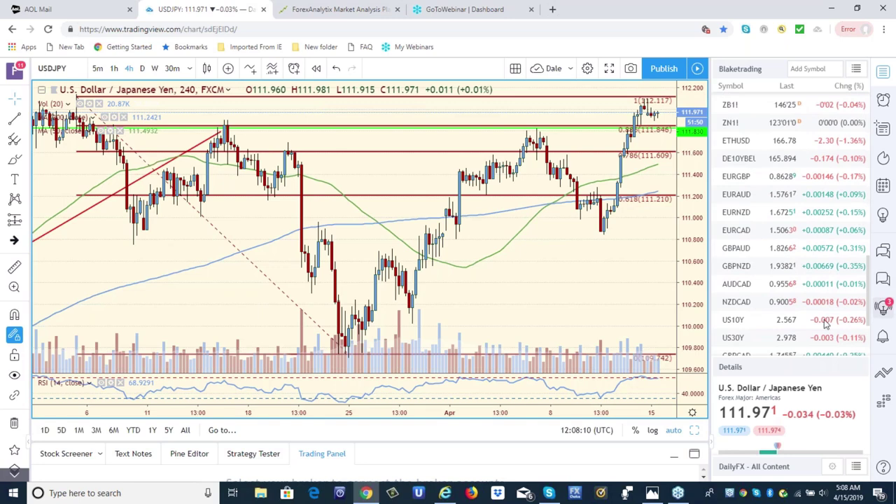
pyautogui.click(740, 325)
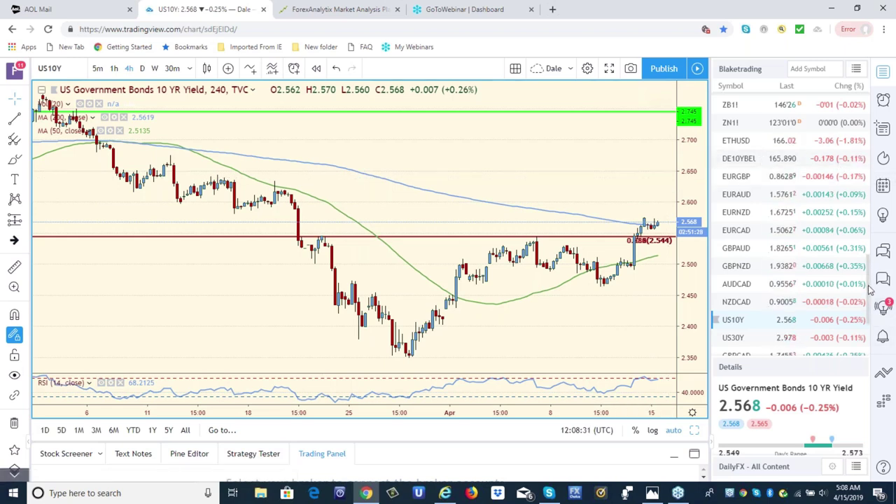
# Step: Load the WTICOUSD West Texas Oil 4-hour chart from higher up the watchlist
pyautogui.moveTo(871, 288); pyautogui.dragTo(865, 186)
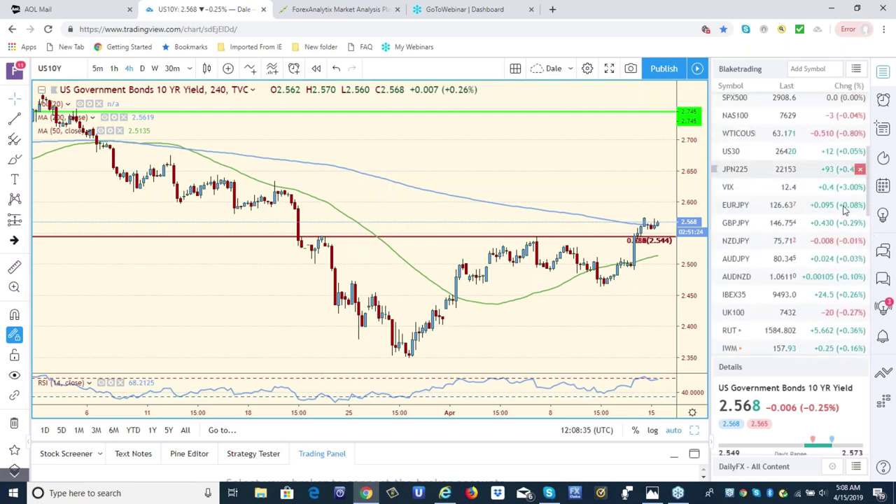
pyautogui.click(737, 137)
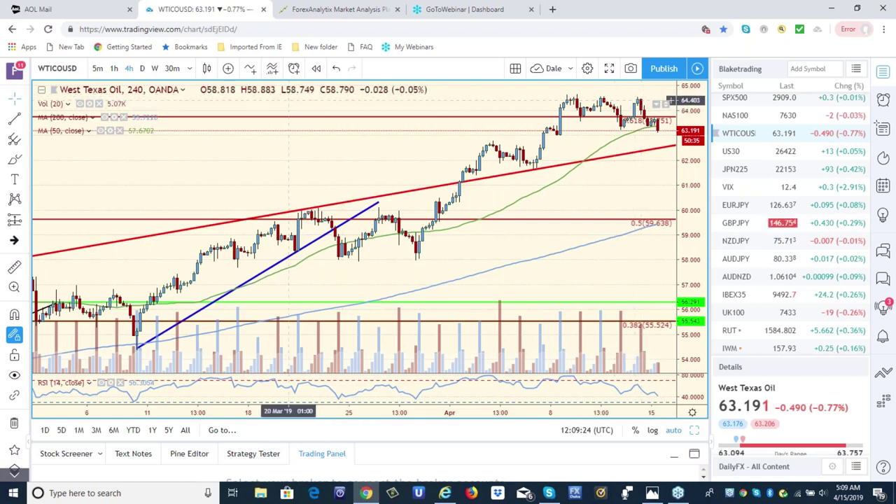
pyautogui.click(114, 70)
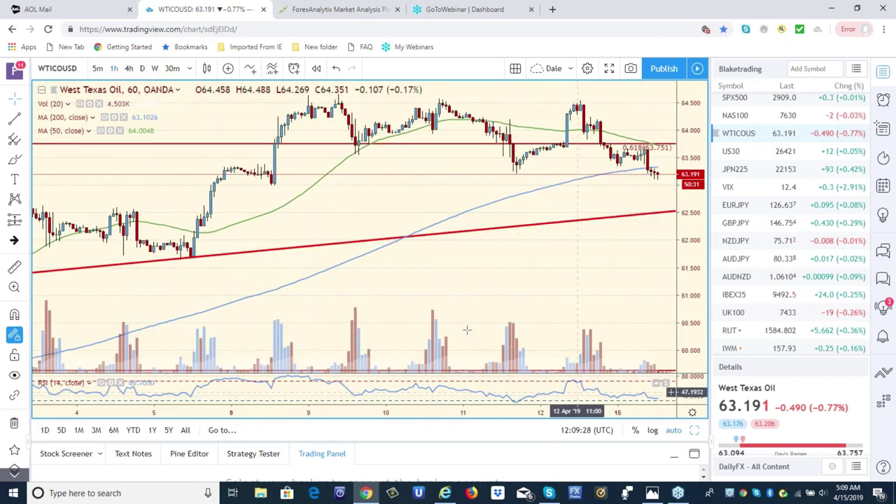
pyautogui.click(129, 68)
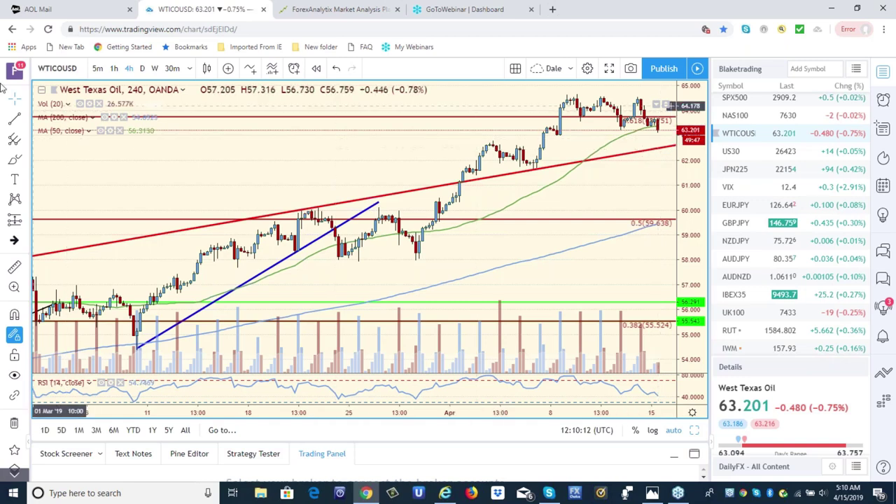
pyautogui.click(142, 68)
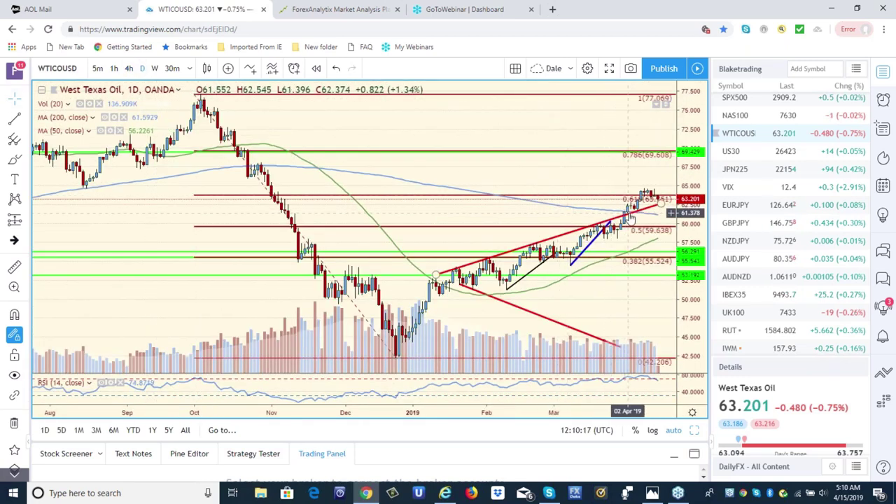
pyautogui.click(130, 68)
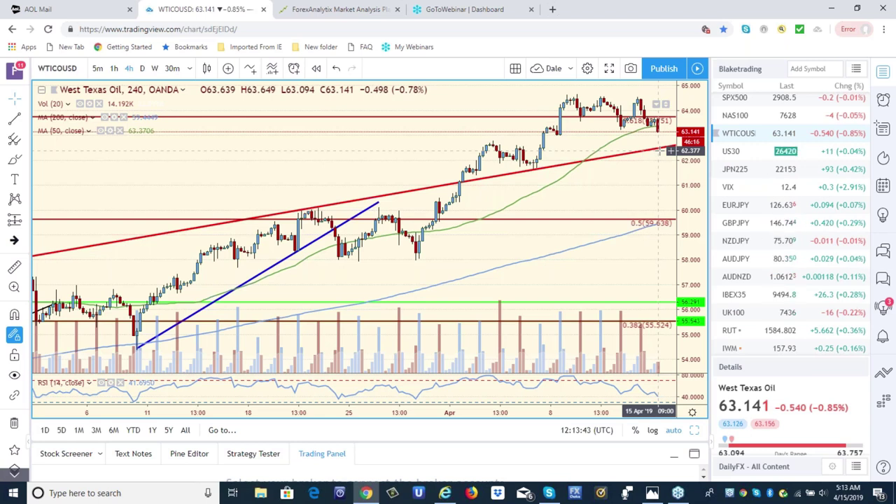
# Step: Load the AUDNZD chart from the watchlist
pyautogui.click(731, 277)
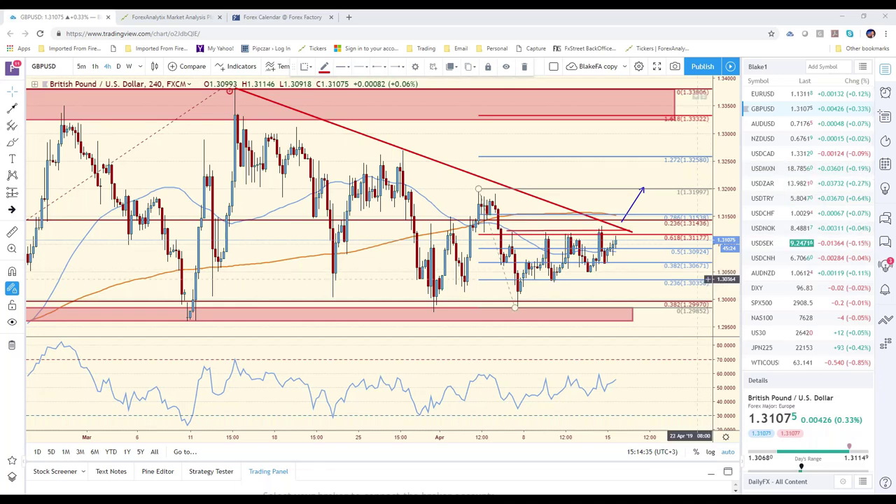
# Step: Zoom out on GBPUSD to review its trendlines and fib levels, then step up the watchlist to EURUSD
pyautogui.scroll(-2, 708, 279)
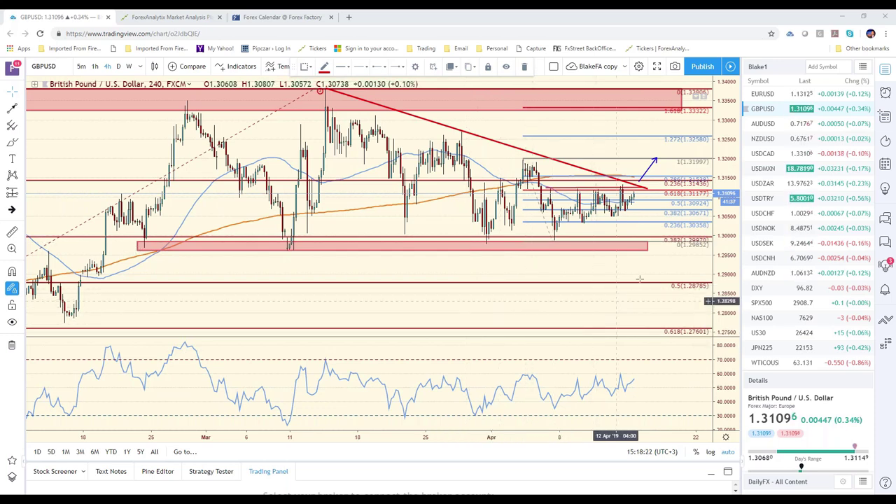
pyautogui.press('Up')
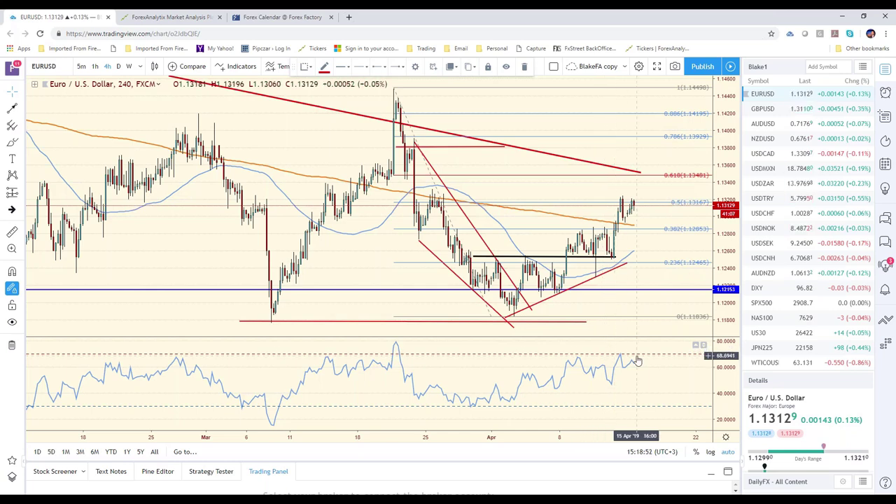
# Step: Glance at the zoomed-out SPX500 chart, then load the AUDJPY 4-hour chart
pyautogui.click(790, 308)
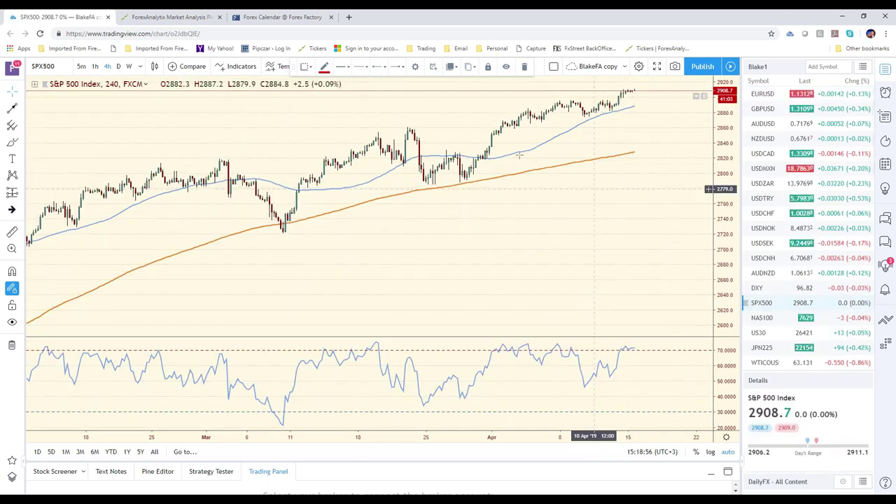
pyautogui.scroll(-3, 497, 185)
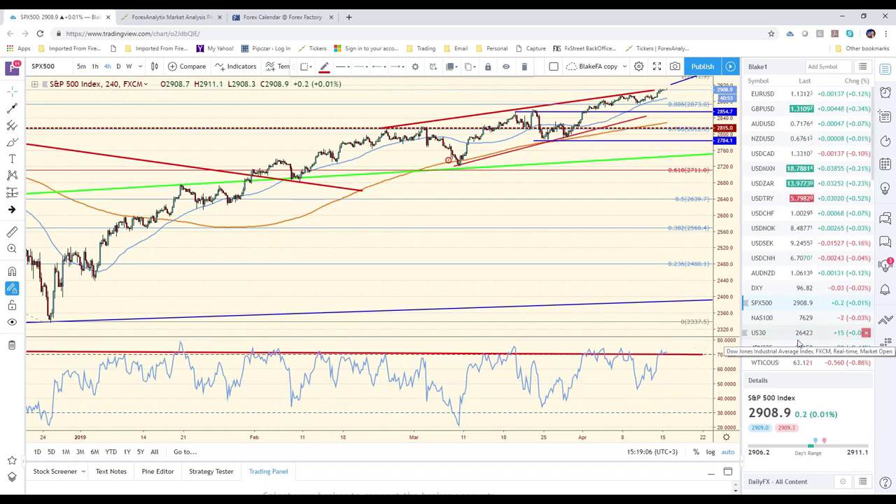
pyautogui.scroll(-3, 800, 336)
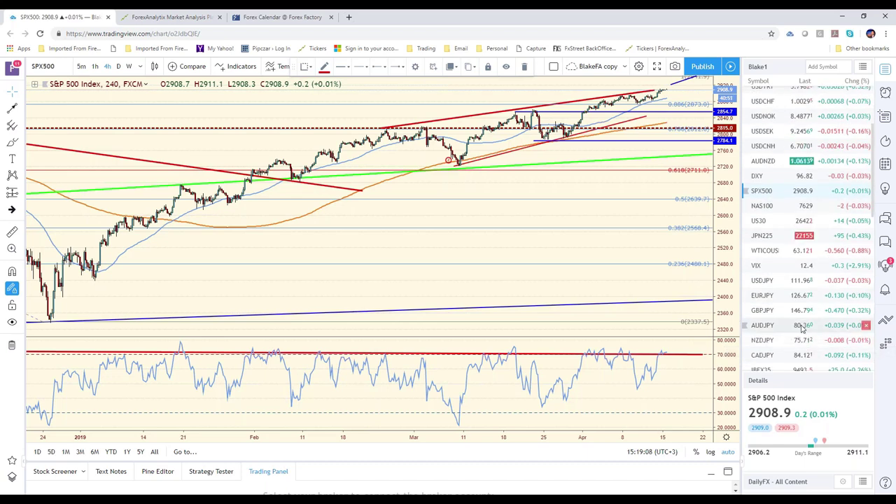
pyautogui.click(802, 326)
# Step: Extend AUDJPY's top and bottom red range lines right to 16 Apr, then load the SPX500 chart
pyautogui.scroll(5, 620, 413)
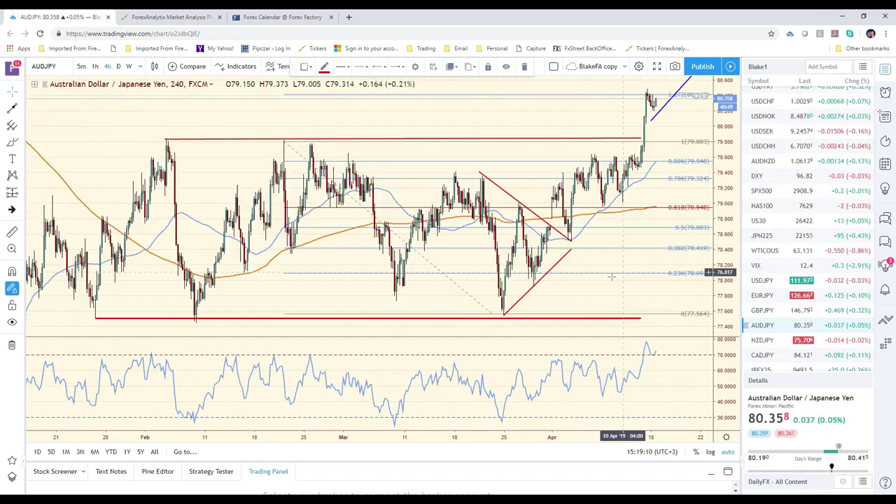
pyautogui.scroll(-1, 598, 297)
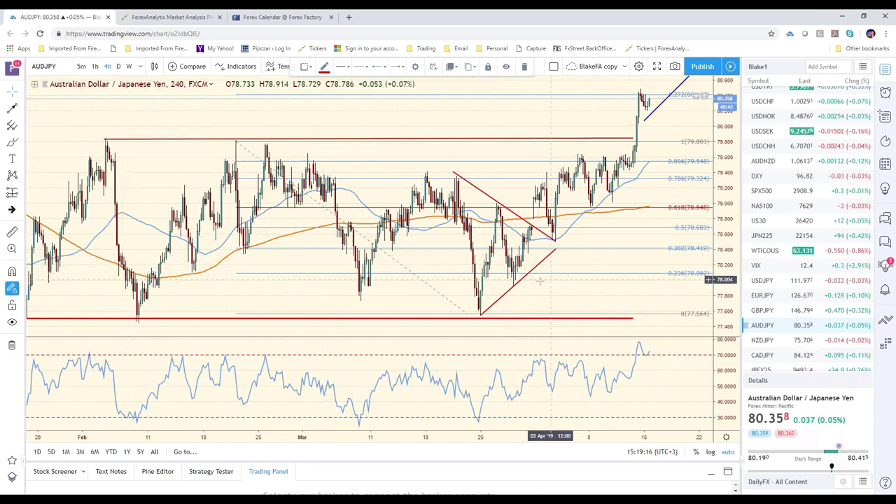
pyautogui.scroll(-1, 315, 267)
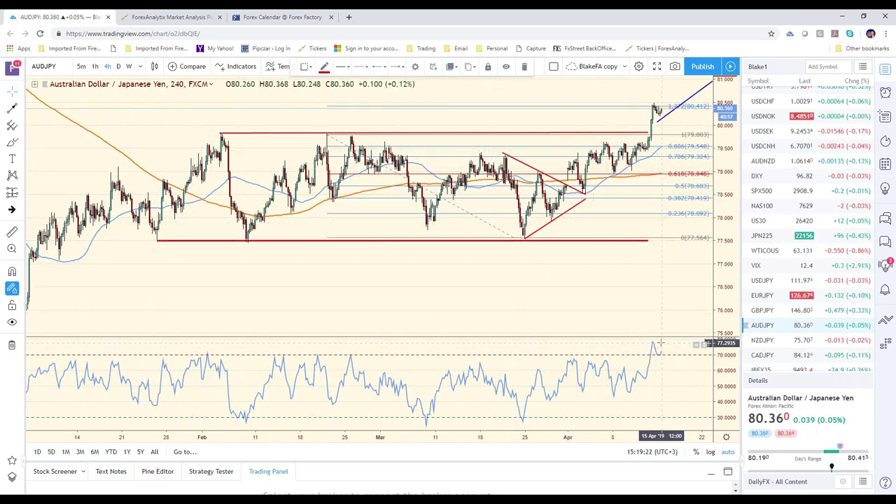
pyautogui.scroll(2, 654, 339)
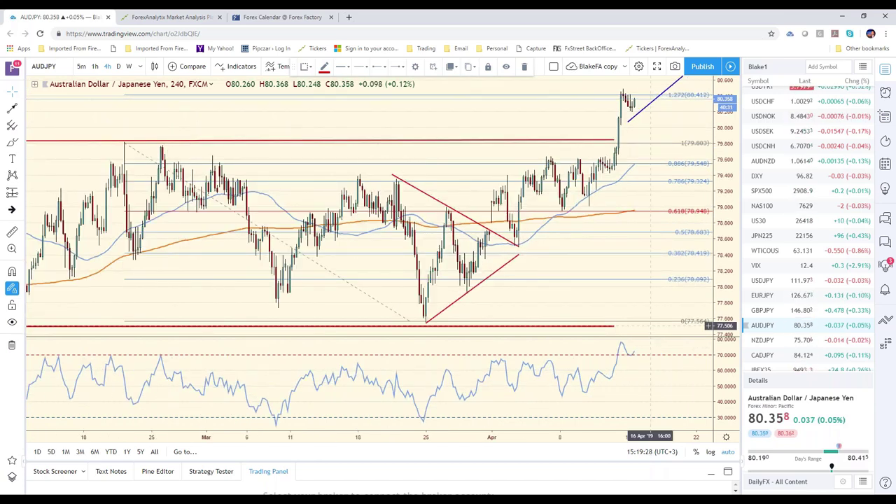
pyautogui.scroll(-2, 644, 329)
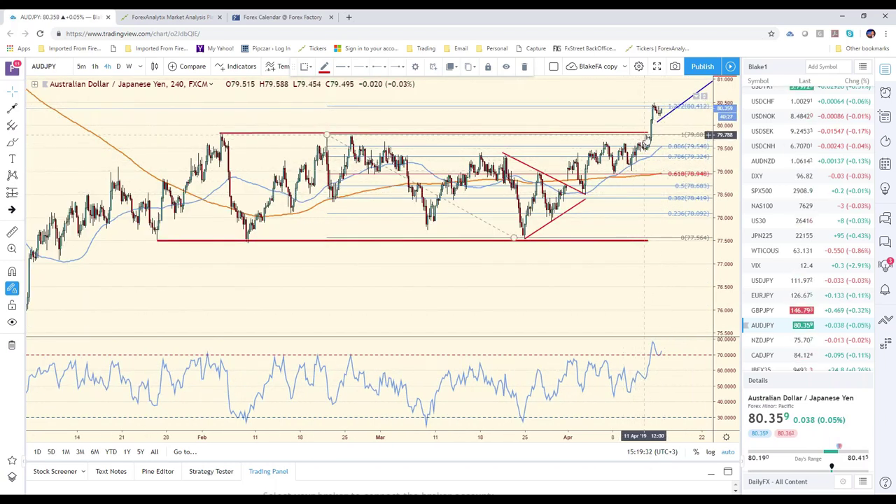
pyautogui.moveTo(647, 133); pyautogui.dragTo(681, 133)
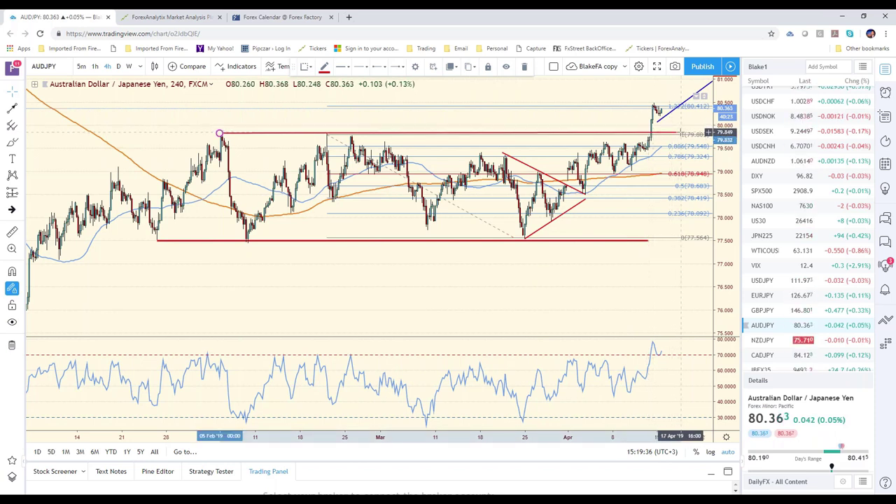
pyautogui.click(645, 239)
pyautogui.moveTo(645, 239); pyautogui.dragTo(678, 242)
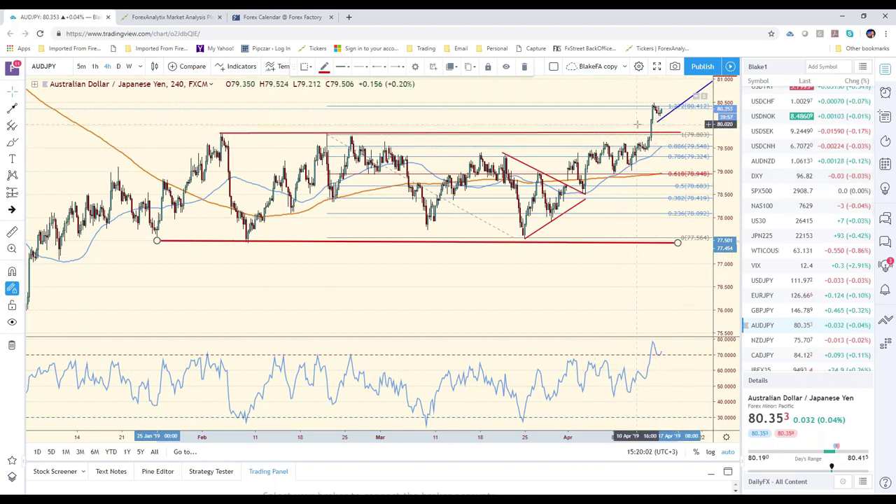
pyautogui.click(762, 191)
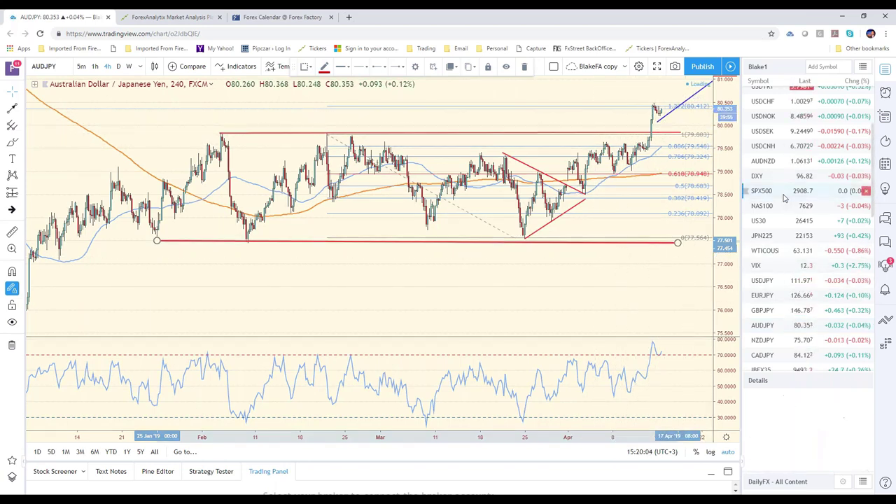
pyautogui.scroll(1, 601, 169)
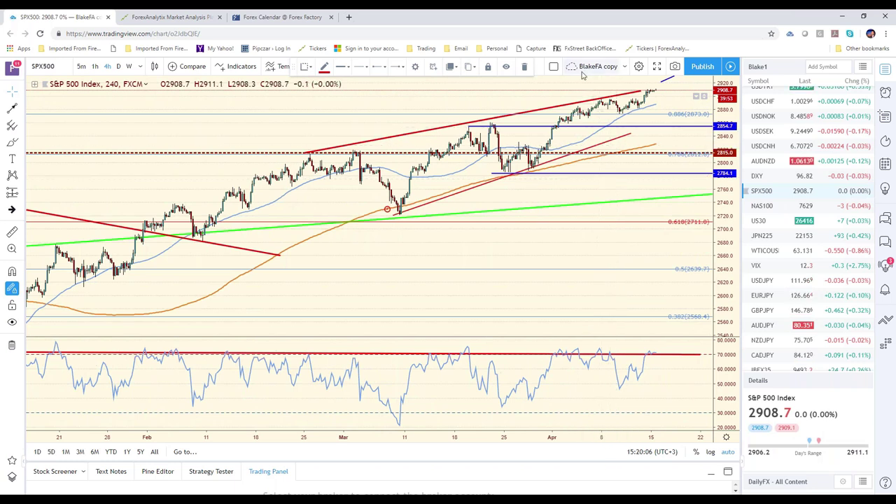
# Step: Extend the SPX500 red trendline up-right, switch to weekly candles, and delete the RSI-pane red trendline
pyautogui.moveTo(636, 93); pyautogui.dragTo(676, 83)
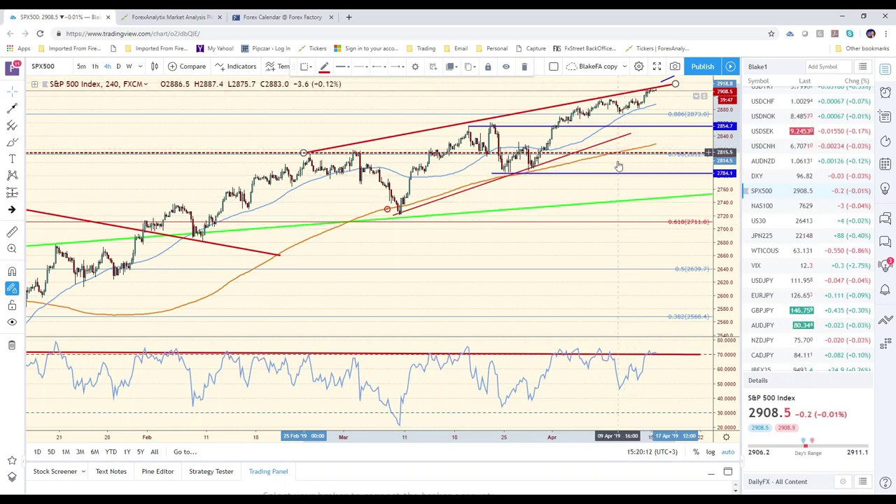
pyautogui.click(129, 65)
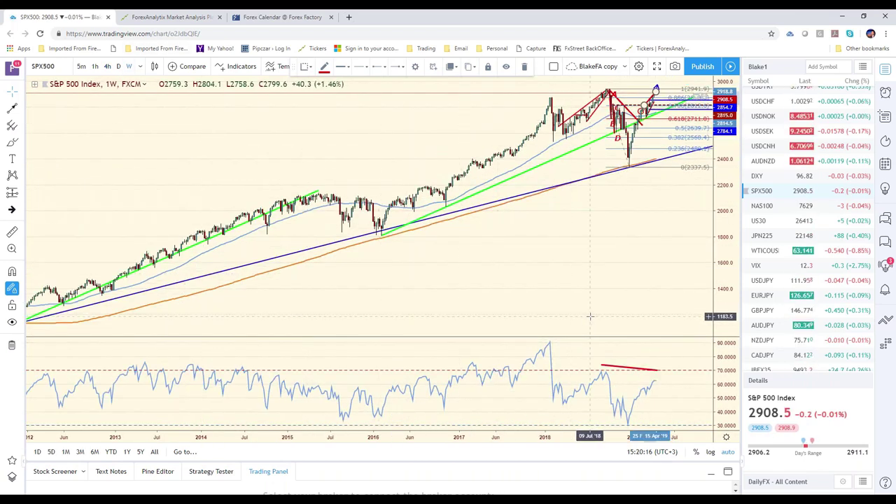
pyautogui.click(634, 369)
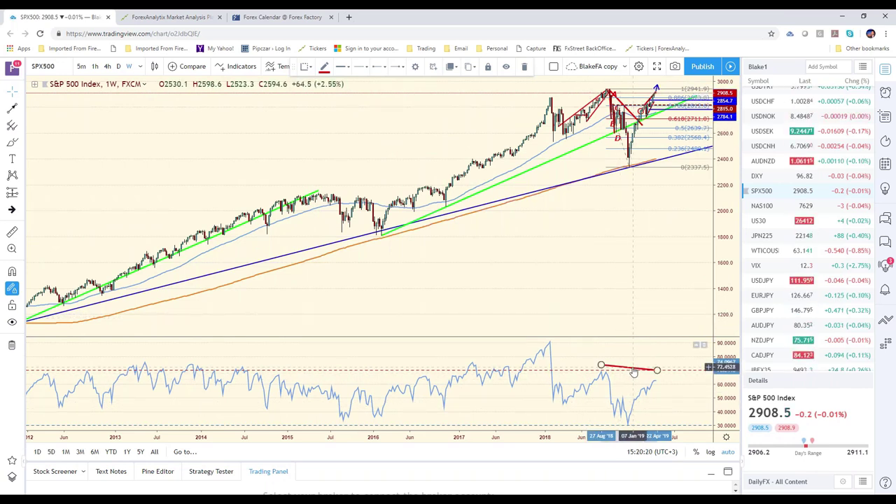
pyautogui.press('Delete')
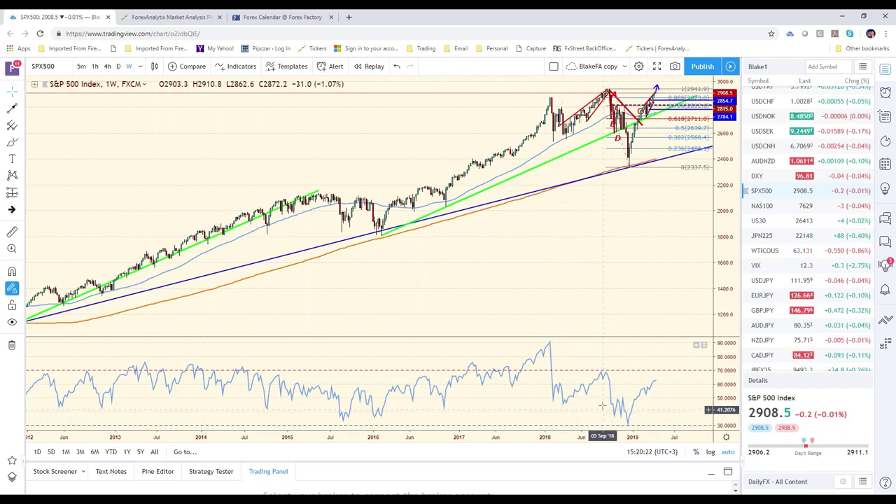
pyautogui.scroll(1, 603, 406)
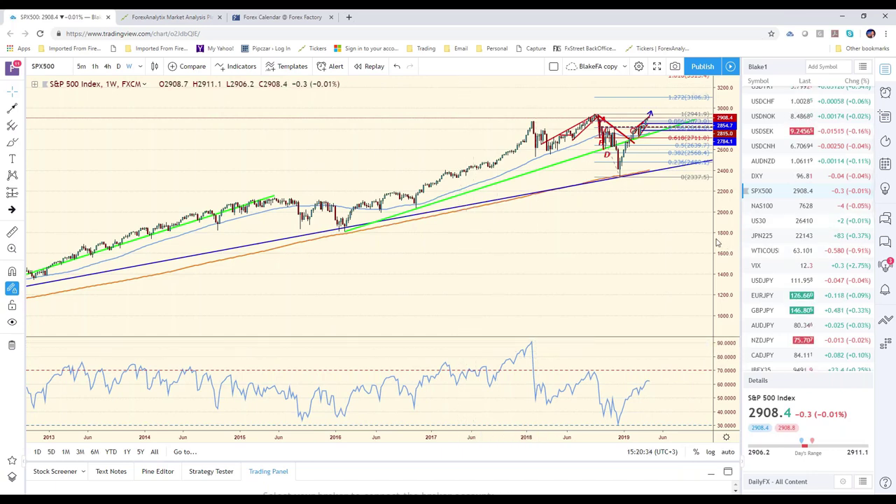
pyautogui.scroll(3, 771, 273)
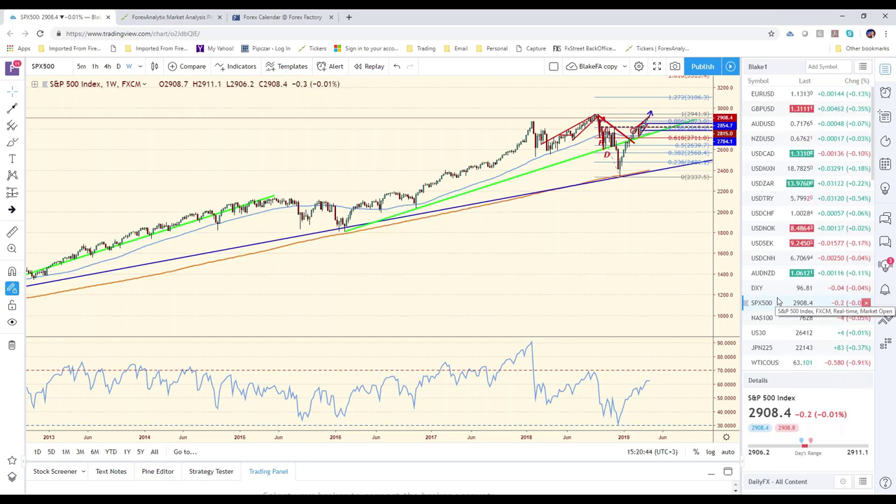
# Step: Flip through USDCAD and AUDUSD, ending on the EURUSD weekly chart with its 2.618 extension
pyautogui.click(812, 154)
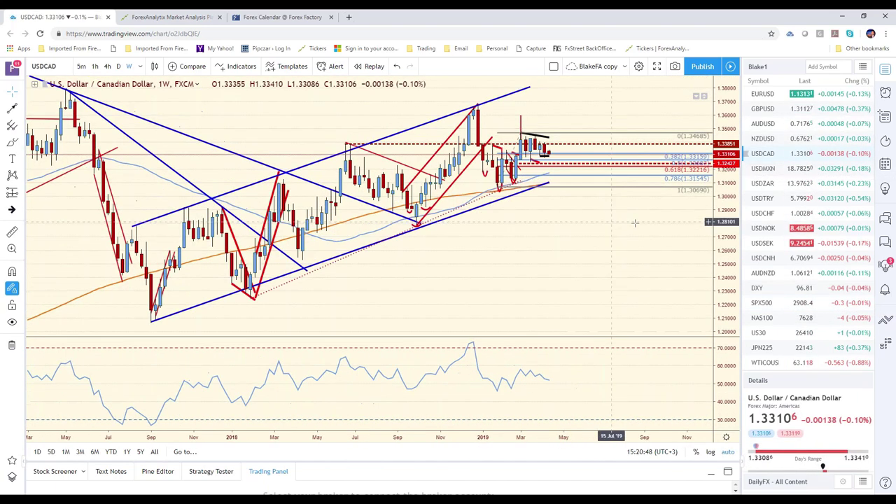
pyautogui.click(797, 126)
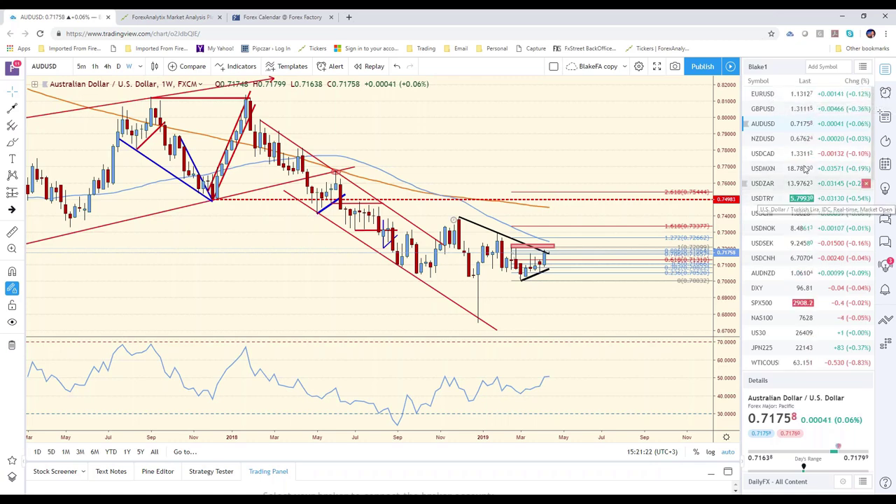
pyautogui.click(798, 100)
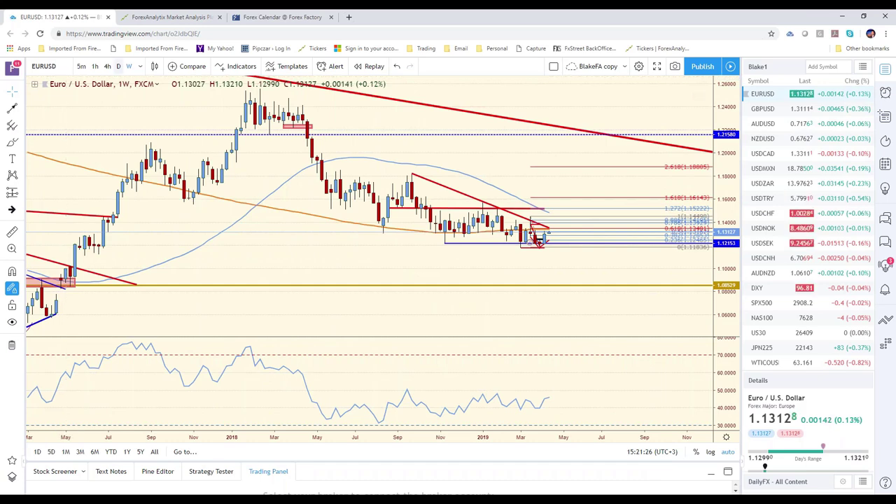
pyautogui.write('D')
pyautogui.press('Return')
pyautogui.scroll(-3, 523, 366)
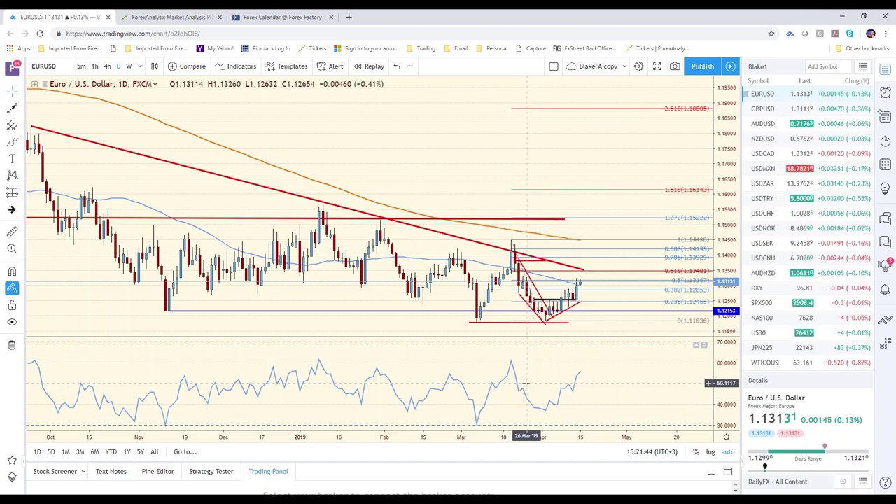
pyautogui.scroll(-2, 526, 381)
pyautogui.scroll(1, 525, 382)
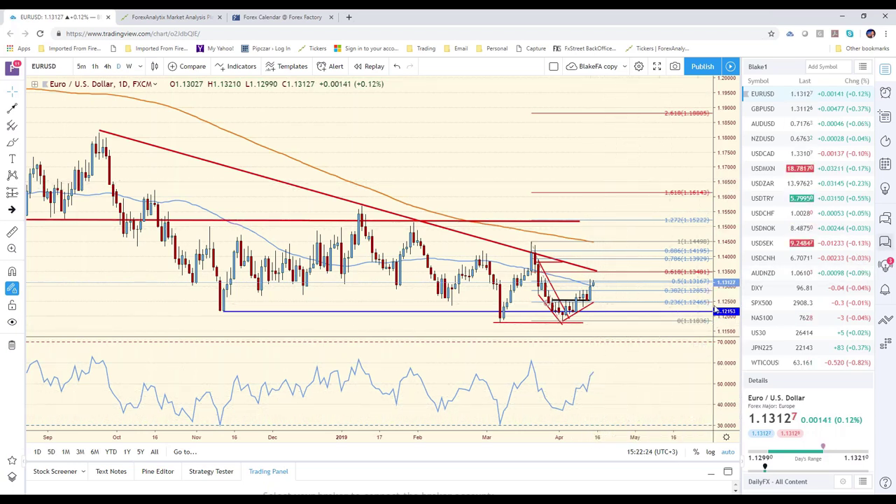
# Step: Review the GBPUSD daily chart, zooming in and out, then switch to AUDUSD daily
pyautogui.click(763, 108)
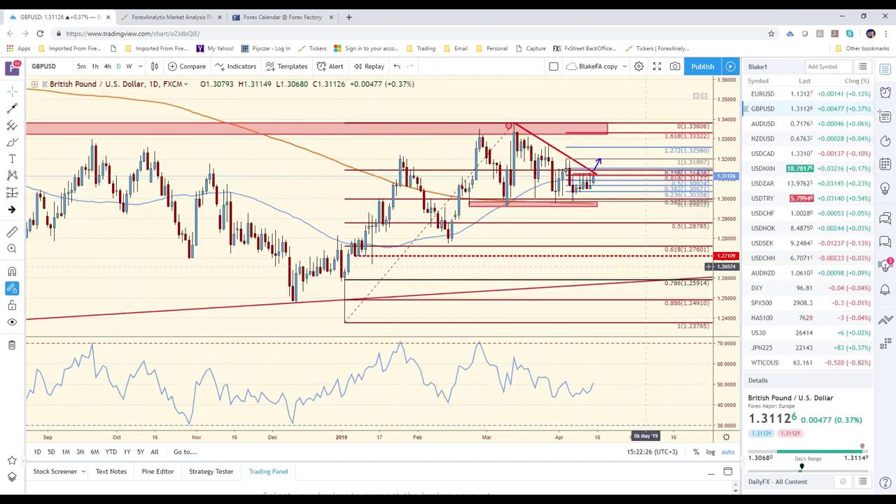
pyautogui.scroll(5, 465, 269)
pyautogui.scroll(-3, 465, 269)
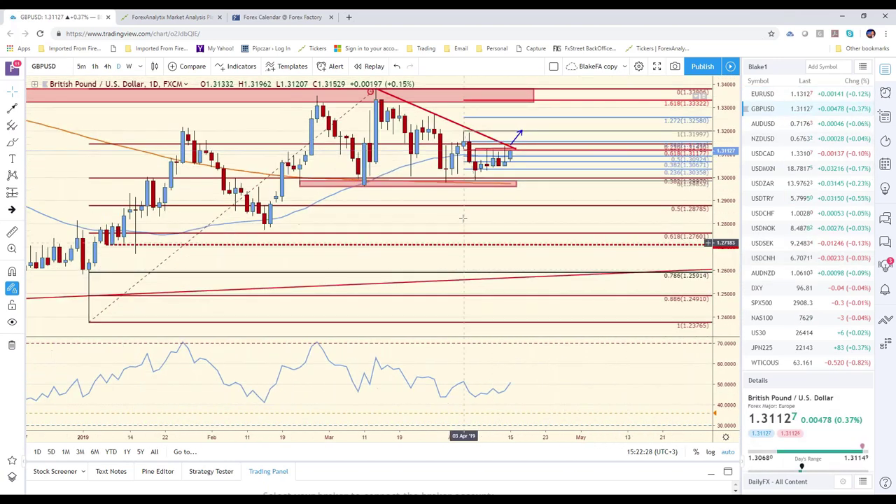
pyautogui.scroll(-2, 553, 220)
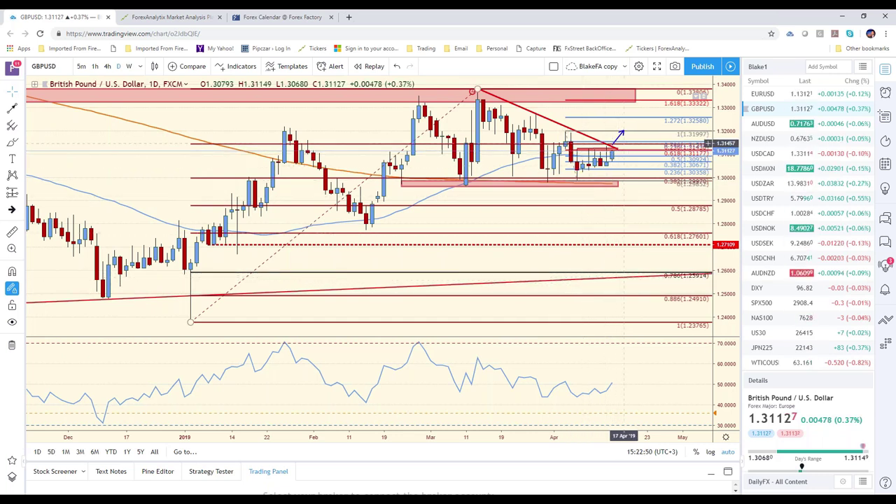
pyautogui.click(764, 124)
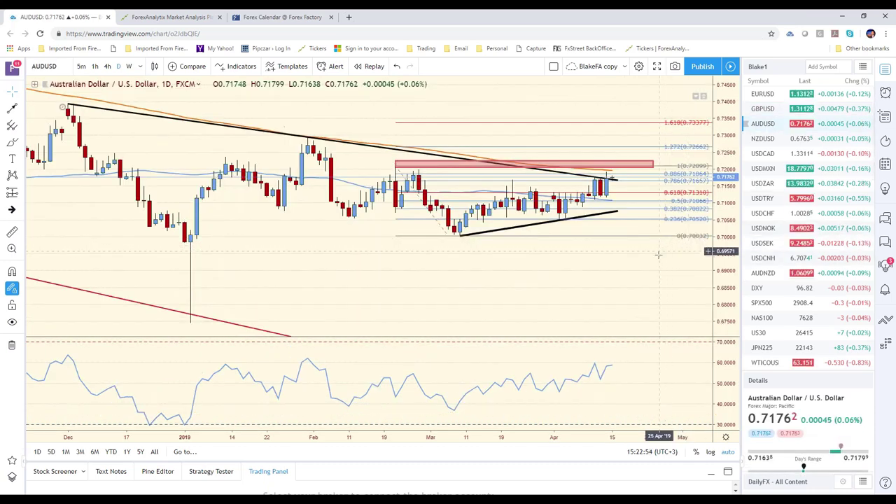
# Step: Zoom out on AUDUSD, then move down the watchlist to NZDUSD and zoom in
pyautogui.scroll(-2, 659, 254)
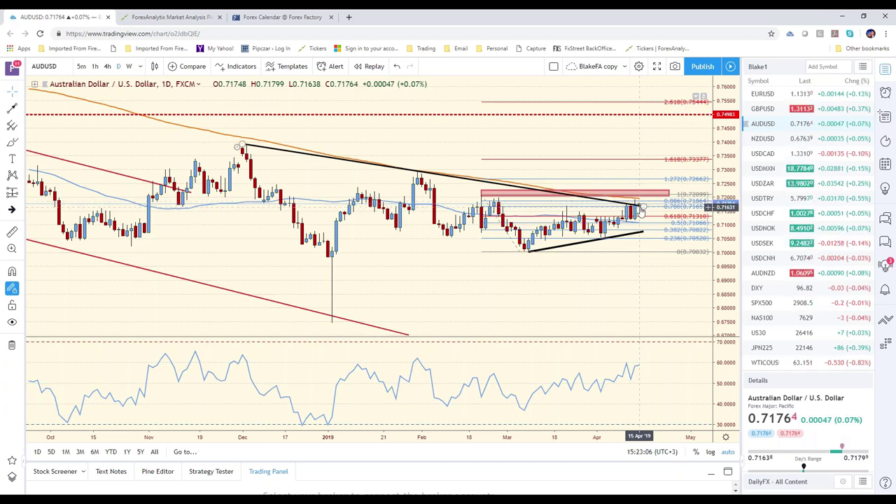
pyautogui.press('Down')
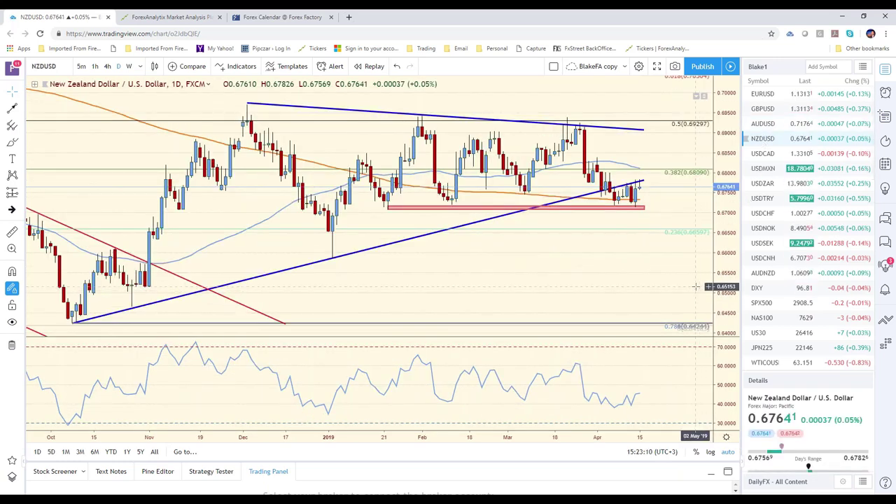
pyautogui.scroll(1, 697, 287)
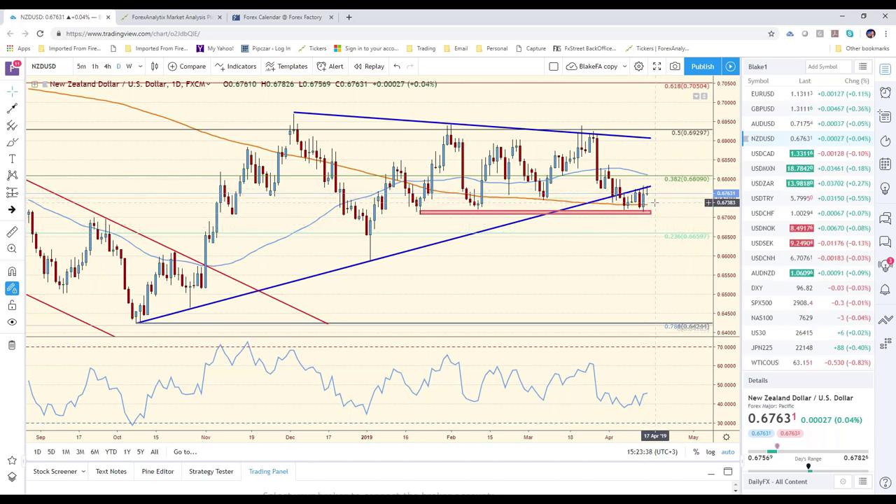
# Step: On USDCAD daily, tilt the black April support line's right end slightly upward to 15 Apr
pyautogui.click(789, 157)
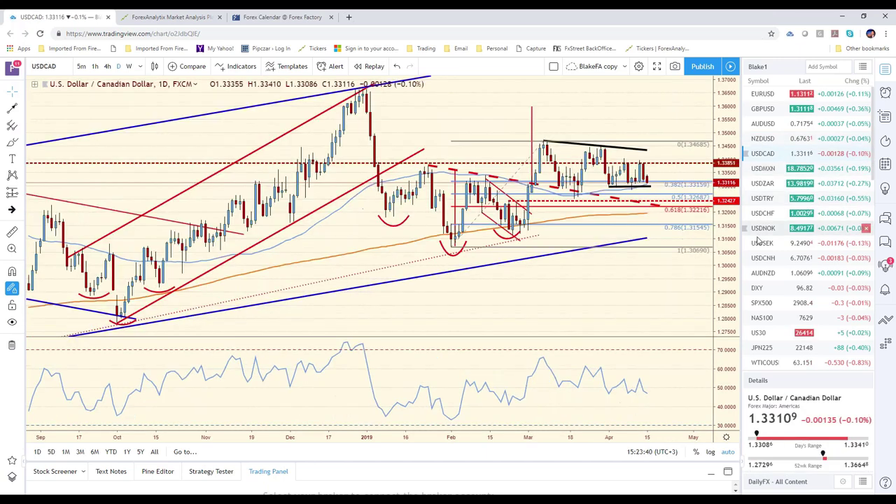
pyautogui.scroll(2, 662, 237)
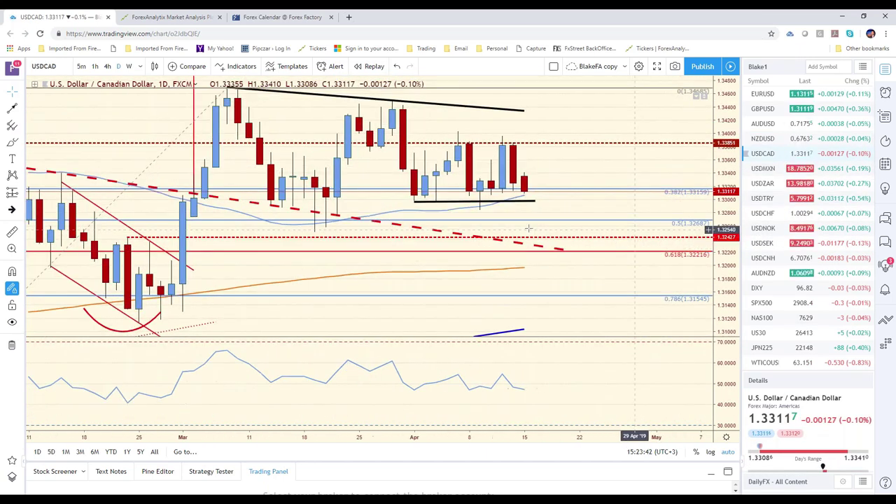
pyautogui.moveTo(469, 202); pyautogui.dragTo(469, 203)
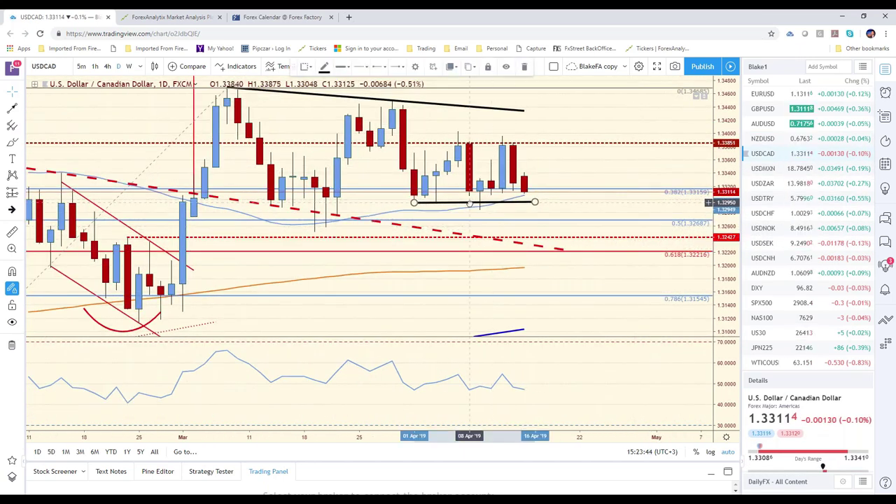
pyautogui.moveTo(538, 207); pyautogui.dragTo(526, 202)
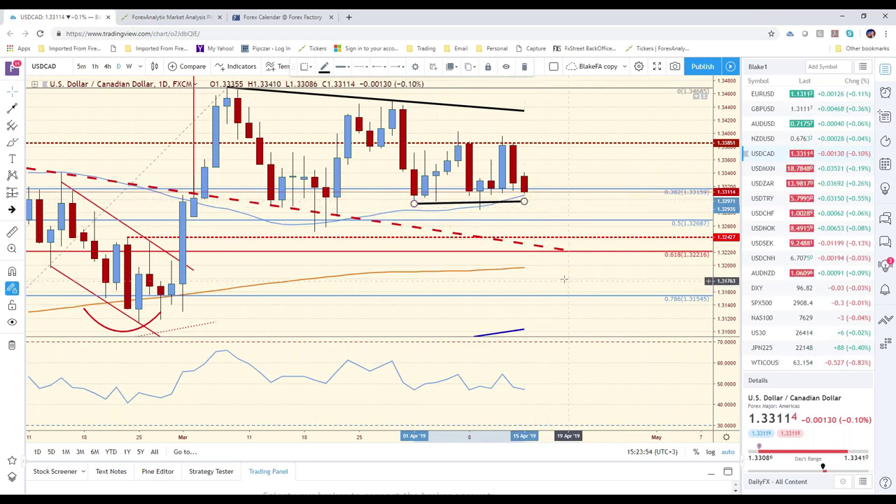
pyautogui.moveTo(415, 208); pyautogui.dragTo(317, 231)
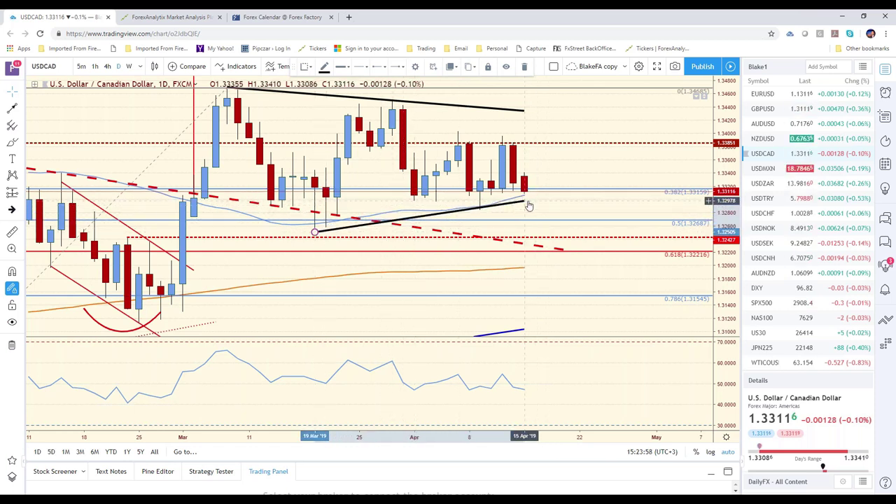
pyautogui.moveTo(529, 203)
pyautogui.mouseDown()
pyautogui.moveTo(545, 202)
pyautogui.moveTo(534, 202)
pyautogui.mouseUp()
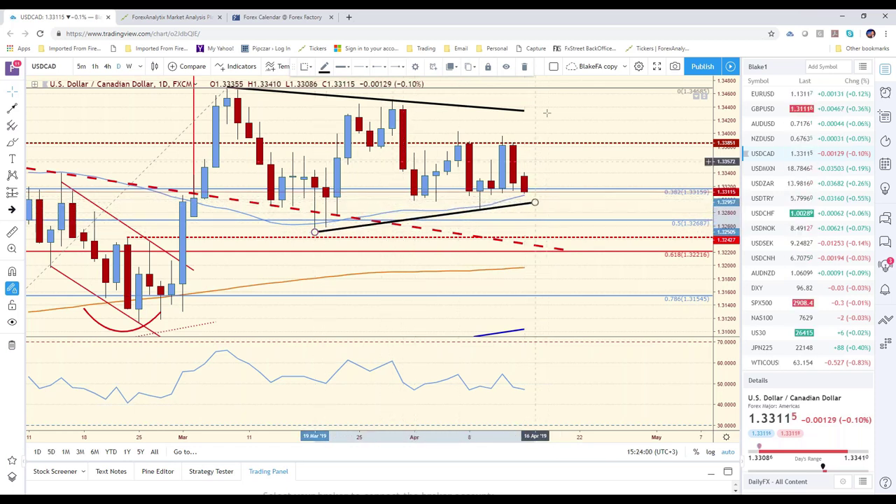
pyautogui.moveTo(523, 112)
pyautogui.mouseDown()
pyautogui.moveTo(547, 113)
pyautogui.moveTo(535, 112)
pyautogui.mouseUp()
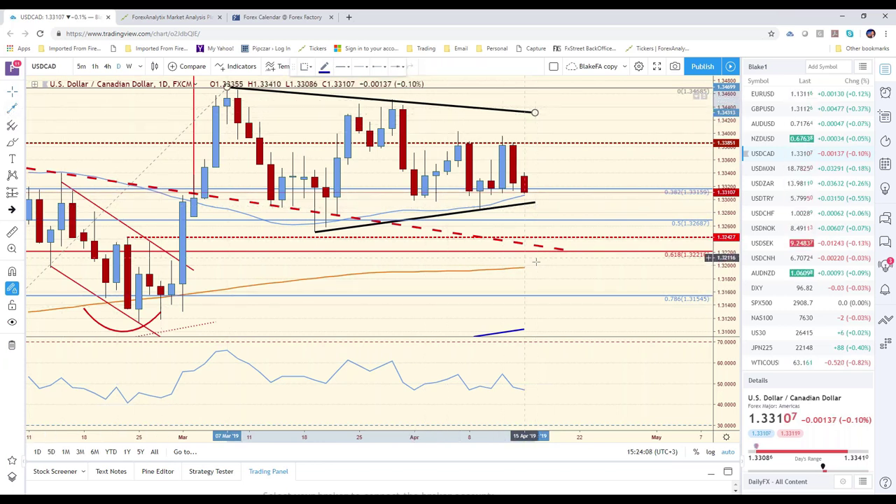
pyautogui.click(534, 205)
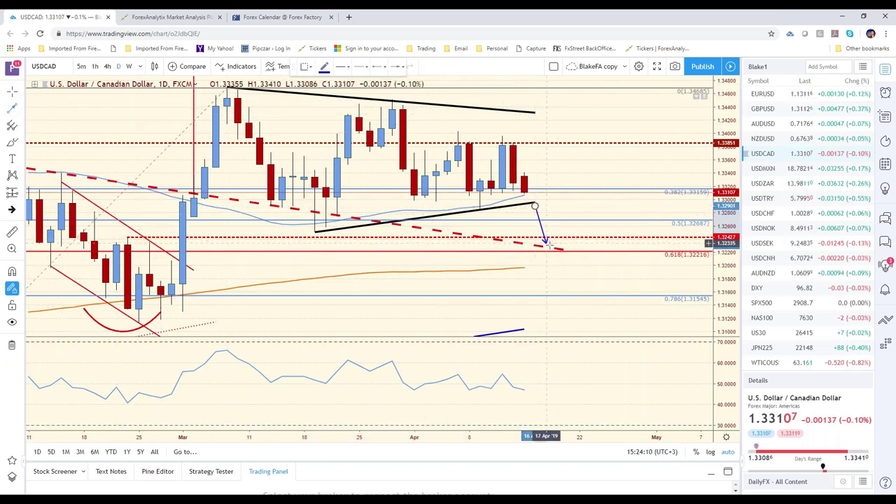
pyautogui.click(547, 244)
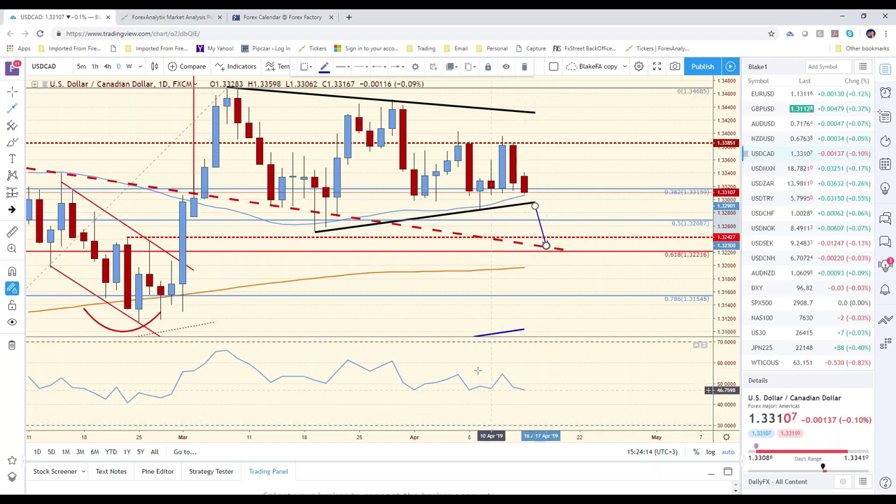
pyautogui.scroll(-3, 392, 429)
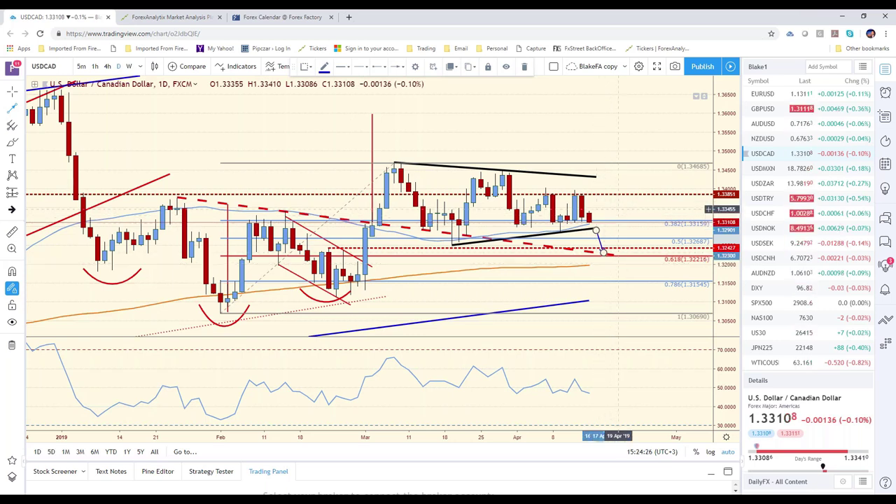
# Step: Open USDMXN daily, zoom out and compress the price scale to show history back to August
pyautogui.click(783, 171)
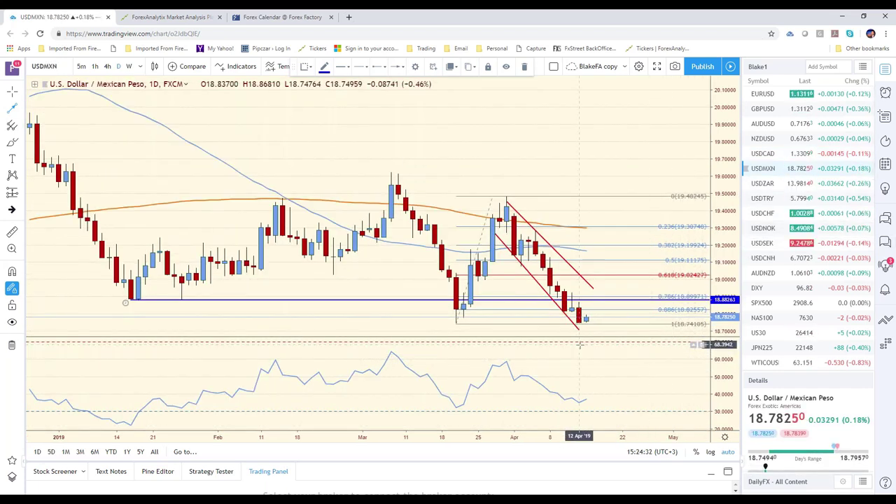
pyautogui.scroll(-3, 580, 344)
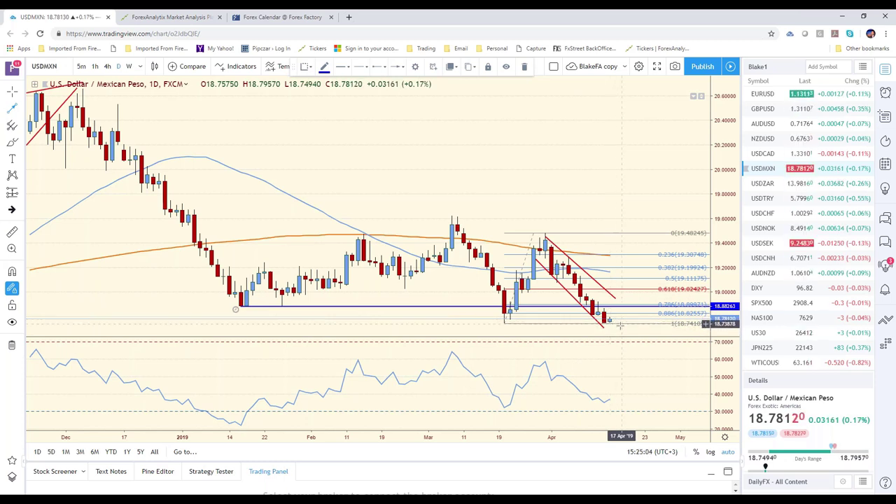
pyautogui.scroll(-1, 619, 329)
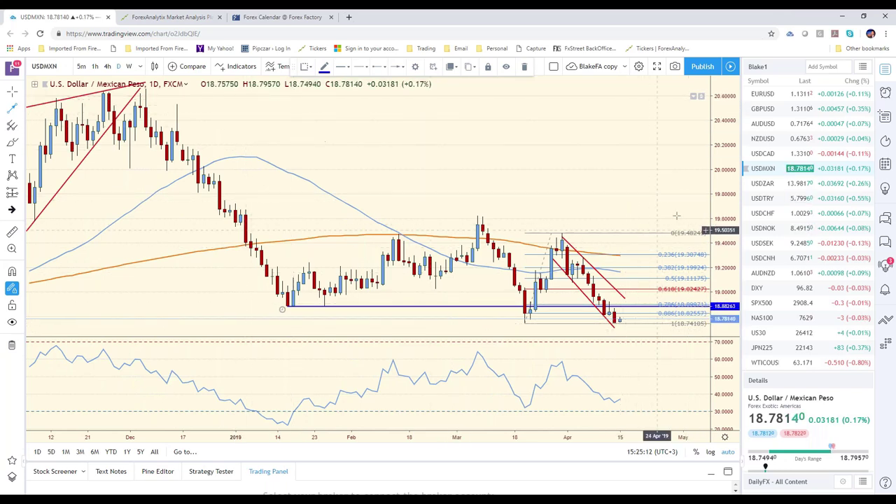
pyautogui.moveTo(721, 206); pyautogui.dragTo(725, 237)
pyautogui.scroll(-4, 662, 309)
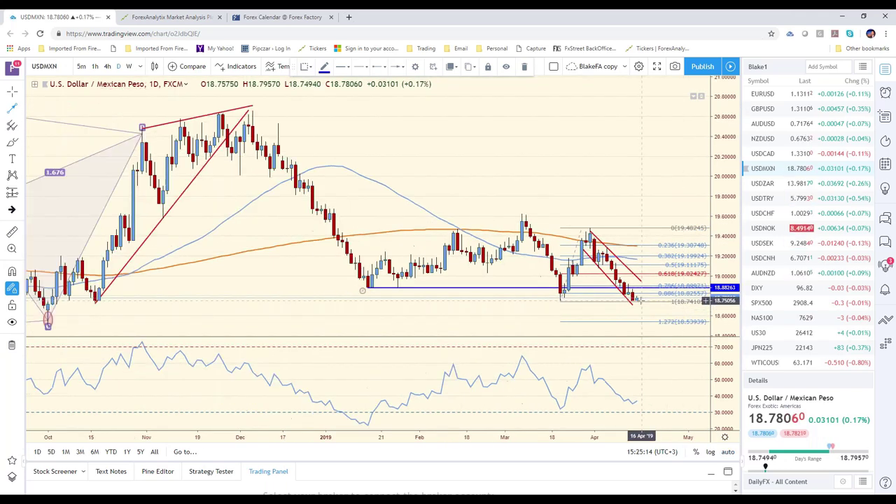
pyautogui.moveTo(728, 224); pyautogui.dragTo(724, 285)
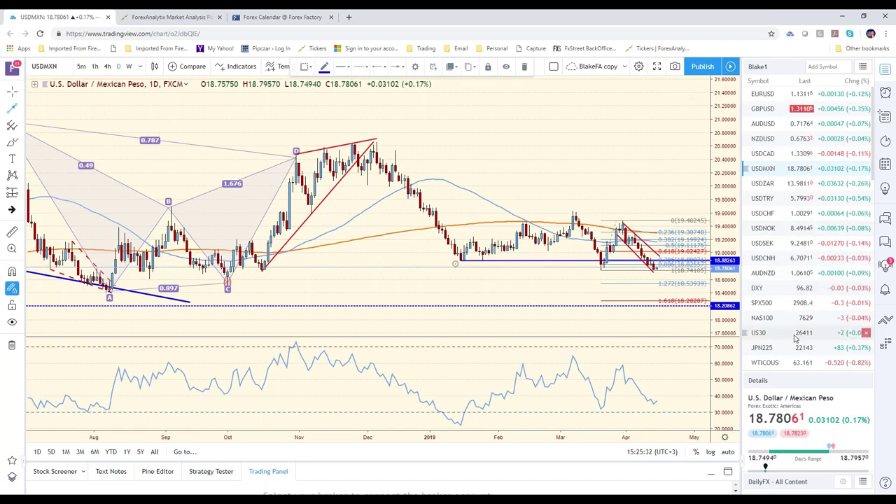
pyautogui.scroll(-2, 788, 346)
# Step: Open USDJPY daily and delete the small ellipse near the latest candles
pyautogui.click(789, 356)
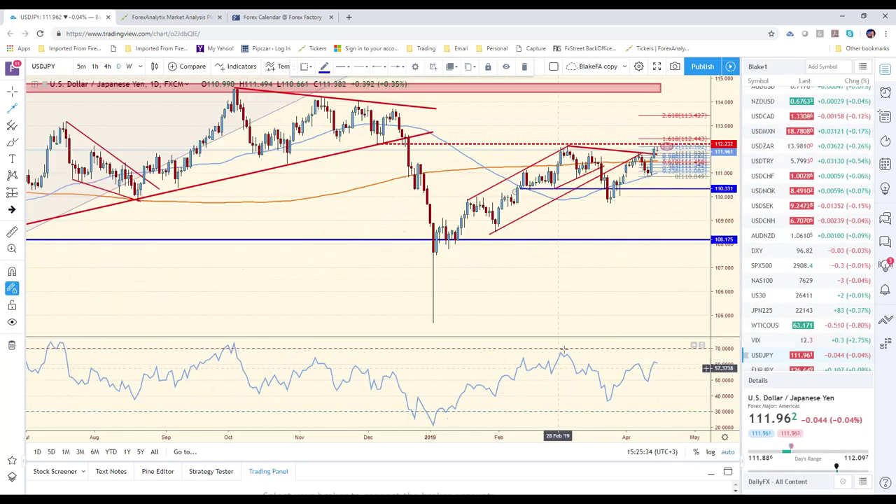
pyautogui.scroll(5, 616, 287)
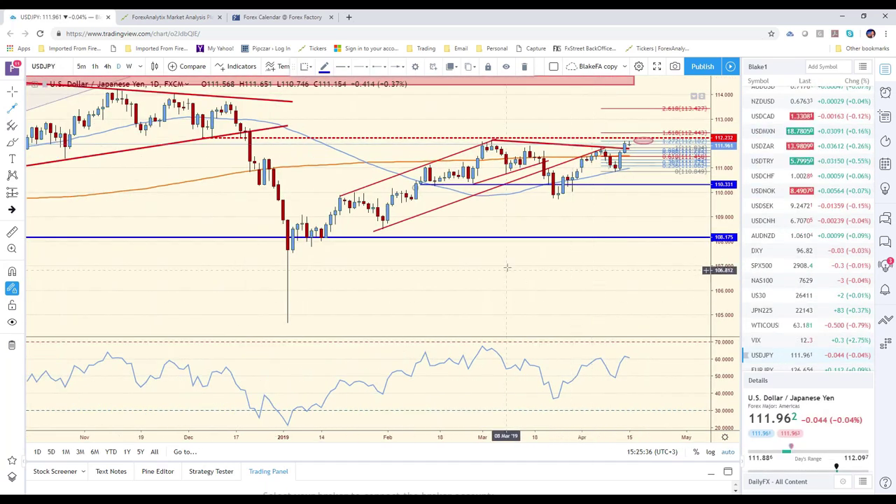
pyautogui.click(644, 146)
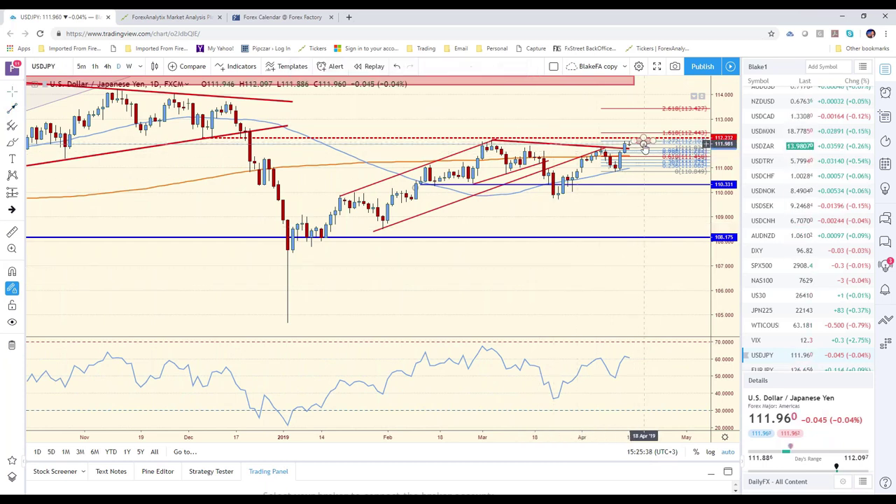
pyautogui.click(644, 145)
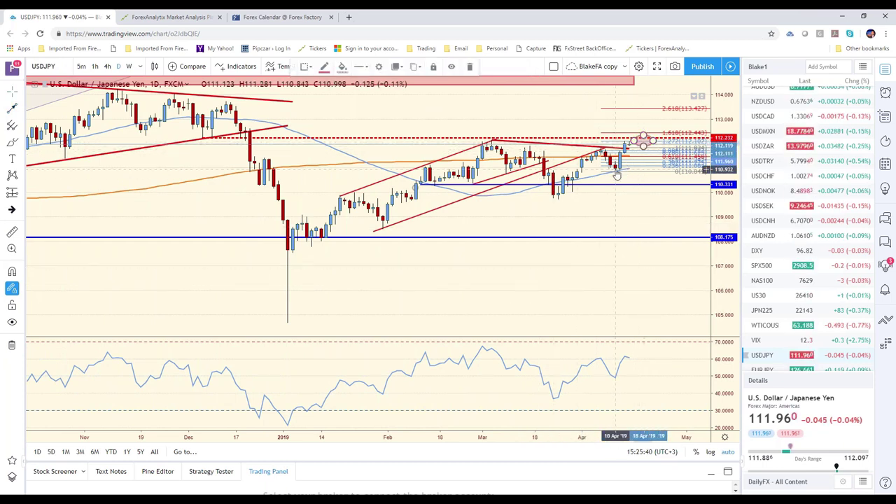
pyautogui.press('Delete')
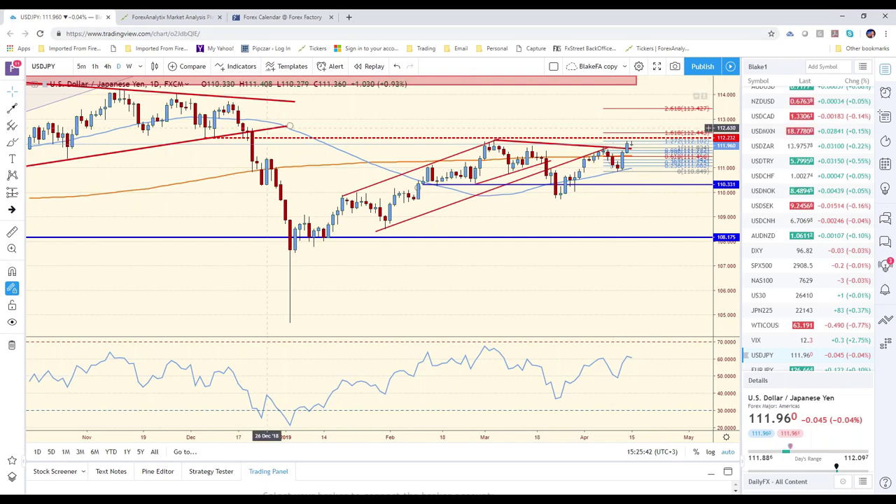
# Step: Reframe the chart and nudge the red dashed level line slightly higher
pyautogui.moveTo(586, 222); pyautogui.dragTo(606, 217)
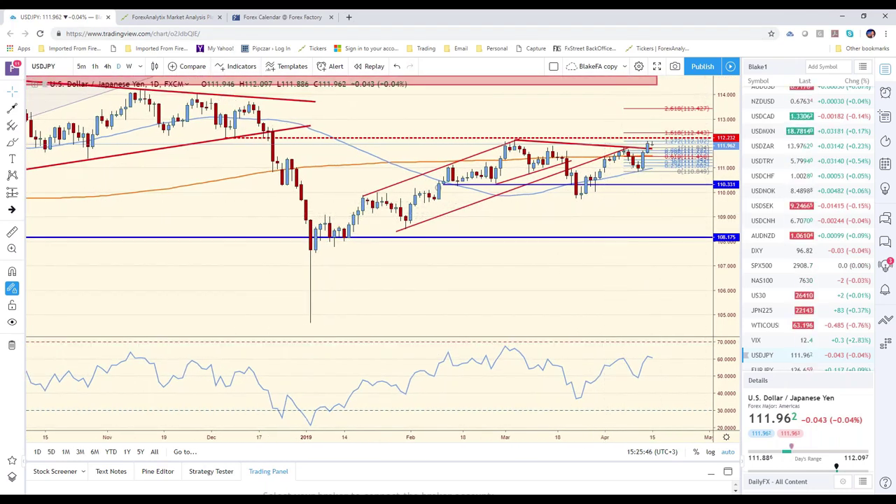
pyautogui.moveTo(726, 210); pyautogui.dragTo(698, 170)
pyautogui.moveTo(639, 210); pyautogui.dragTo(614, 240)
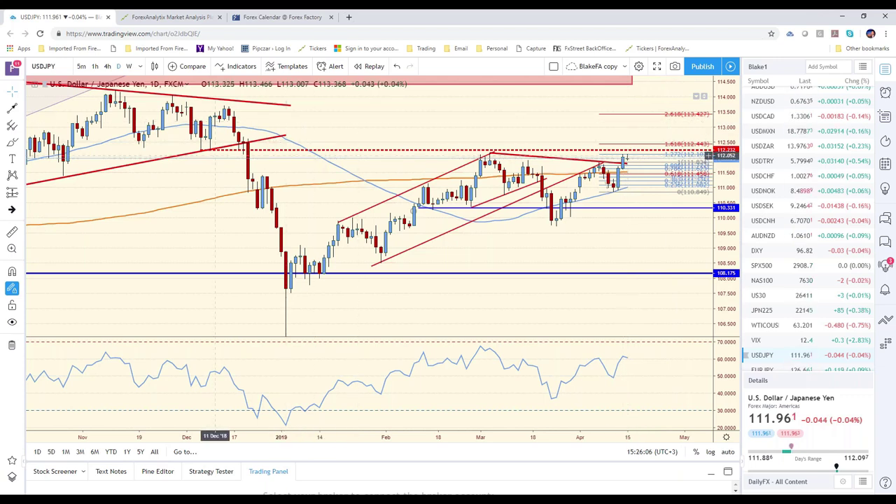
pyautogui.moveTo(201, 150)
pyautogui.mouseDown()
pyautogui.moveTo(203, 137)
pyautogui.moveTo(211, 147)
pyautogui.moveTo(203, 122)
pyautogui.moveTo(196, 149)
pyautogui.mouseUp()
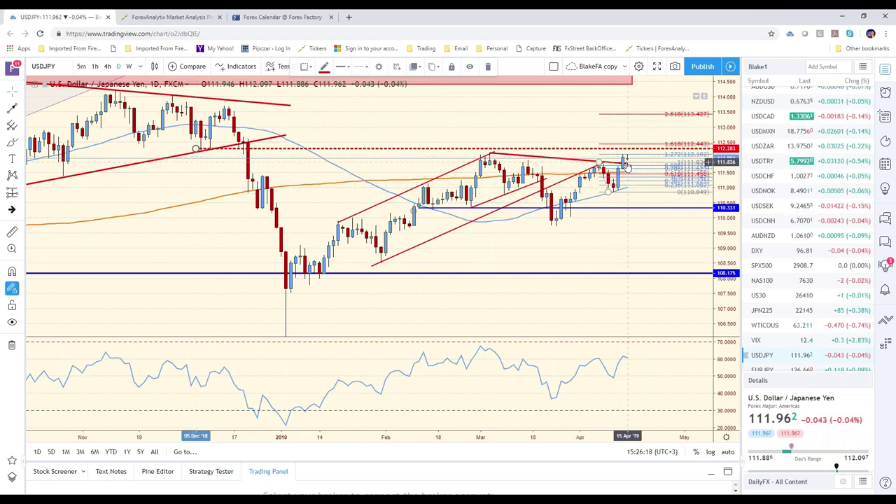
# Step: Draw a trend line from the latest candles rising to about 113.5
pyautogui.click(12, 108)
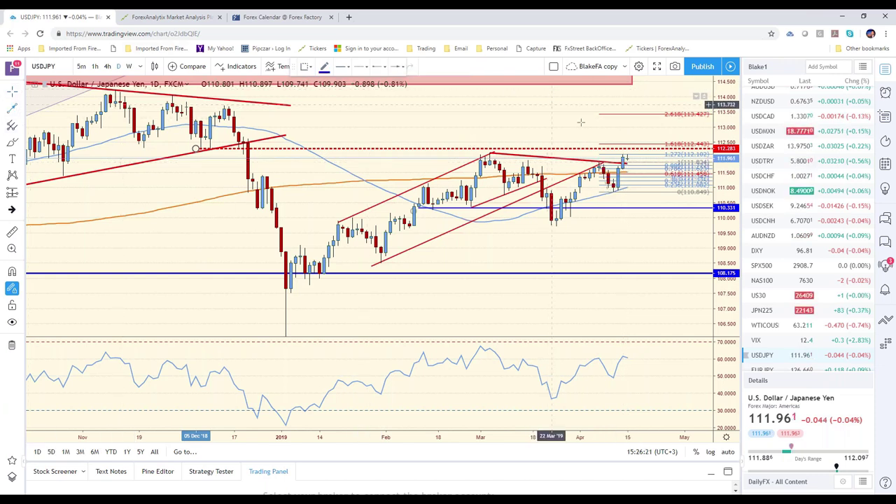
pyautogui.click(632, 145)
pyautogui.click(651, 110)
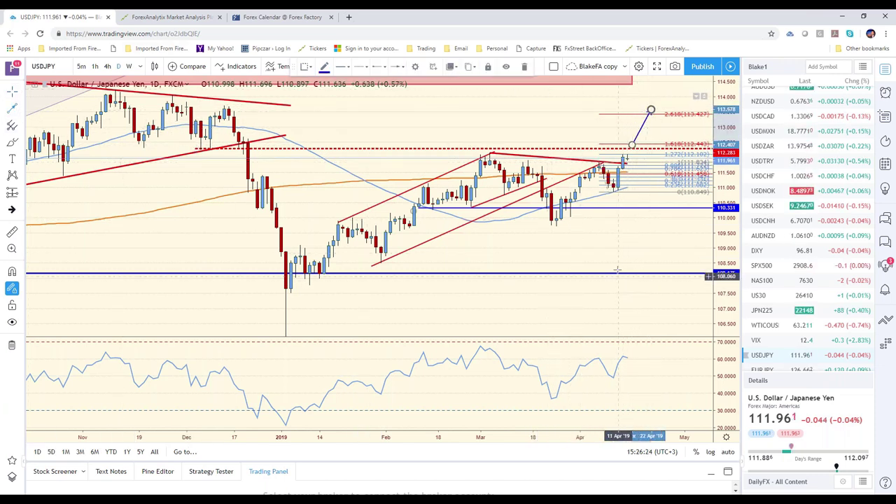
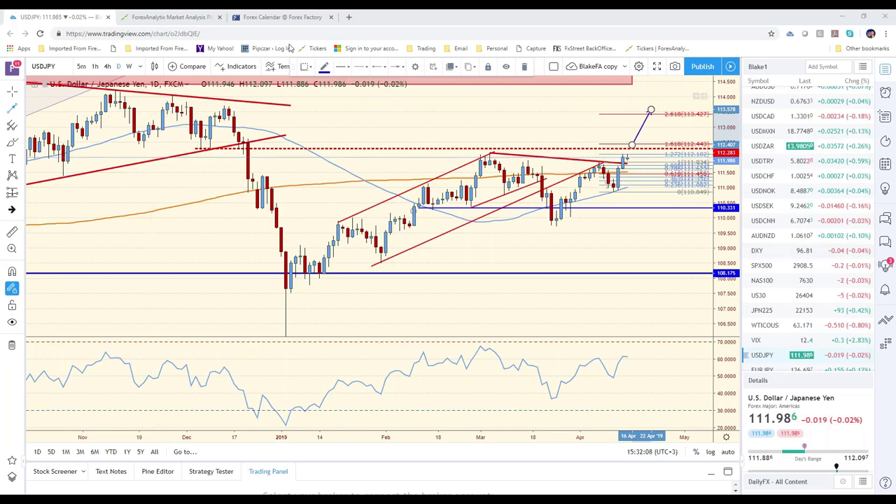
# Step: Open a new blank browser tab beside the TradingView chart and calendar tabs
pyautogui.click(350, 18)
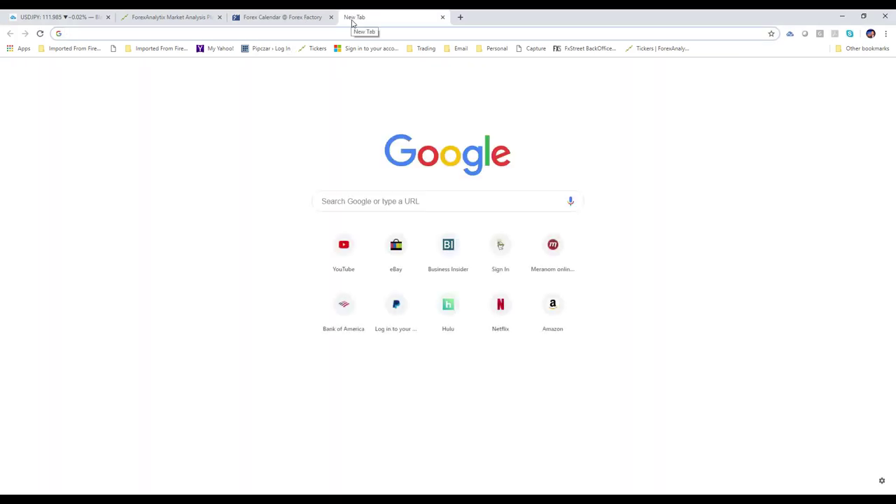
# Step: Search Google for 'coming to america' from the new tab's omnibox
pyautogui.write('comi')
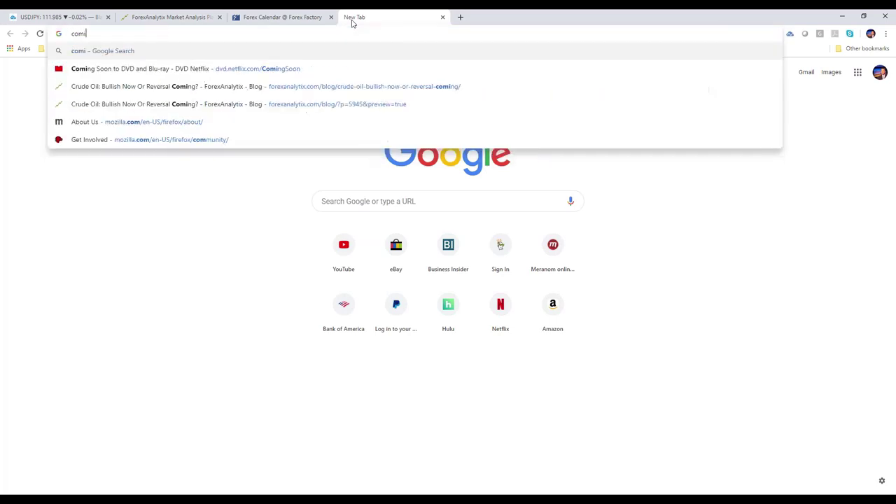
pyautogui.write('ng to america')
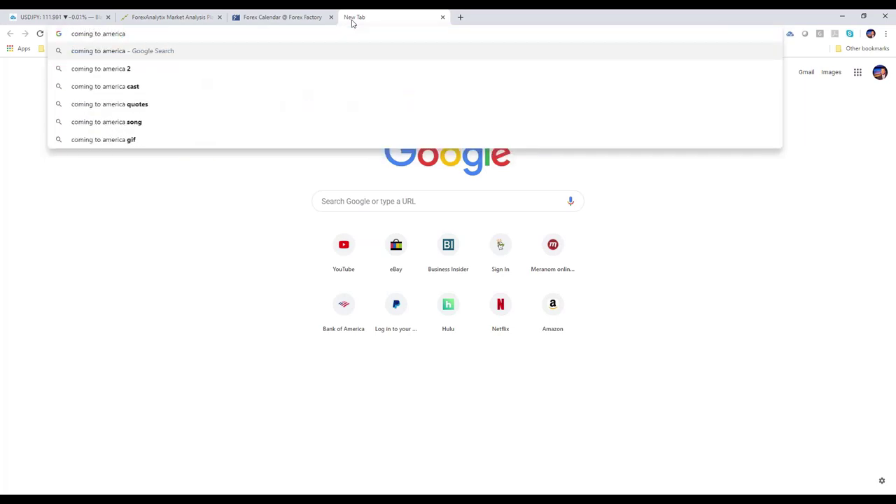
pyautogui.press('Return')
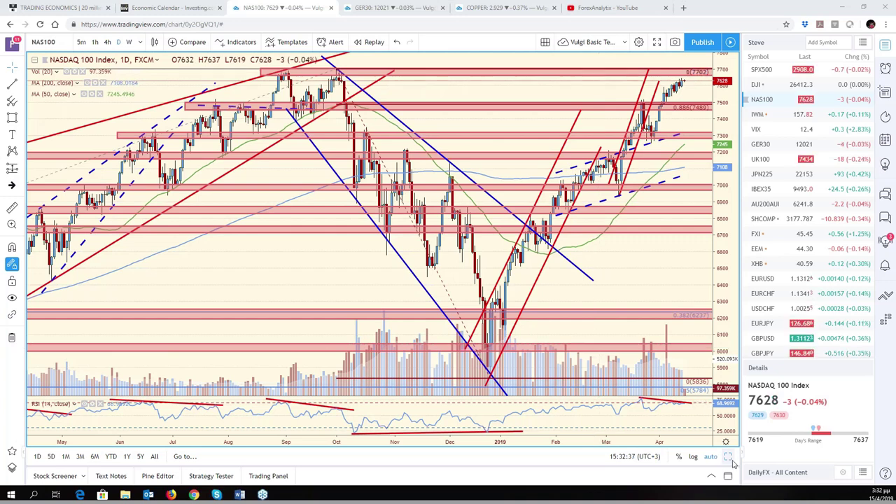
# Step: Restore NASDAQ 100 into the six-chart grid with EUR/USD, GBP/USD, AUD/USD, gold and USD/JPY
pyautogui.click(729, 458)
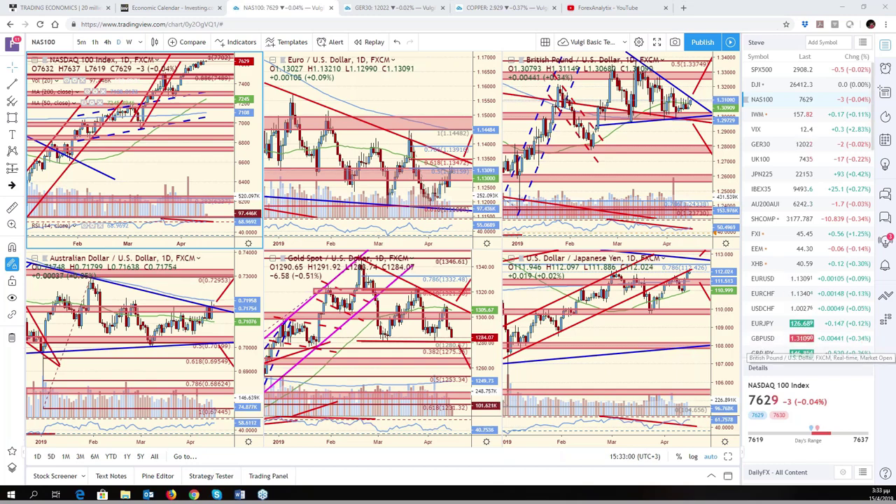
# Step: In the COPPER layout tab, load XAUUSD gold spot and make the Gold Spot chart active
pyautogui.hotkey('ctrl', 'Tab')
pyautogui.hotkey('ctrl', 'Tab')
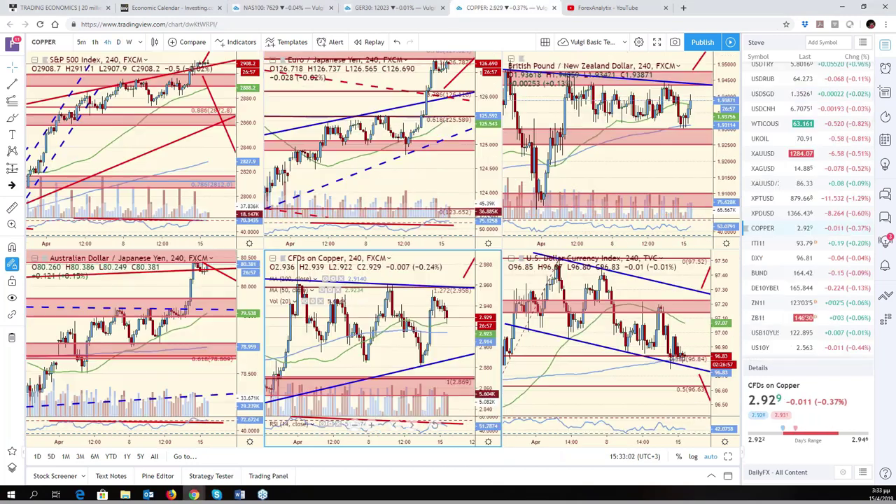
pyautogui.scroll(-1, 774, 172)
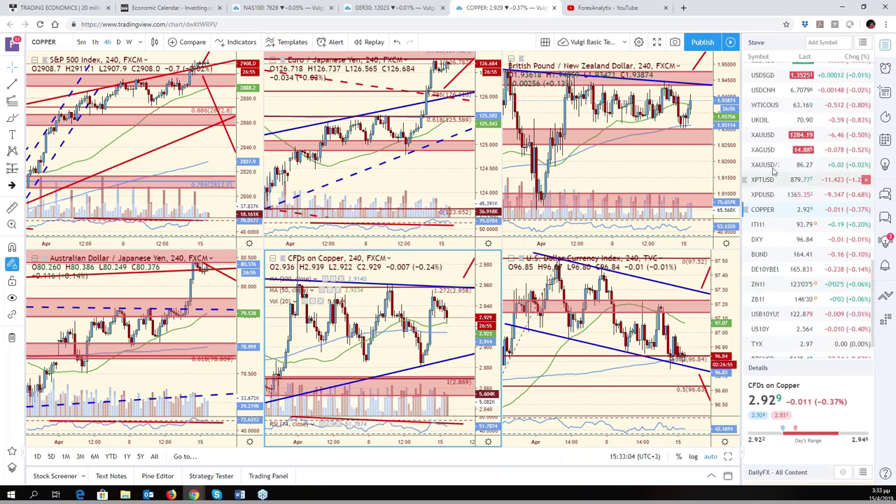
pyautogui.click(763, 135)
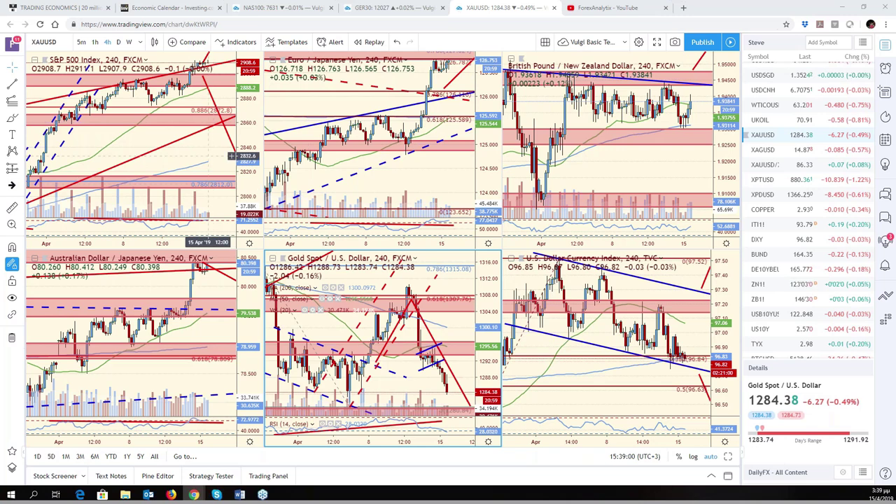
pyautogui.click(208, 164)
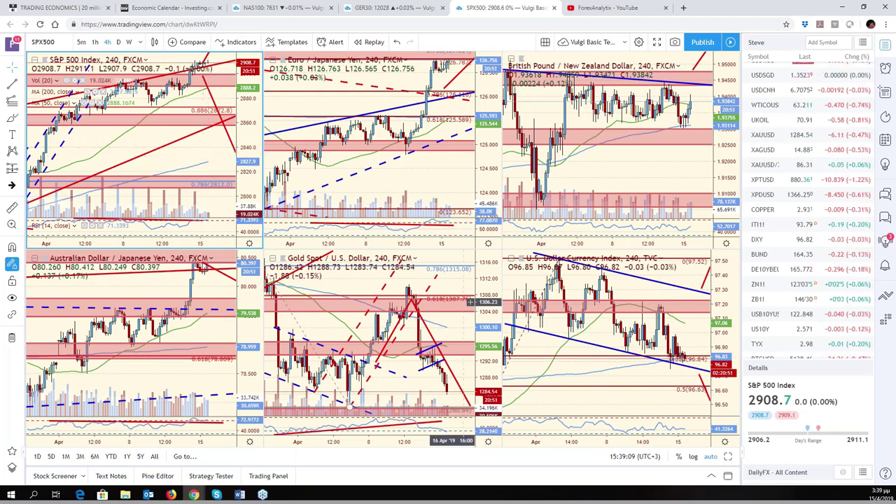
pyautogui.click(469, 302)
pyautogui.hotkey('alt', 'Return')
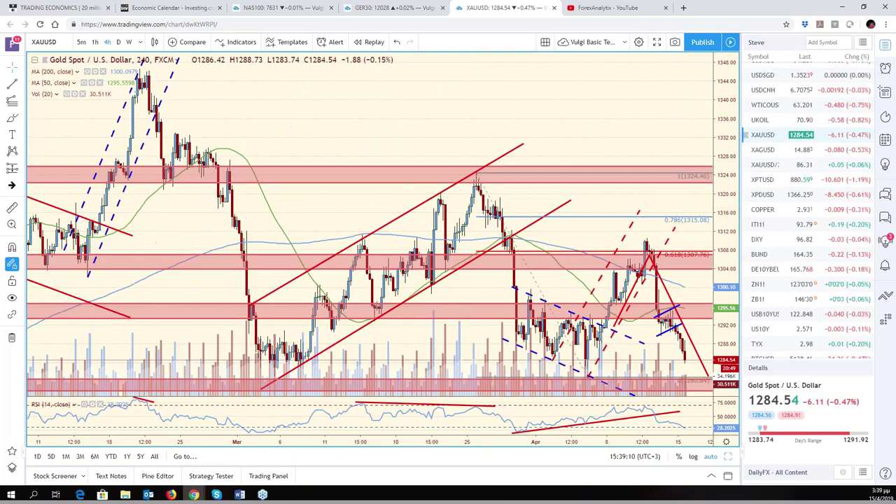
pyautogui.moveTo(676, 345); pyautogui.dragTo(629, 298)
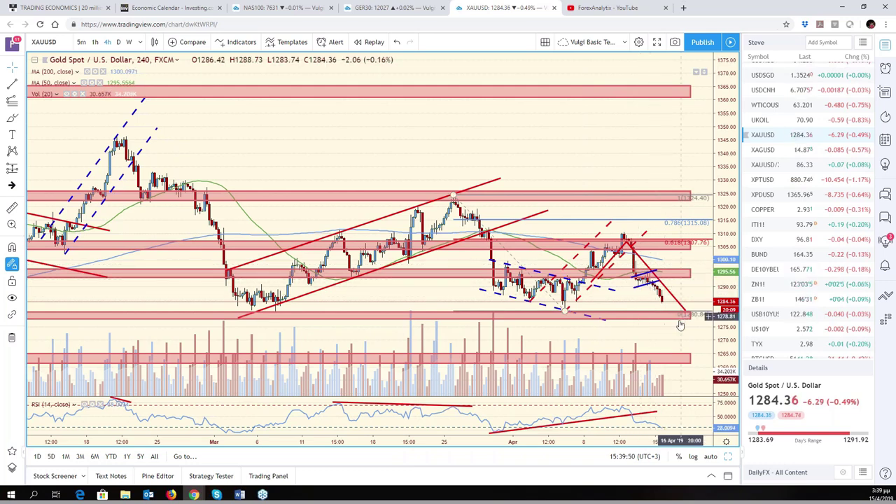
pyautogui.scroll(-3, 671, 287)
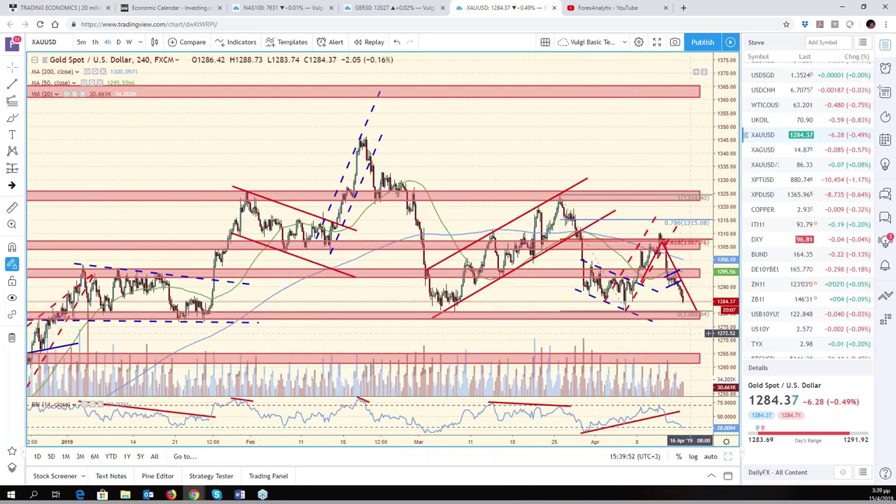
pyautogui.scroll(2, 709, 333)
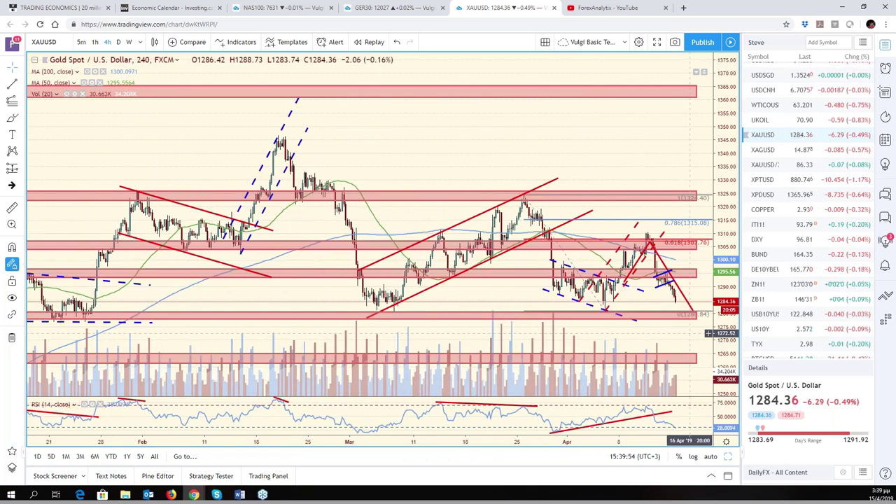
pyautogui.scroll(-3, 709, 334)
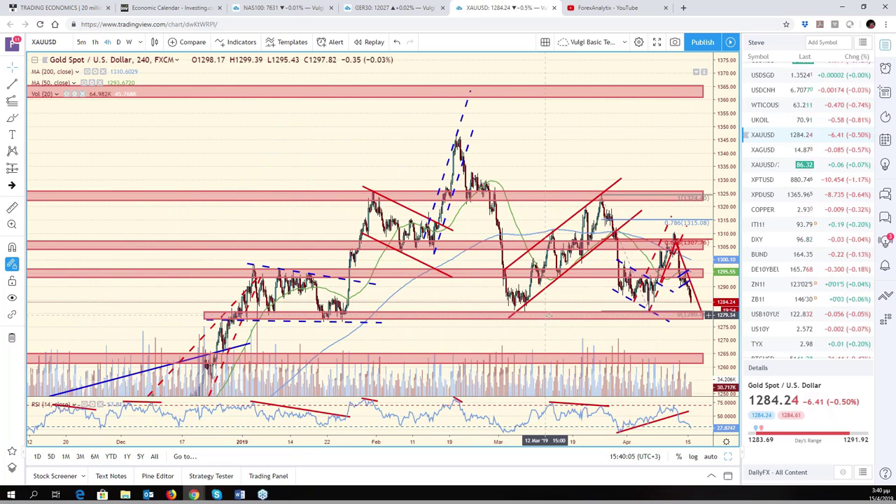
pyautogui.scroll(3, 604, 337)
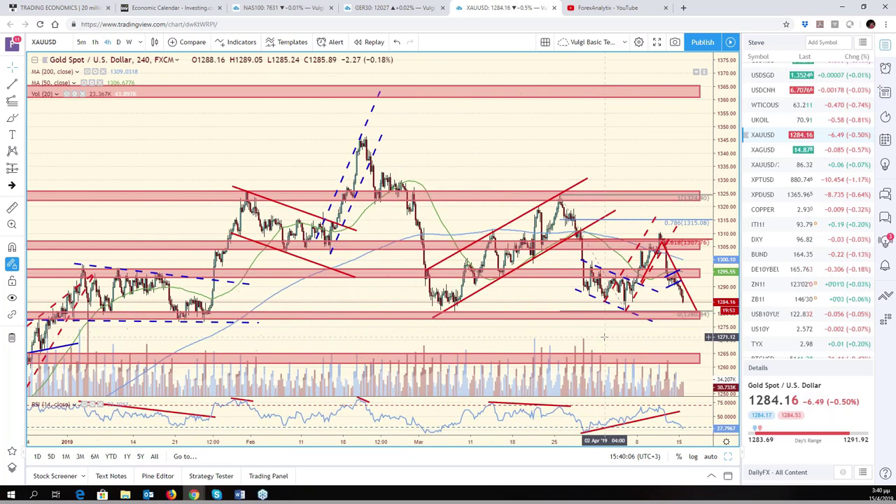
pyautogui.scroll(5, 604, 337)
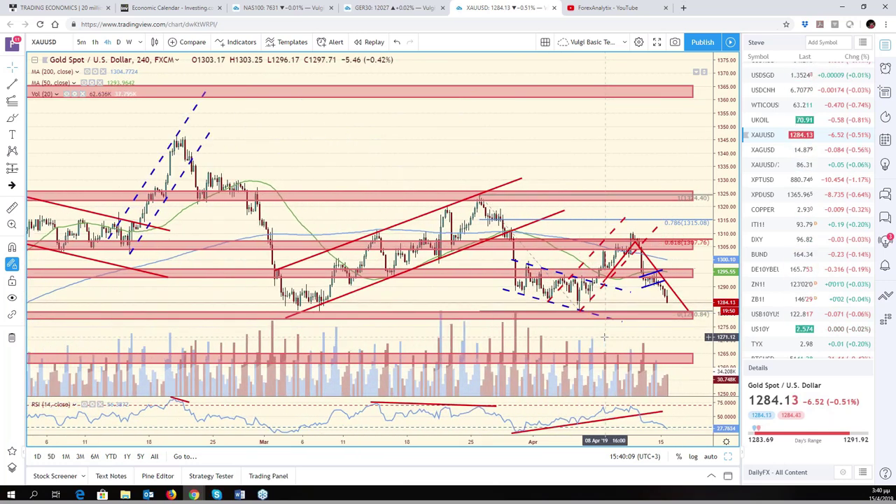
pyautogui.scroll(2, 603, 337)
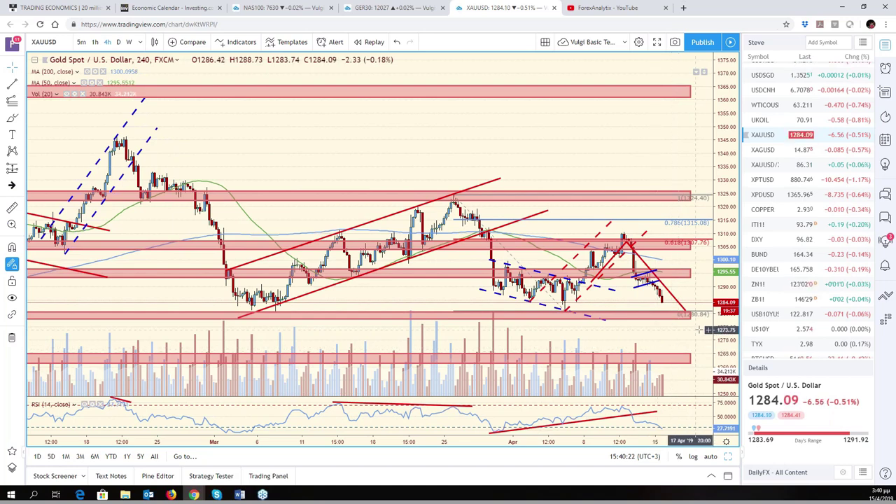
pyautogui.scroll(-5, 509, 328)
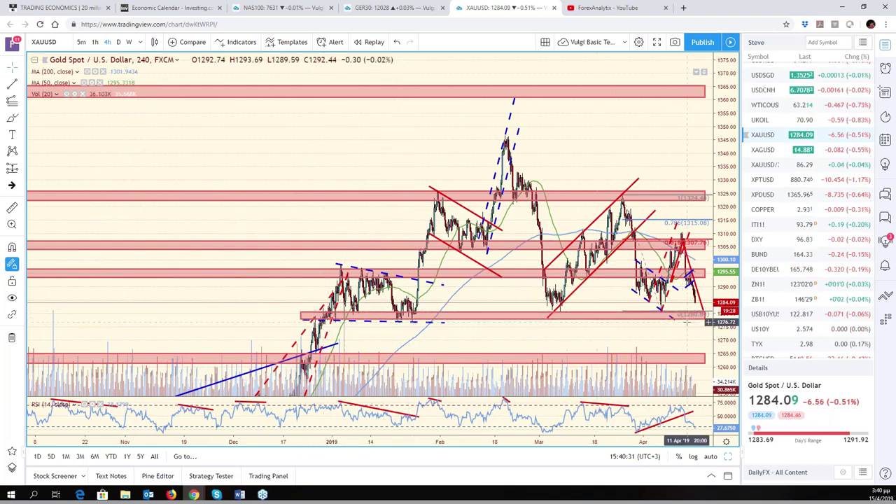
pyautogui.scroll(5, 687, 321)
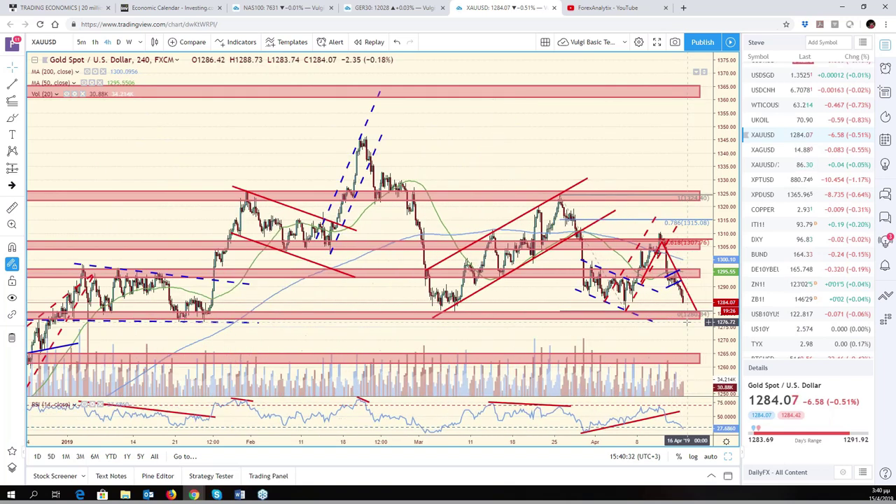
pyautogui.scroll(2, 687, 321)
pyautogui.scroll(-2, 687, 322)
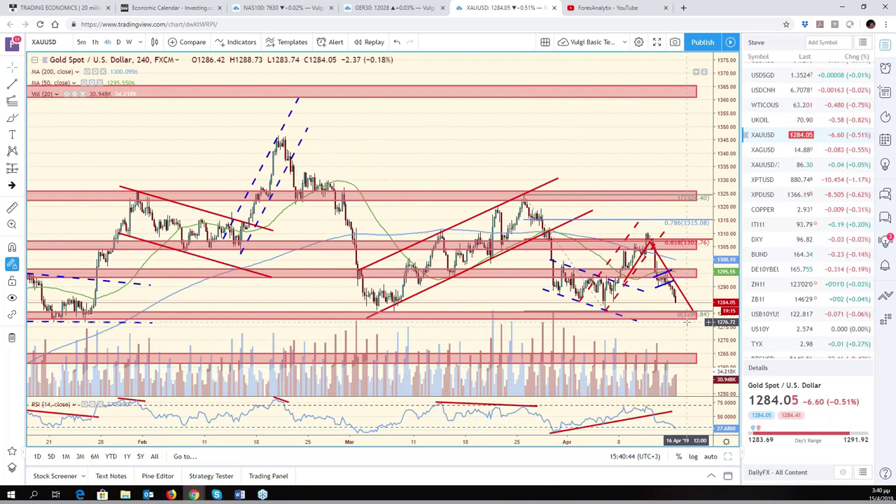
# Step: Load Silver / U.S. Dollar and zoom the 4-hour chart, leaving space right of the latest bars
pyautogui.click(764, 150)
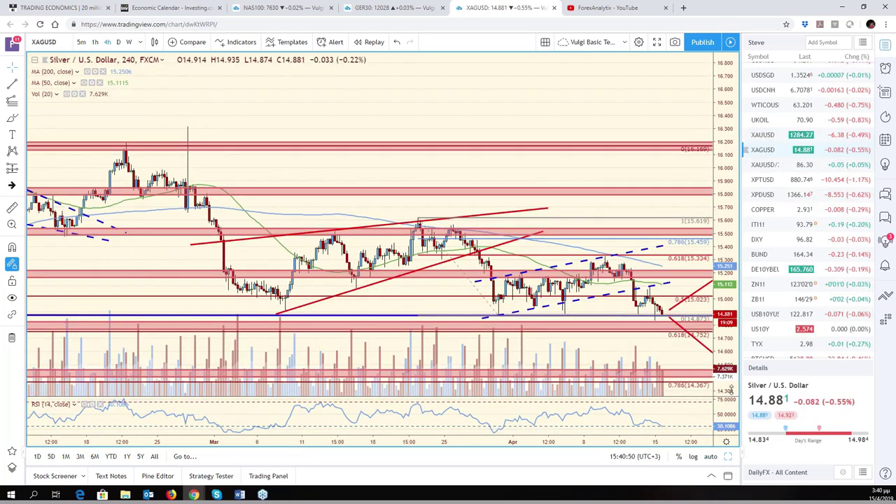
pyautogui.scroll(-3, 635, 279)
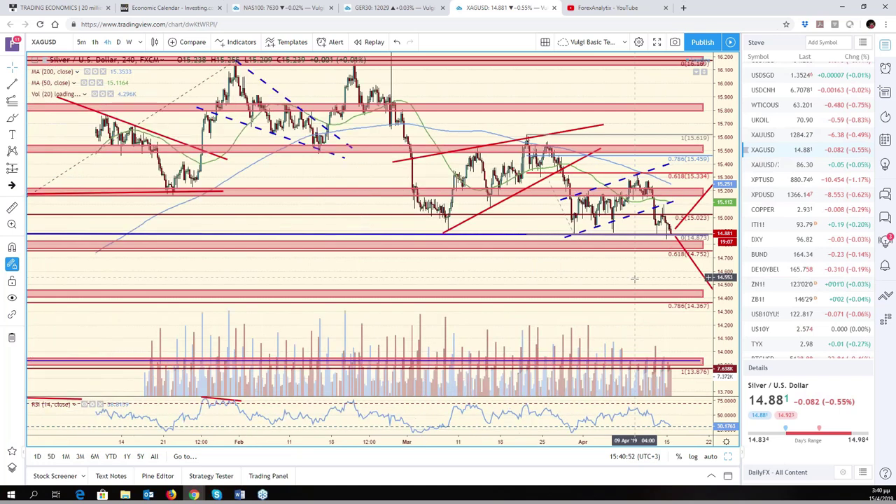
pyautogui.scroll(-3, 634, 279)
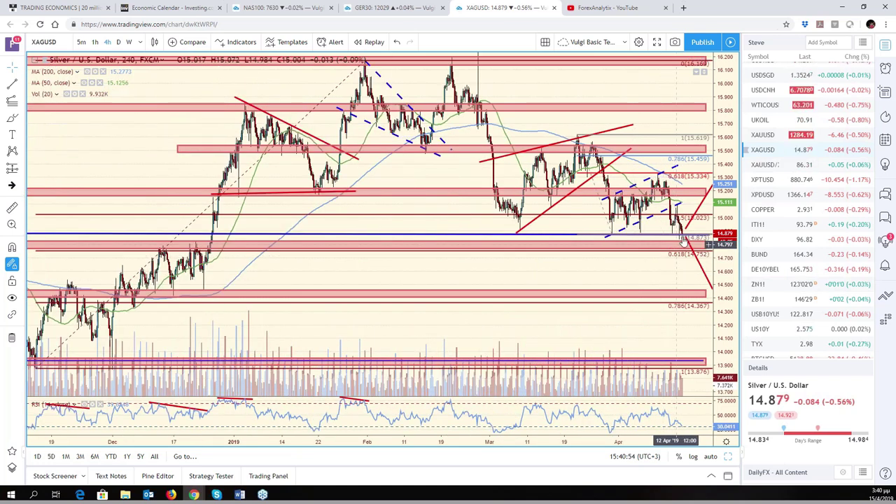
pyautogui.scroll(-4, 684, 240)
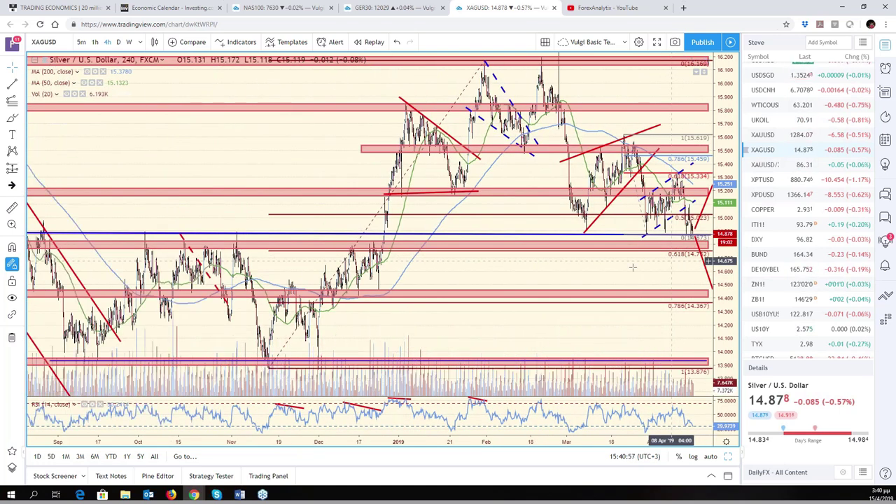
pyautogui.scroll(-3, 613, 270)
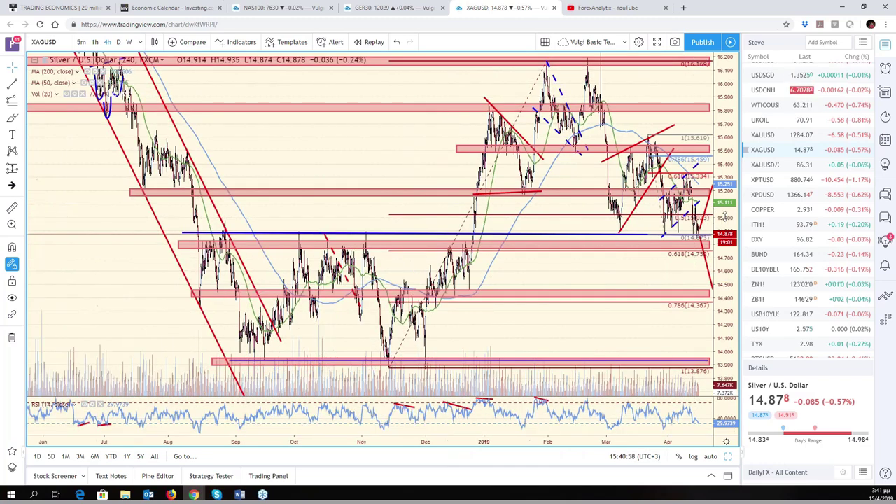
pyautogui.moveTo(643, 260); pyautogui.dragTo(611, 259)
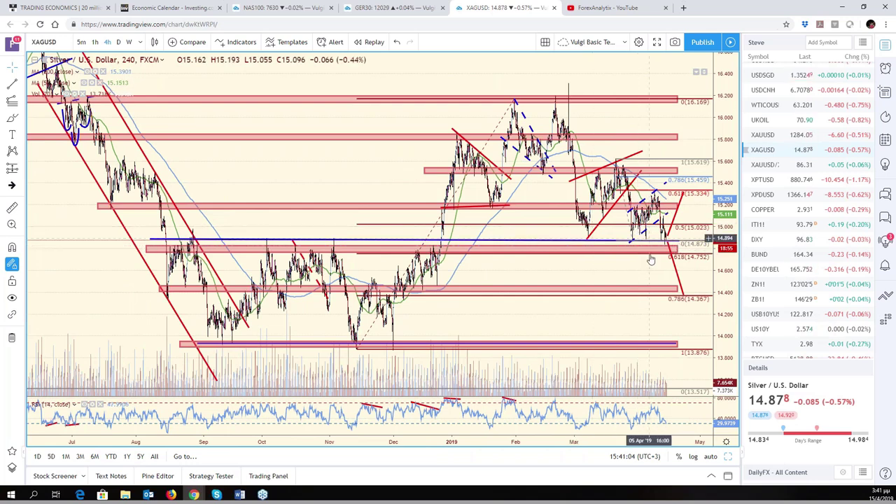
# Step: Frame the silver chart on the last two months and auto-fit the price scale
pyautogui.scroll(5, 674, 229)
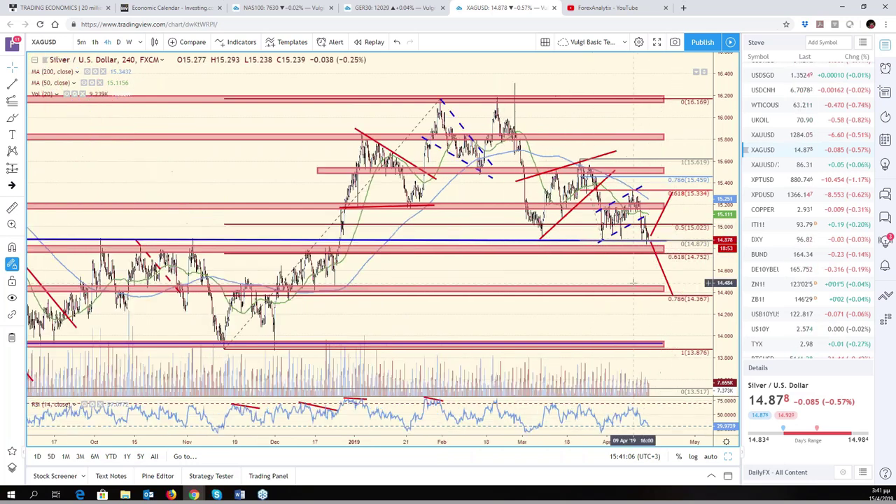
pyautogui.scroll(4, 634, 282)
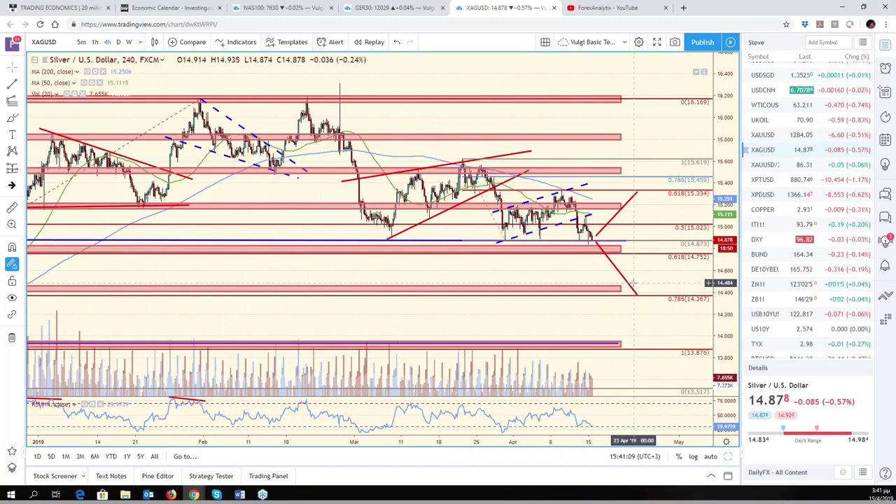
pyautogui.scroll(-4, 634, 283)
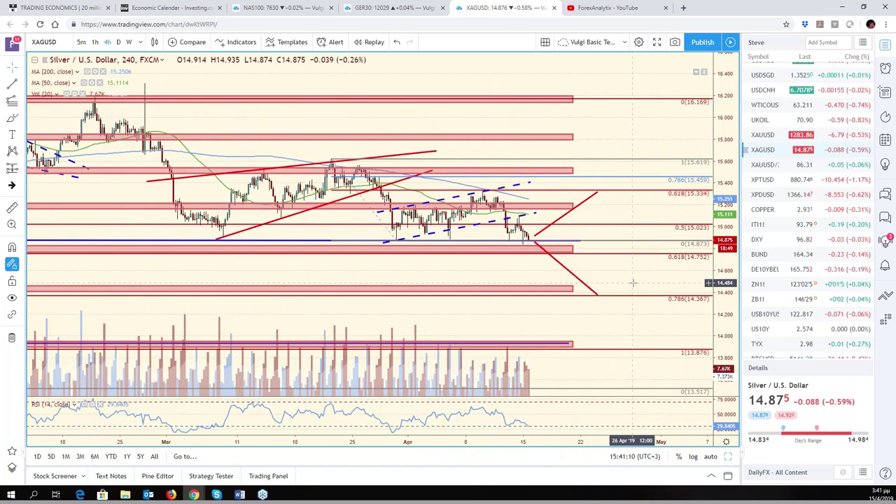
pyautogui.scroll(-2, 634, 283)
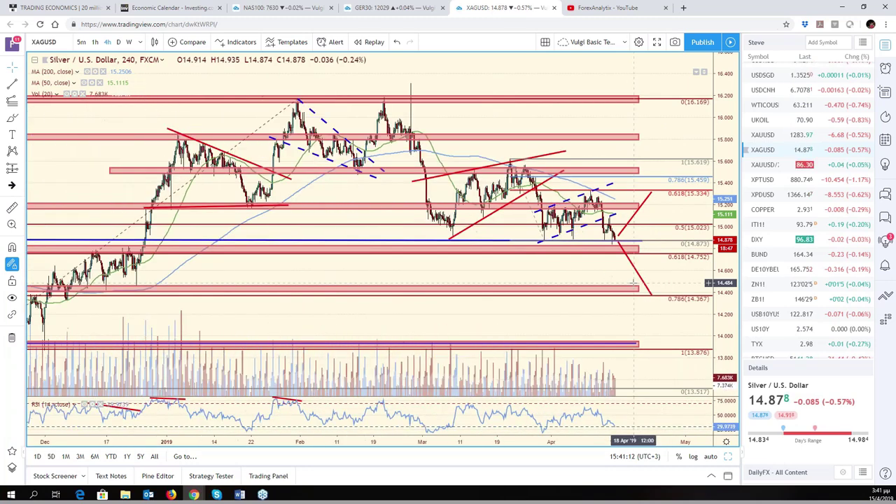
pyautogui.scroll(3, 633, 283)
pyautogui.scroll(4, 634, 283)
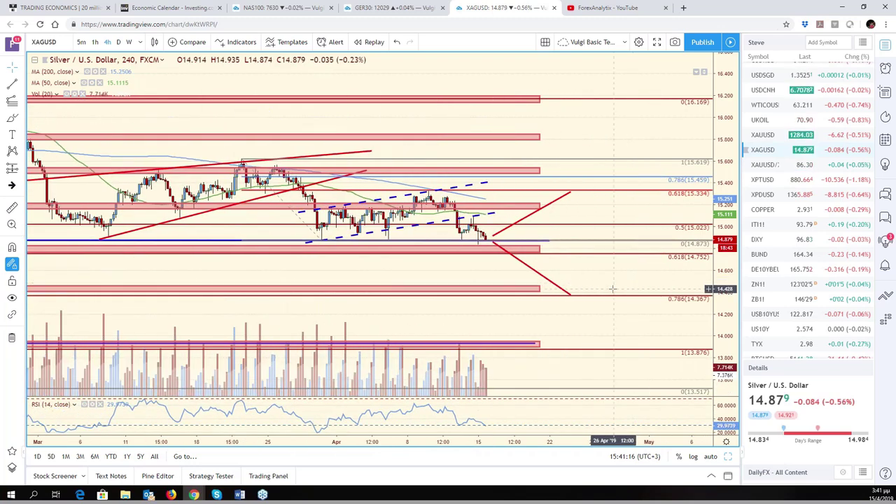
pyautogui.moveTo(617, 284); pyautogui.dragTo(701, 309)
pyautogui.click(711, 456)
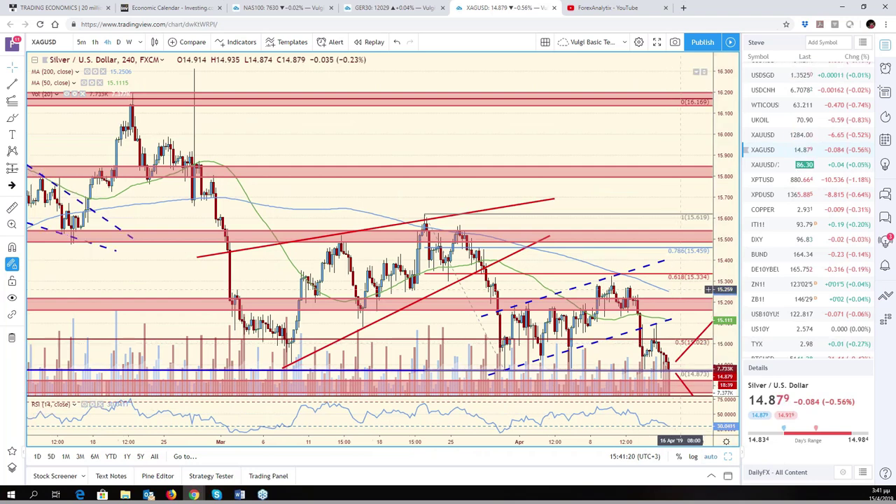
# Step: Load XPTUSD platinum on the 4-hour chart, pan it and zoom into a shorter stretch
pyautogui.click(776, 182)
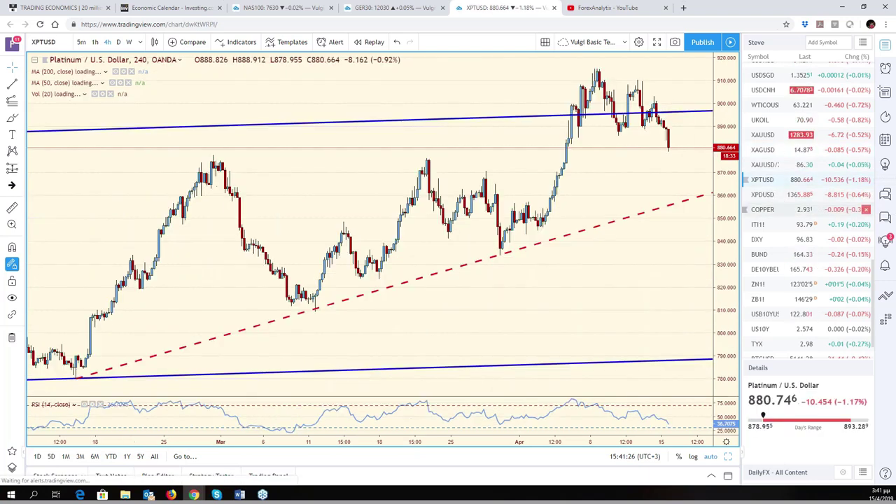
pyautogui.moveTo(670, 254); pyautogui.dragTo(615, 256)
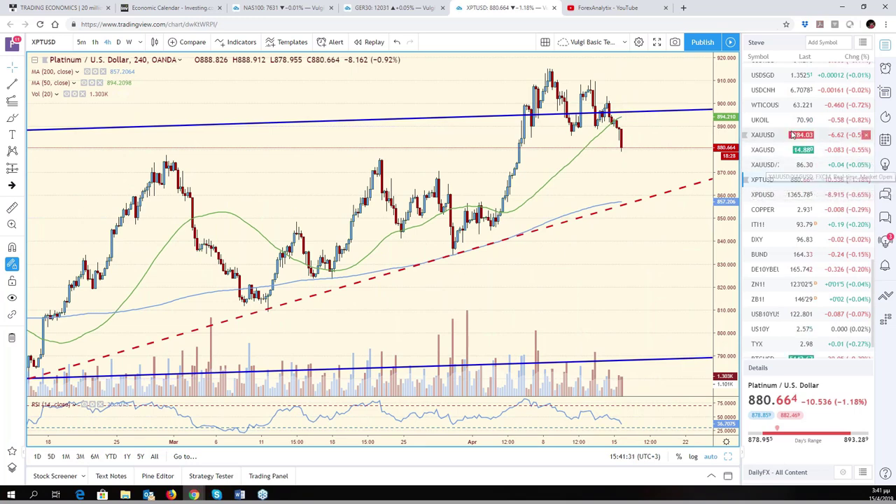
pyautogui.scroll(1, 784, 184)
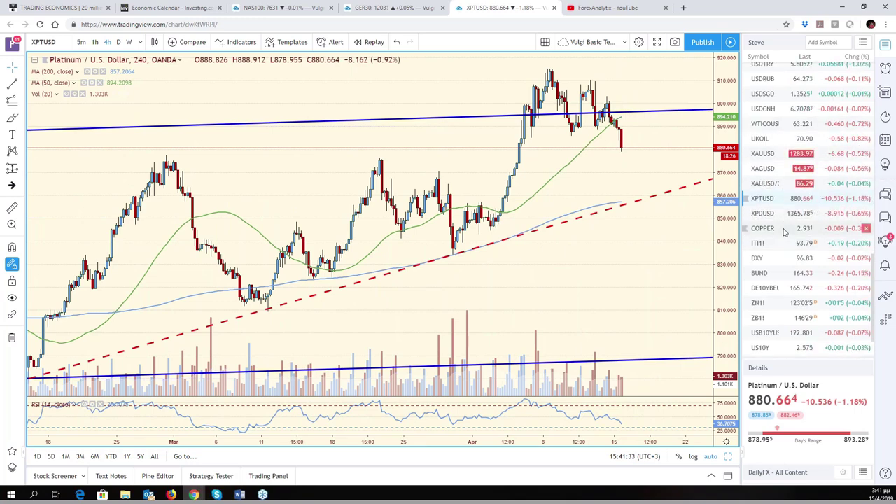
pyautogui.scroll(3, 626, 256)
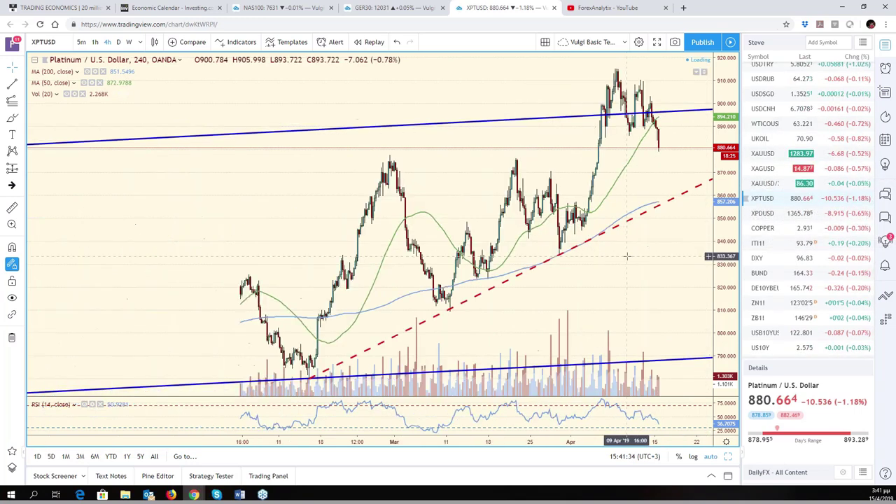
pyautogui.scroll(-2, 626, 257)
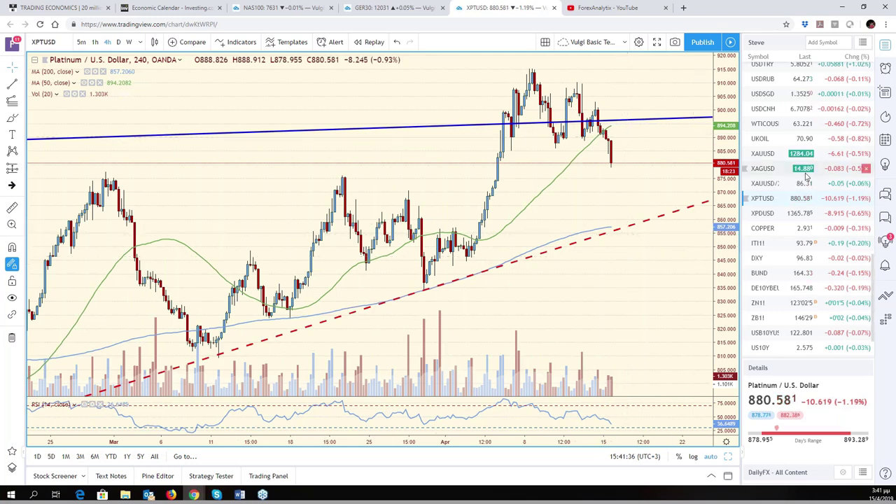
# Step: In the six-chart layout, replace the gold chart with XPTUSD and maximise it with Alt+Enter
pyautogui.click(293, 9)
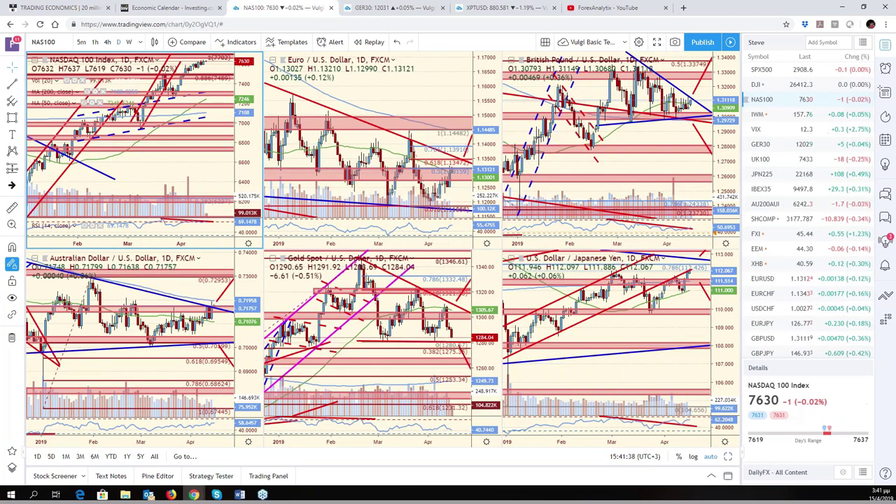
pyautogui.click(466, 312)
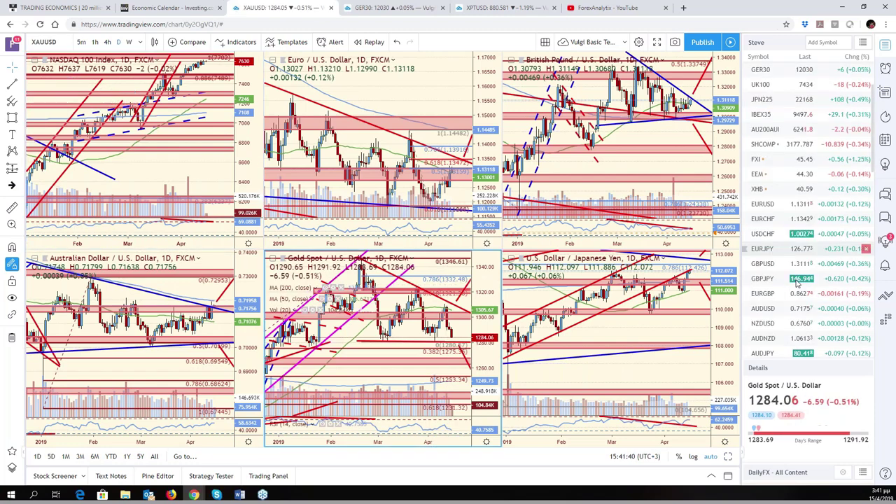
pyautogui.scroll(-2, 798, 266)
pyautogui.scroll(-5, 797, 294)
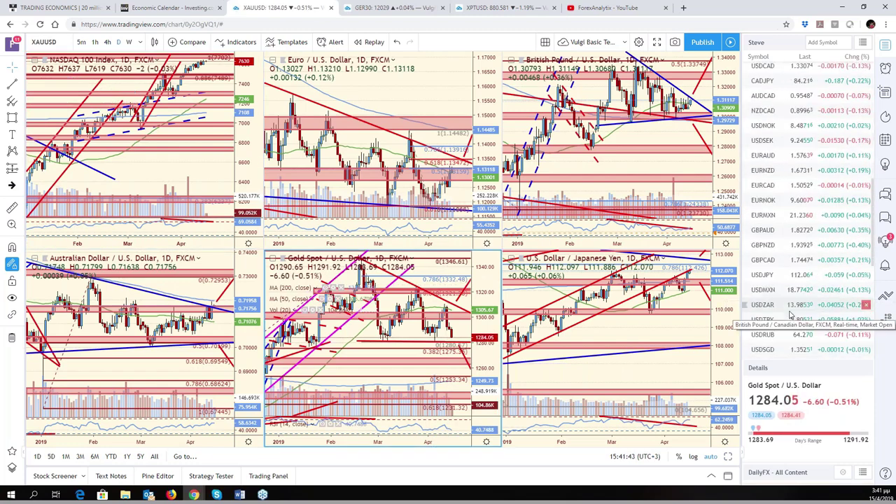
pyautogui.scroll(-1, 791, 316)
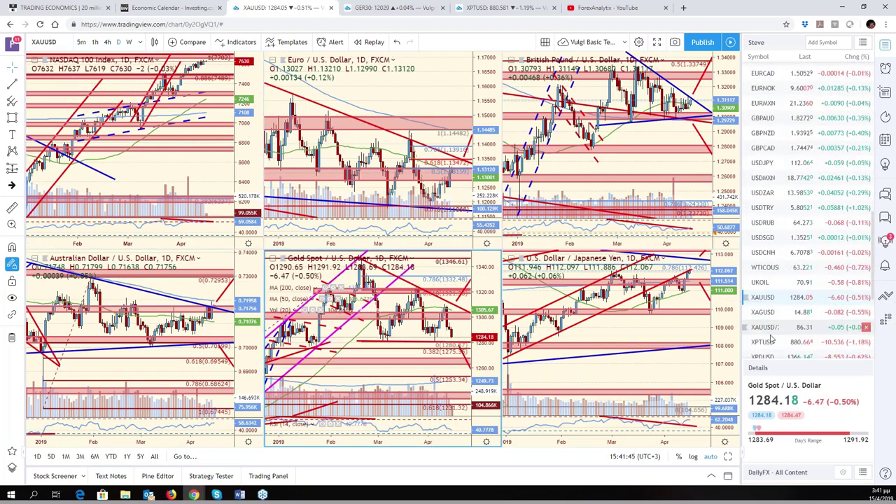
pyautogui.click(773, 342)
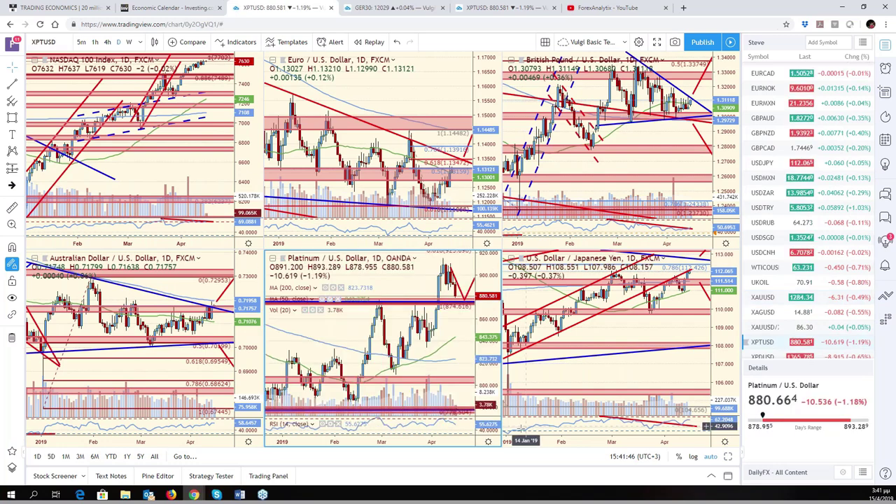
pyautogui.hotkey('alt', 'Return')
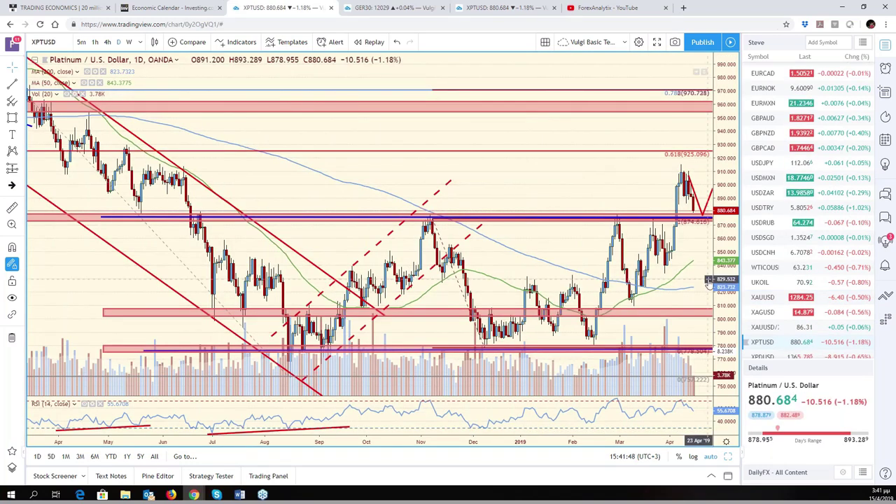
# Step: Pan the platinum daily chart, widen its price range, then load XPDUSD palladium
pyautogui.moveTo(698, 279); pyautogui.dragTo(641, 231)
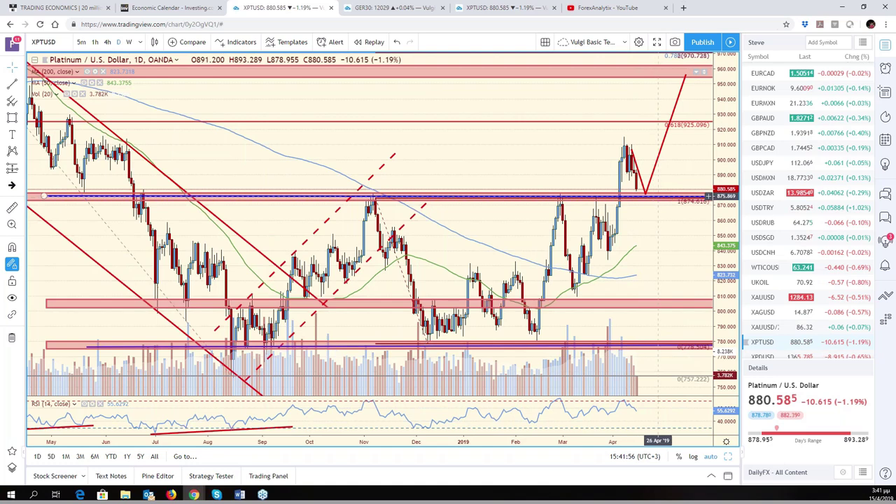
pyautogui.moveTo(725, 196); pyautogui.dragTo(724, 231)
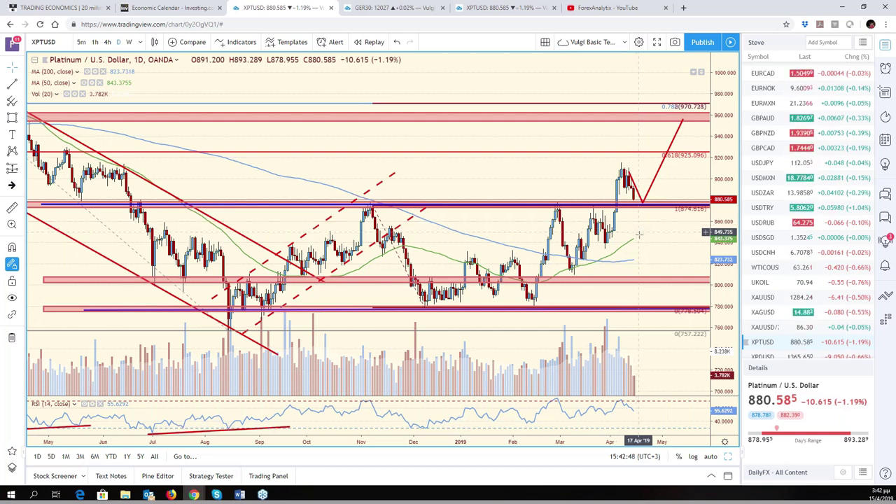
pyautogui.scroll(-2, 774, 305)
pyautogui.click(774, 302)
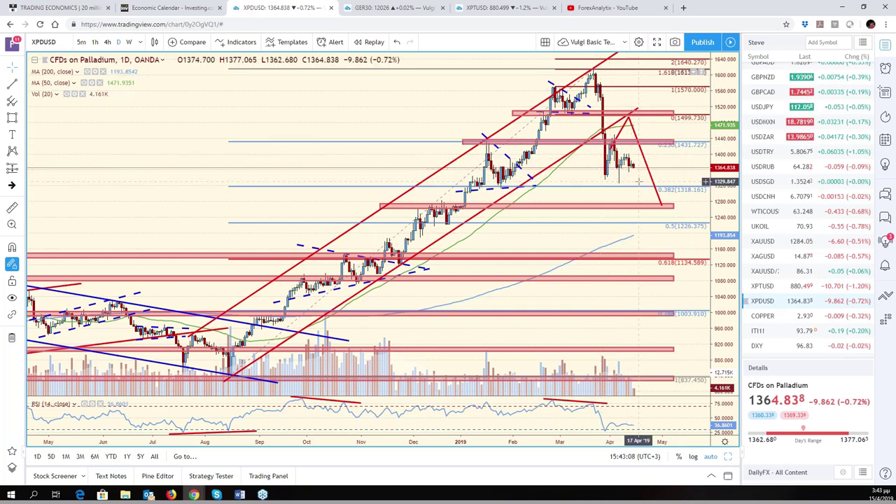
# Step: Select the pink zone near 1266 and the red projected path, then load COPPER
pyautogui.click(663, 208)
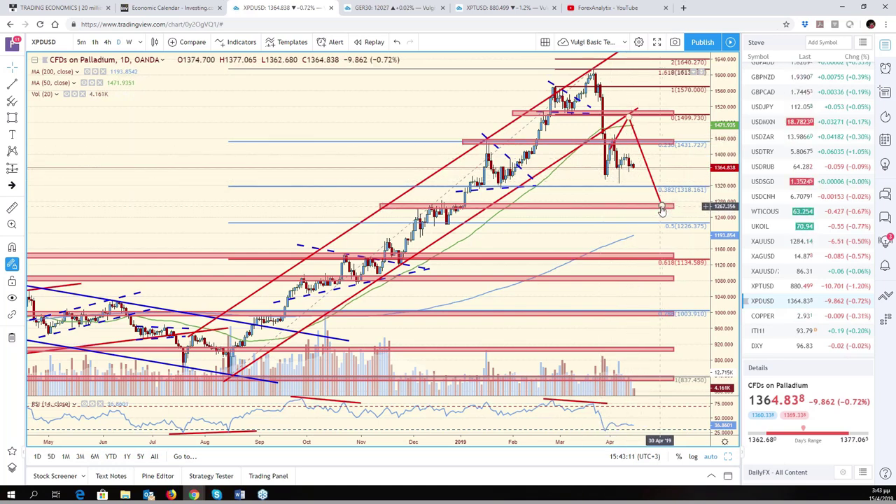
pyautogui.click(662, 209)
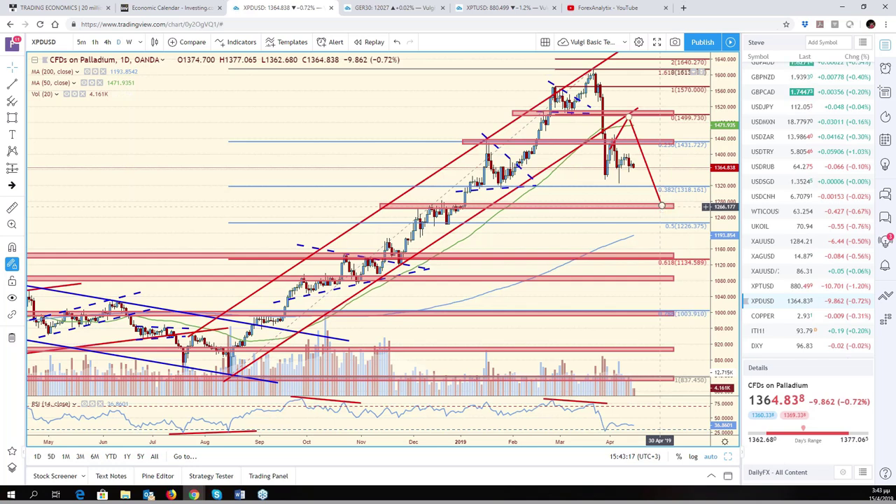
pyautogui.click(759, 316)
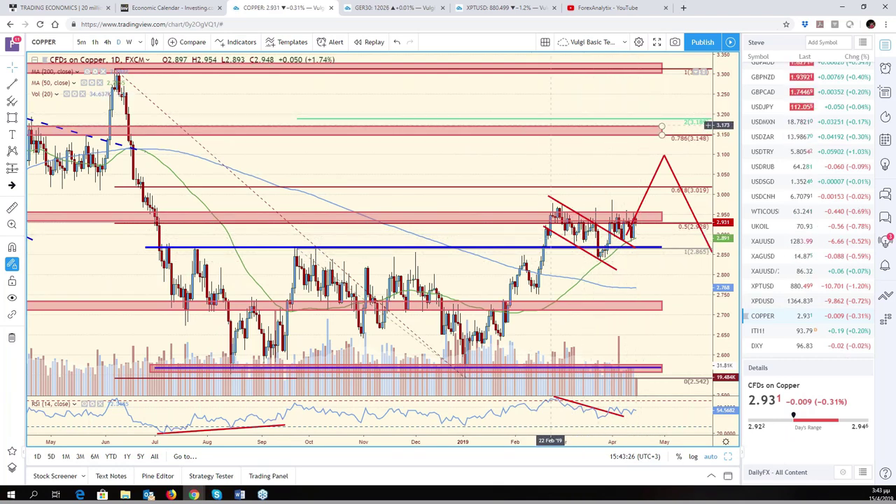
# Step: In the platinum tab, load copper and widen the chart's price range
pyautogui.click(501, 8)
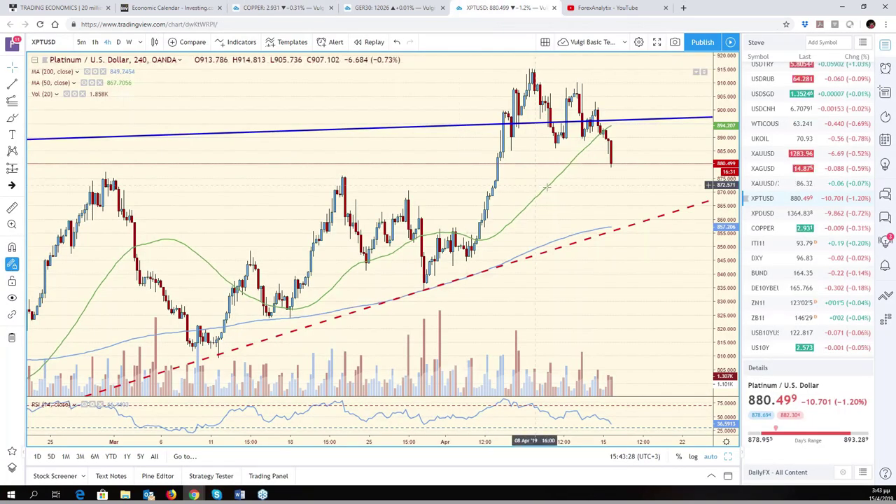
pyautogui.click(61, 42)
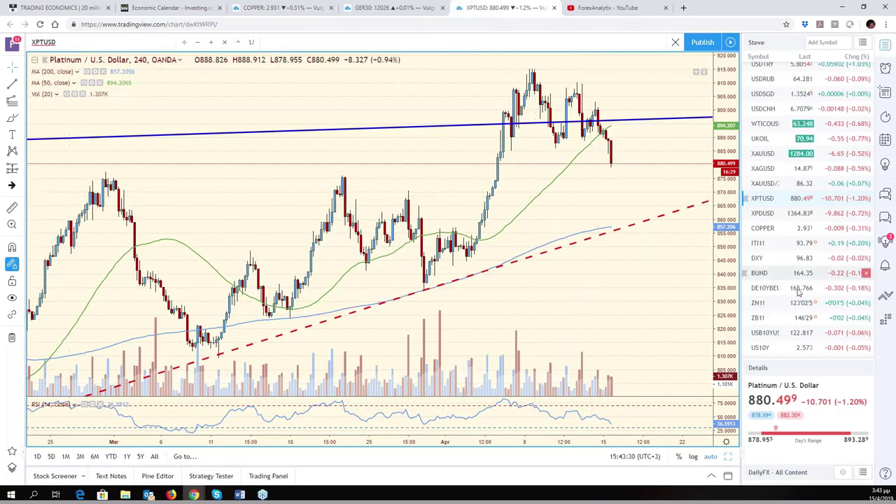
pyautogui.click(776, 231)
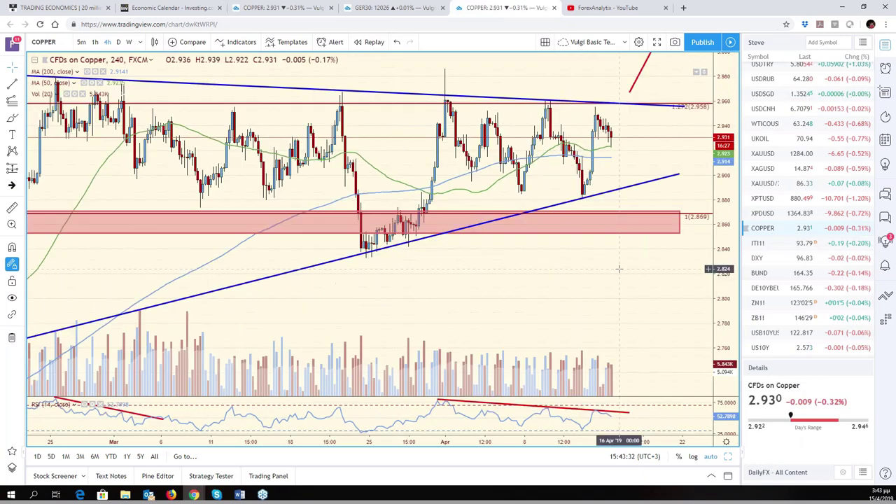
pyautogui.scroll(-5, 719, 161)
pyautogui.moveTo(719, 161); pyautogui.dragTo(716, 231)
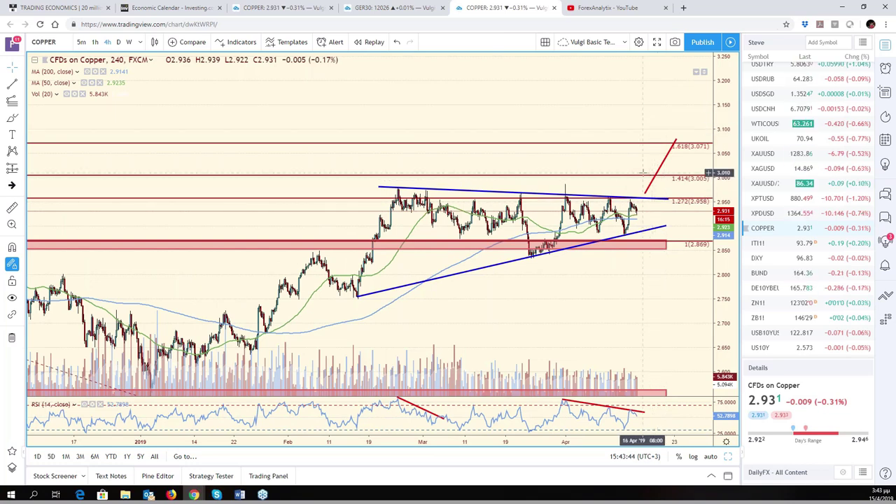
# Step: Switch to the tab showing the daily Copper chart with its zones and projected path
pyautogui.scroll(-2, 653, 136)
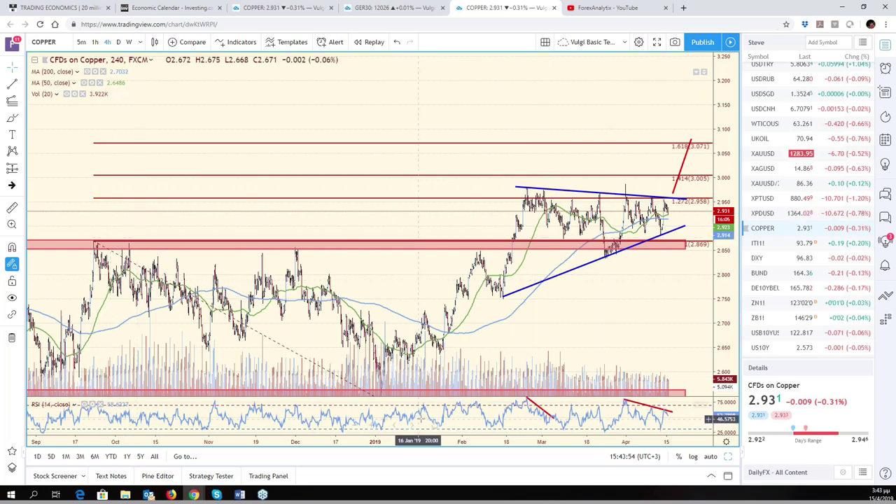
pyautogui.scroll(-3, 584, 263)
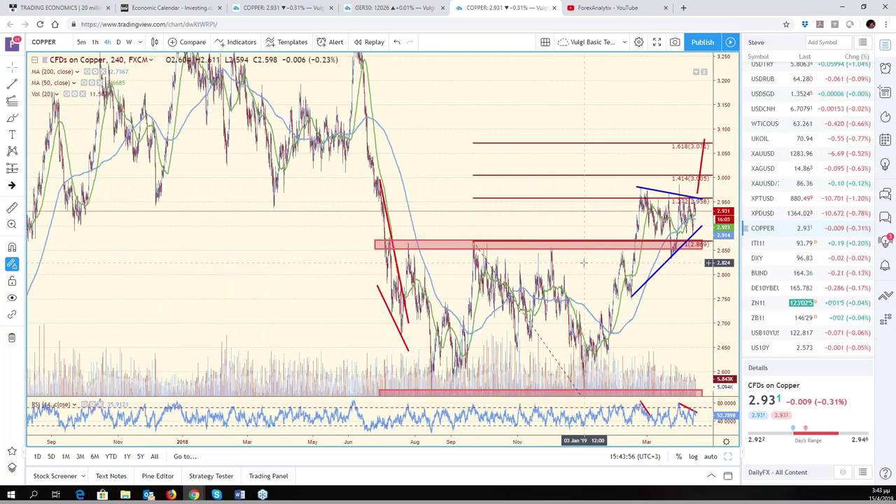
pyautogui.scroll(4, 584, 263)
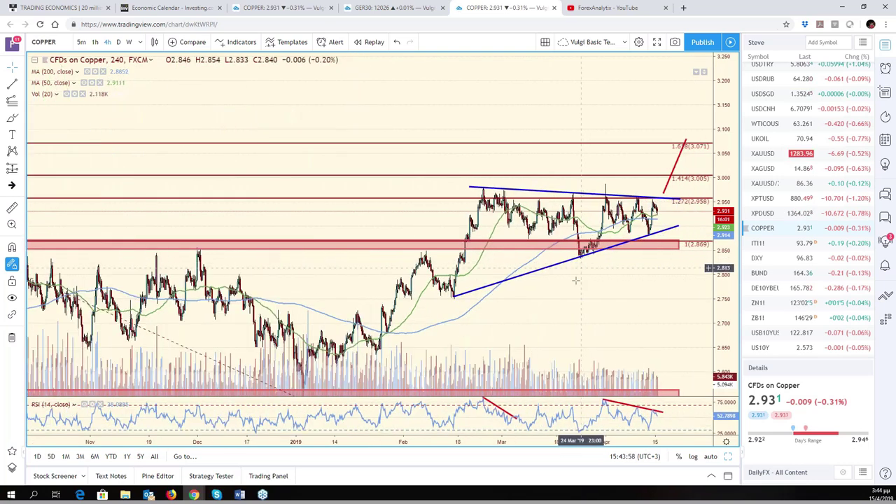
pyautogui.scroll(-4, 580, 326)
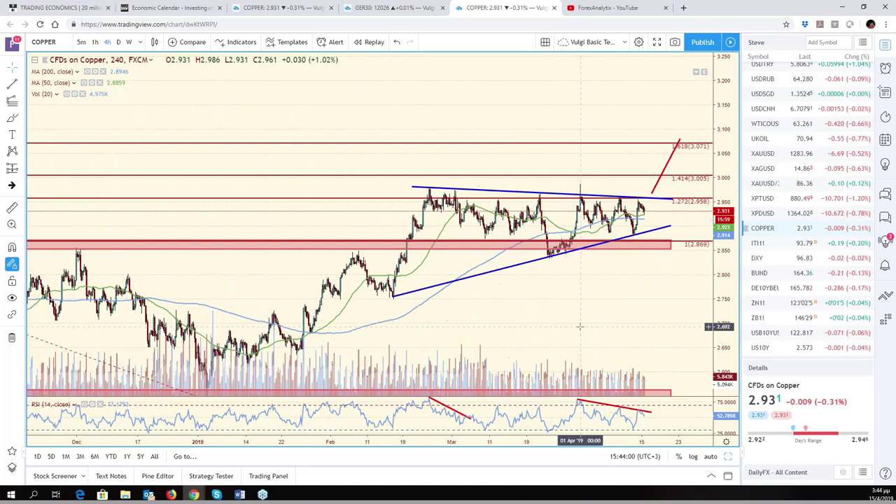
pyautogui.click(251, 10)
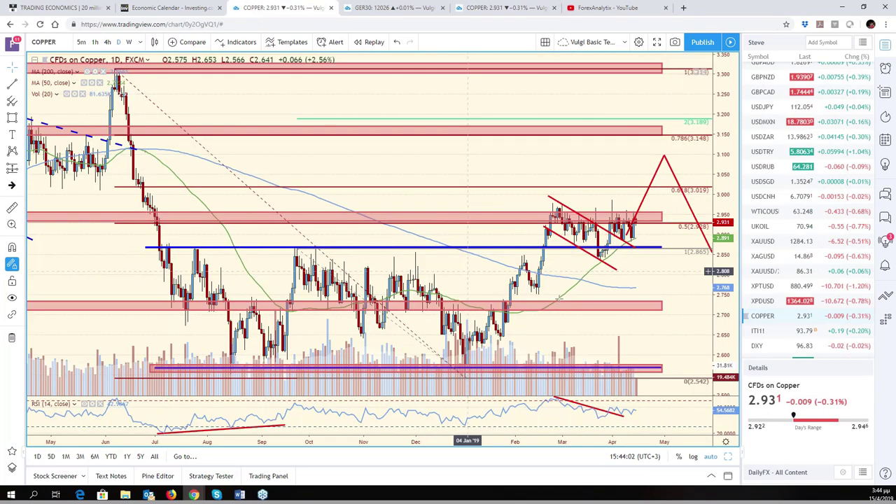
# Step: Load the daily West Texas Oil (WTICOUSD) chart from the watchlist
pyautogui.scroll(-2, 651, 150)
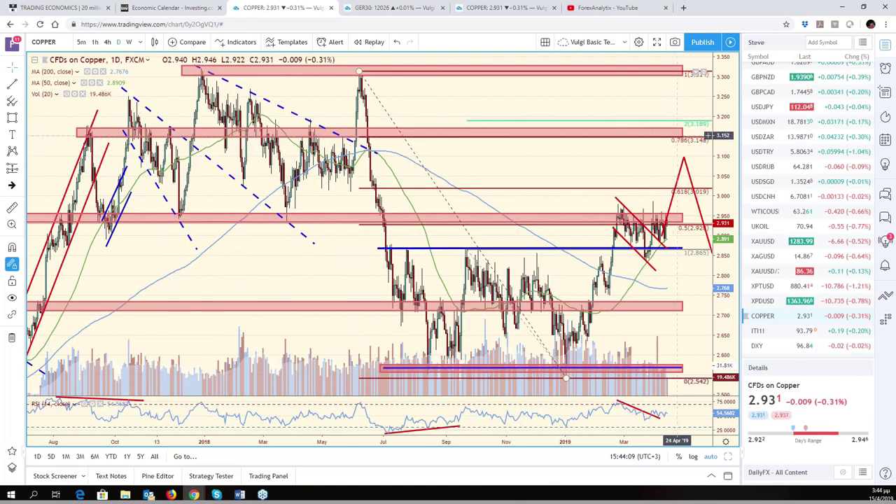
pyautogui.scroll(2, 679, 140)
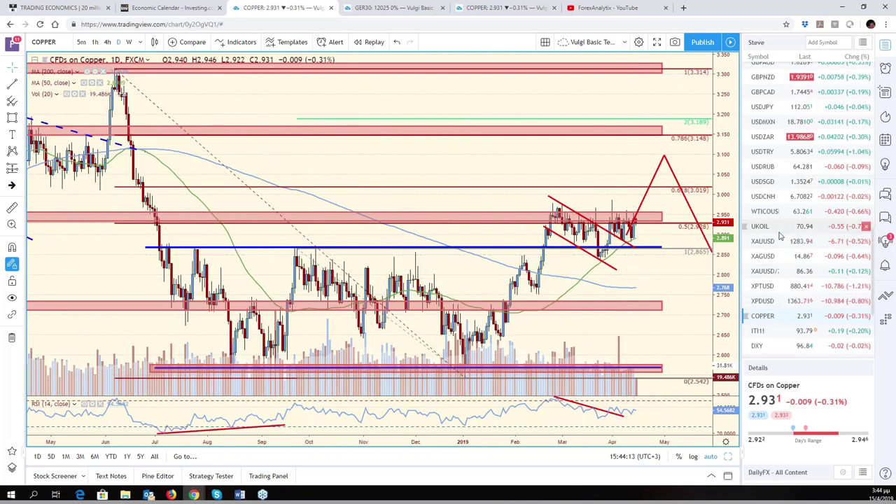
pyautogui.click(795, 211)
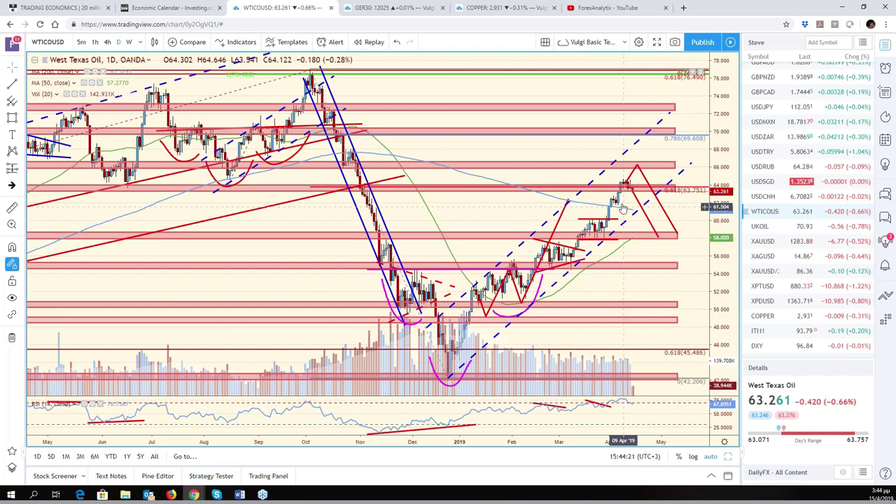
# Step: Load WTICOUSD on the 4-hour chart, zoomed in and shifted to show prices up to 71
pyautogui.click(505, 8)
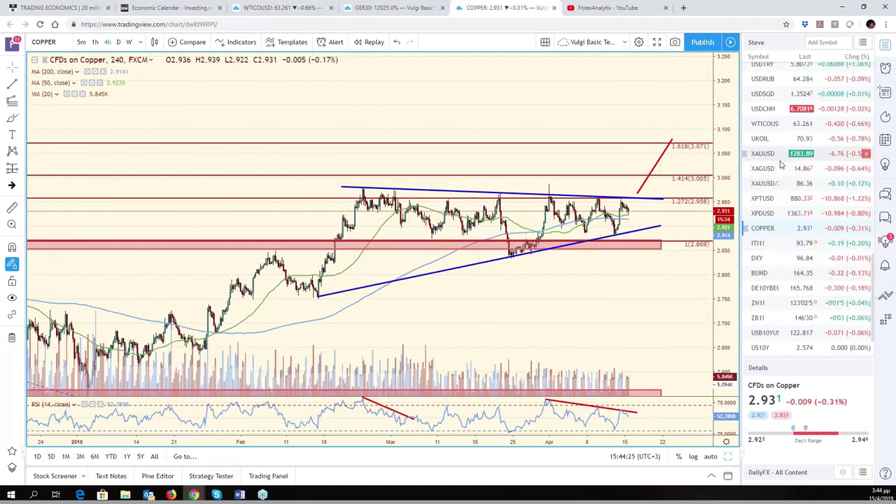
pyautogui.click(785, 126)
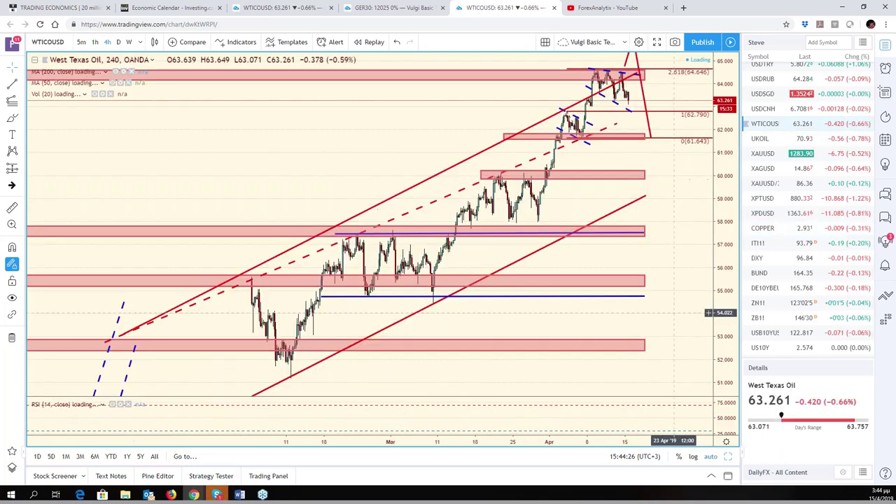
pyautogui.scroll(5, 678, 237)
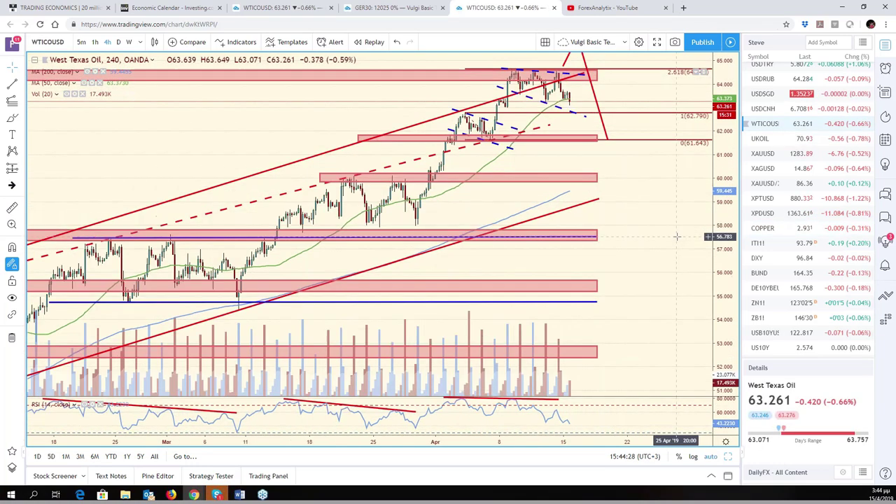
pyautogui.moveTo(721, 149); pyautogui.dragTo(602, 268)
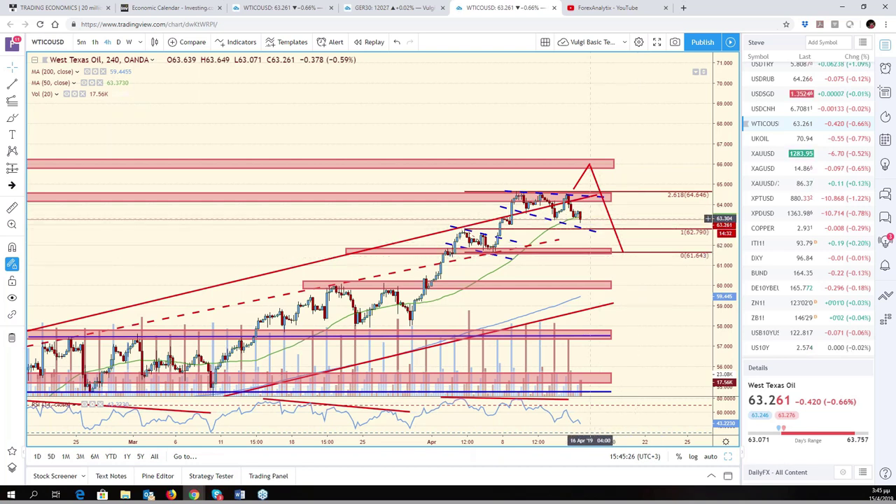
pyautogui.click(588, 176)
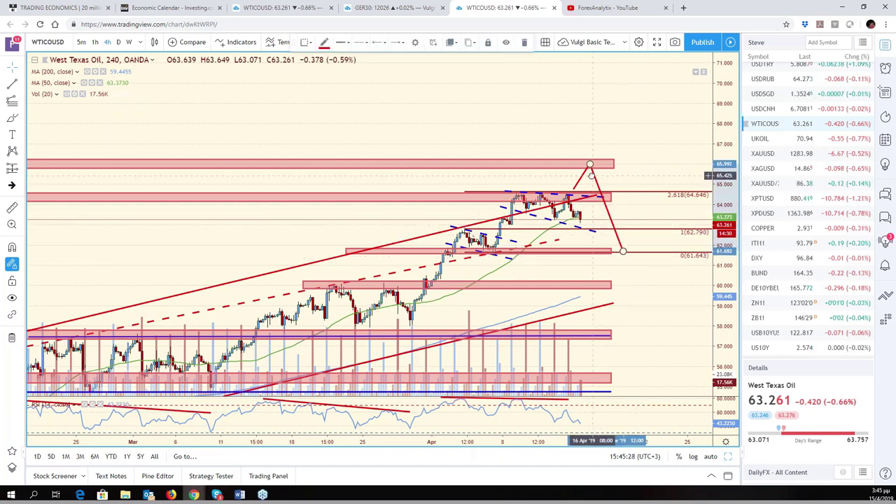
pyautogui.click(620, 179)
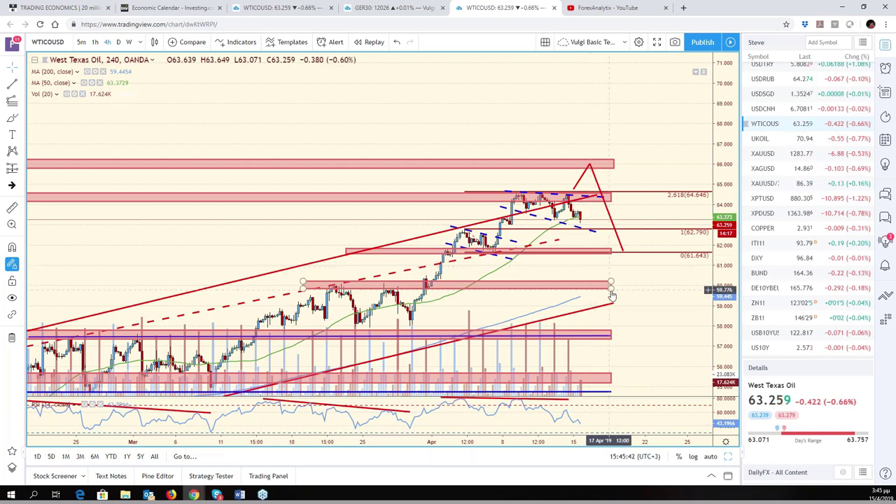
pyautogui.scroll(-5, 690, 287)
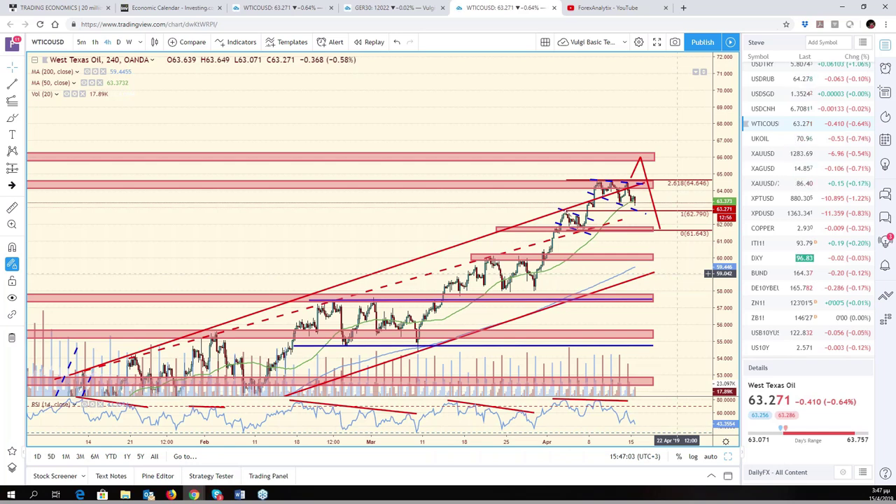
pyautogui.scroll(2, 638, 239)
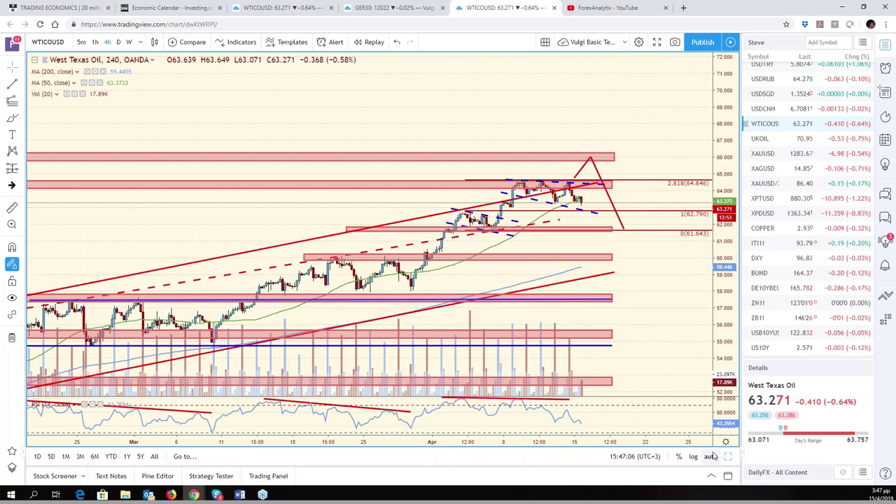
pyautogui.scroll(2, 700, 438)
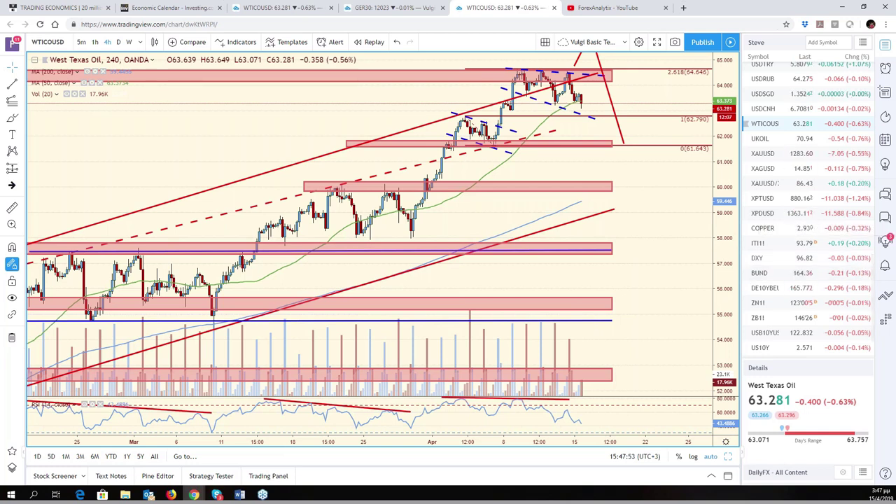
pyautogui.moveTo(728, 207); pyautogui.dragTo(708, 258)
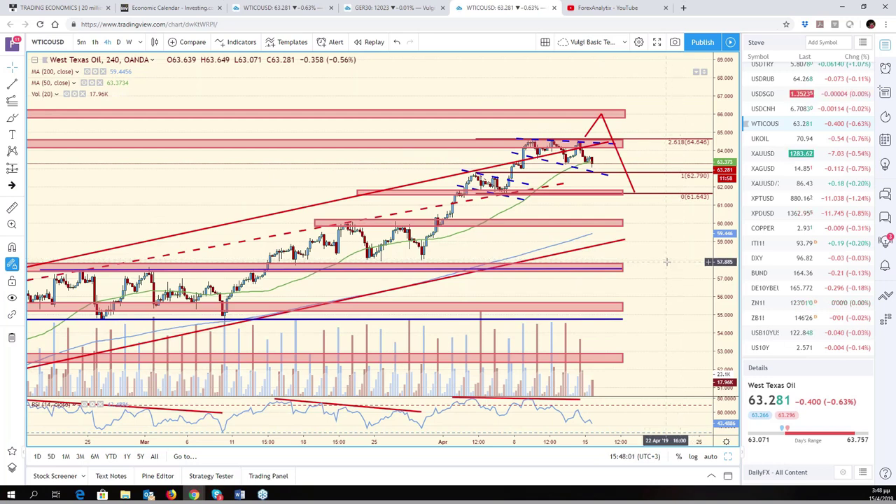
pyautogui.hscroll(-5, 709, 262)
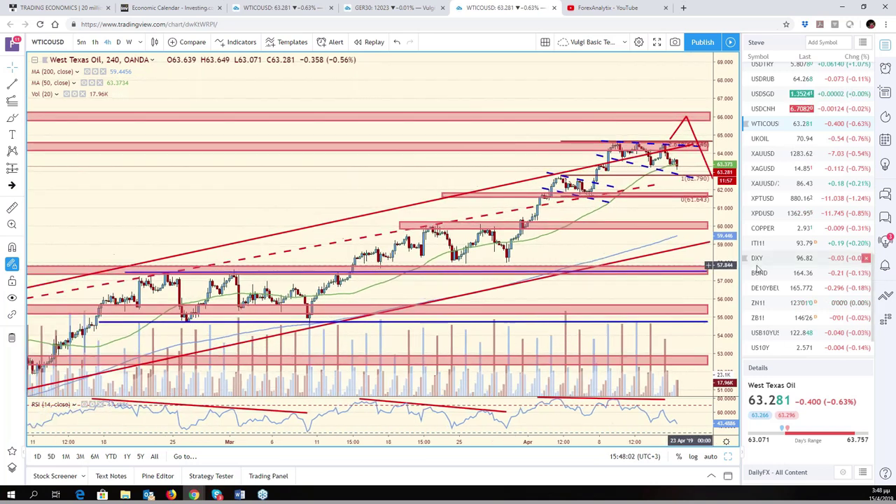
pyautogui.click(710, 457)
# Step: Restore the six-chart grid and make the S&P 500 chart the active pane
pyautogui.click(729, 456)
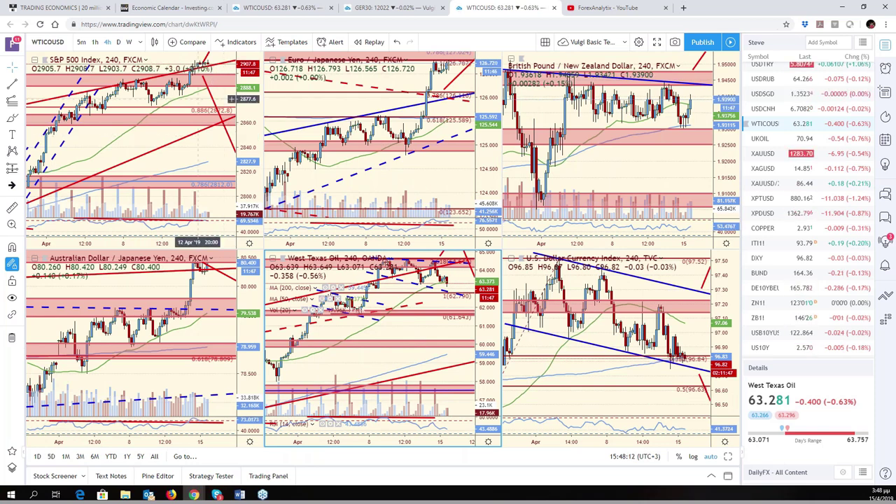
pyautogui.click(198, 98)
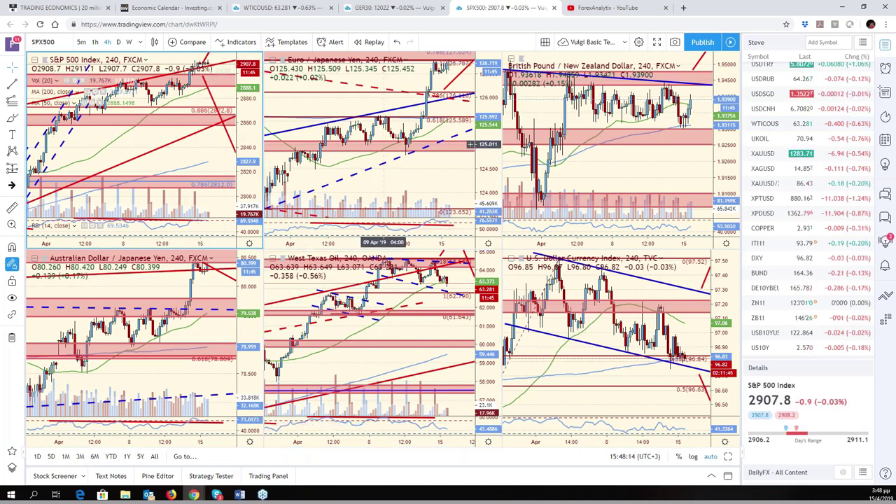
pyautogui.hotkey('alt', 'Return')
pyautogui.scroll(-4, 670, 221)
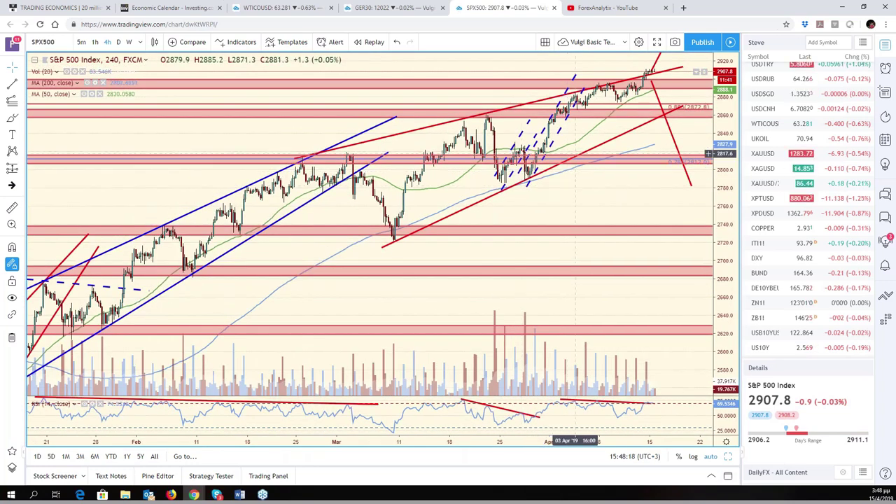
pyautogui.scroll(3, 625, 204)
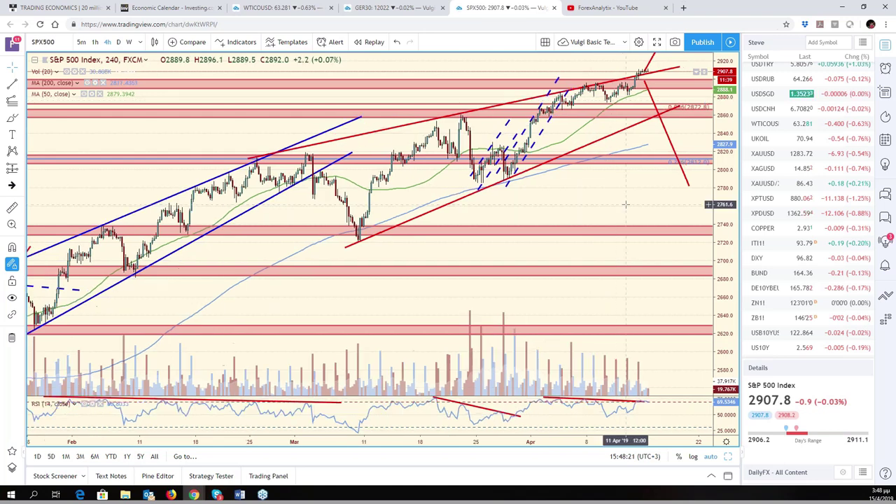
pyautogui.scroll(1, 623, 207)
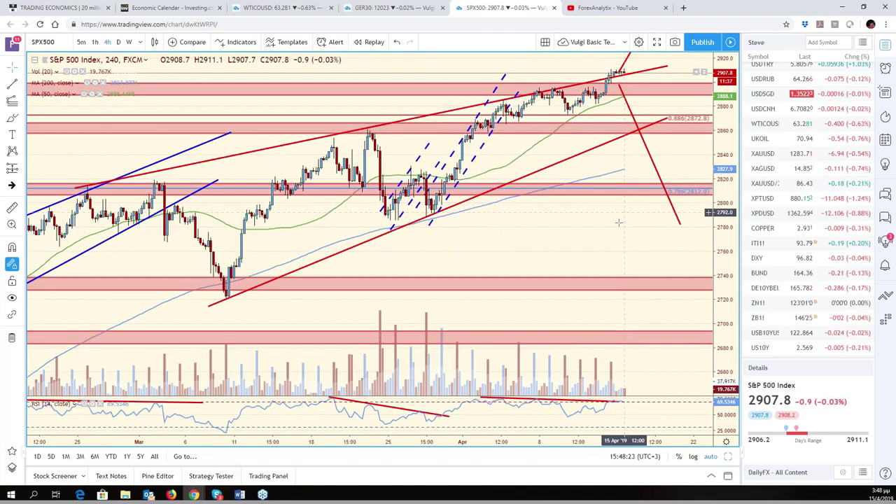
pyautogui.scroll(1, 648, 239)
pyautogui.moveTo(652, 244); pyautogui.dragTo(661, 246)
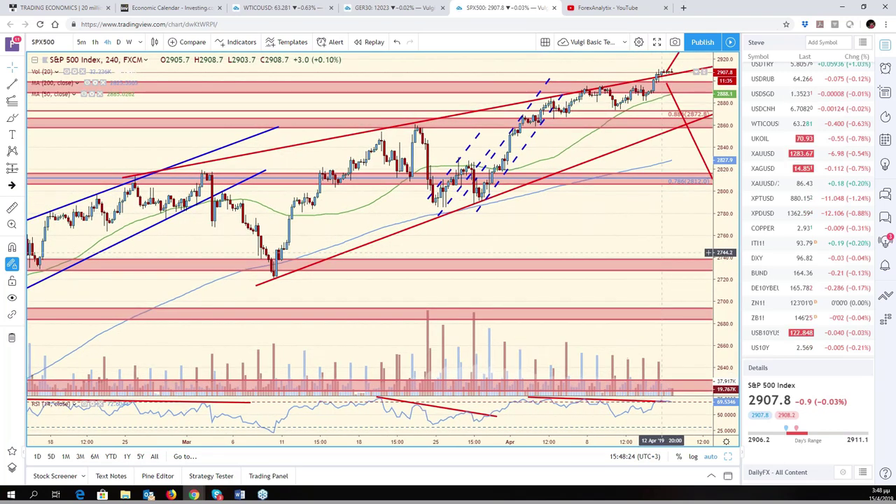
pyautogui.click(730, 458)
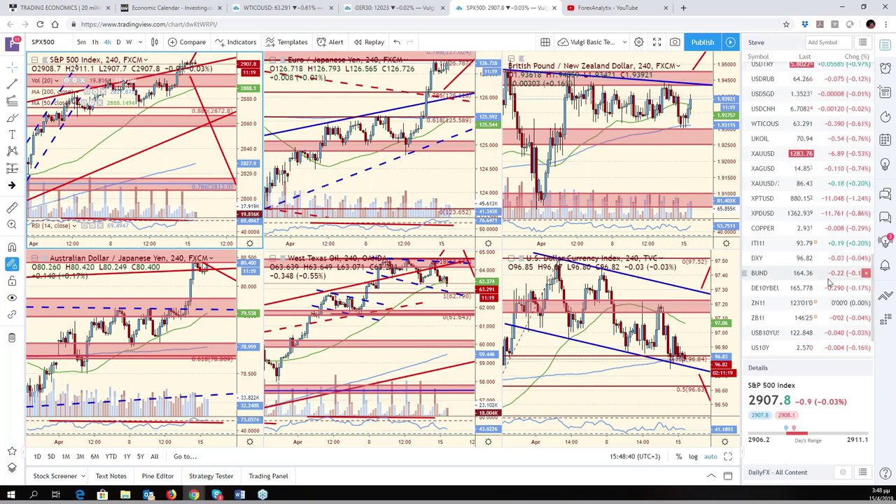
# Step: Switch the AUDJPY chart's symbol to AUDNZD
pyautogui.scroll(-1, 829, 297)
pyautogui.scroll(-1, 829, 297)
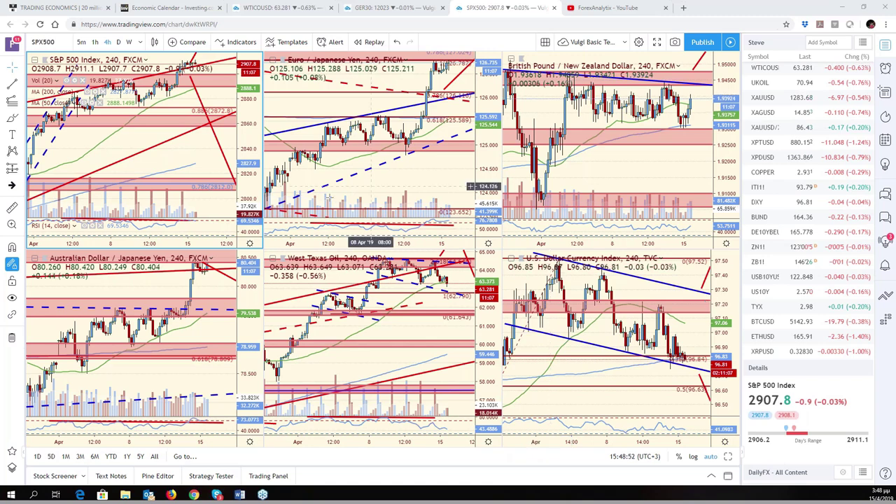
pyautogui.click(214, 351)
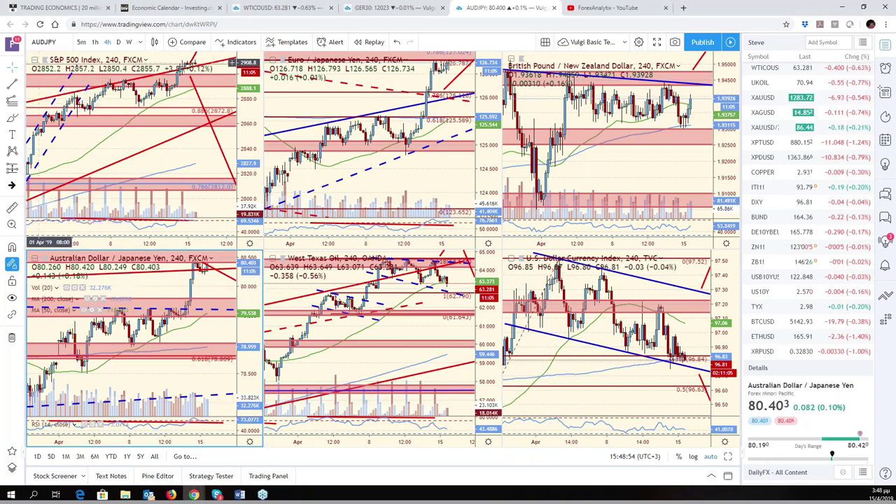
pyautogui.click(58, 42)
pyautogui.write('AUDNZD')
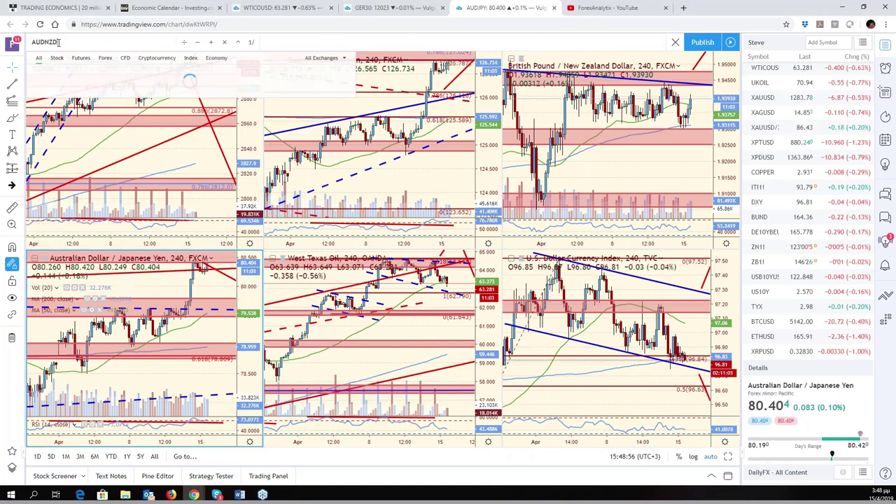
pyautogui.press('Return')
# Step: Maximize AUDNZD, zoom out to December and compress the price scale up to 1.08
pyautogui.hotkey('alt', 'Return')
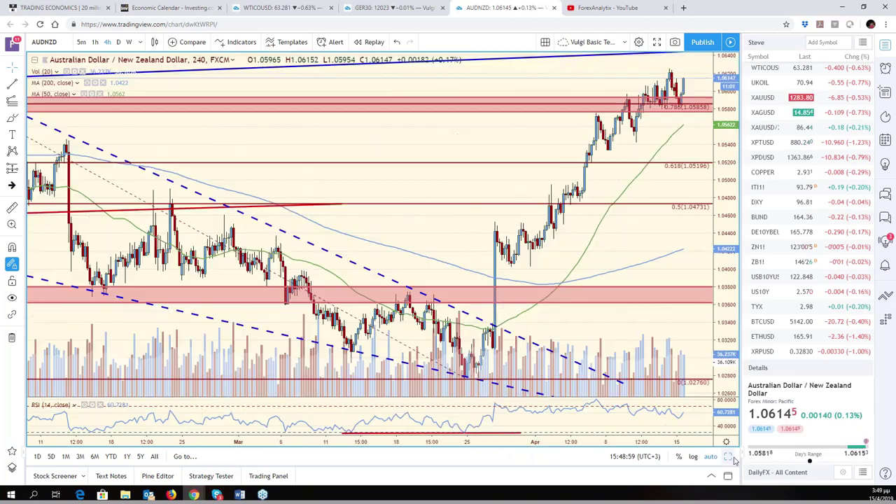
pyautogui.scroll(-5, 619, 270)
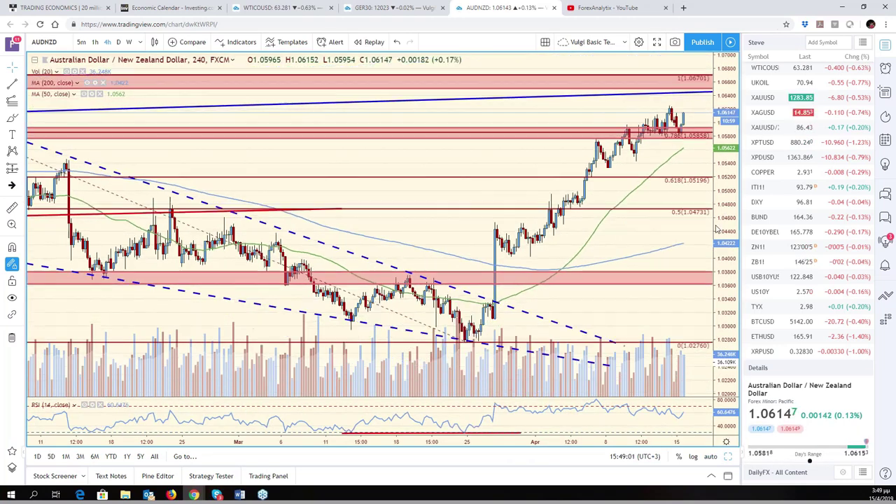
pyautogui.scroll(-1, 619, 270)
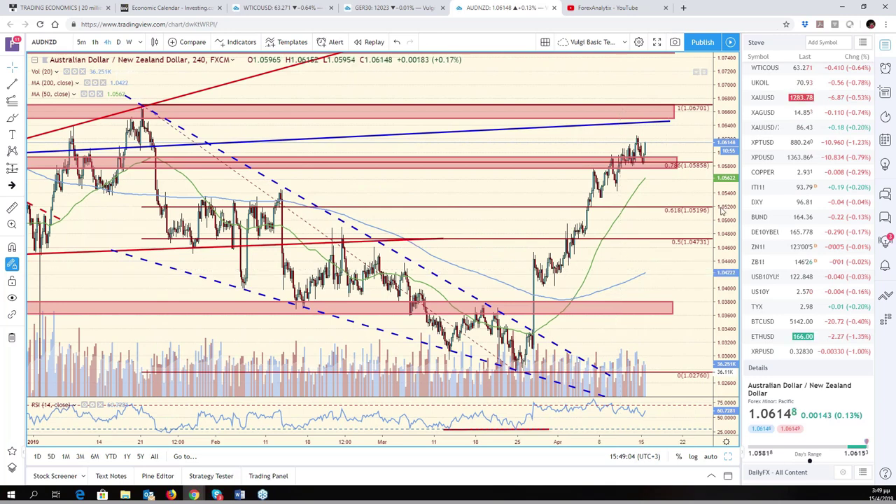
pyautogui.moveTo(727, 230); pyautogui.dragTo(728, 259)
pyautogui.scroll(-2, 728, 259)
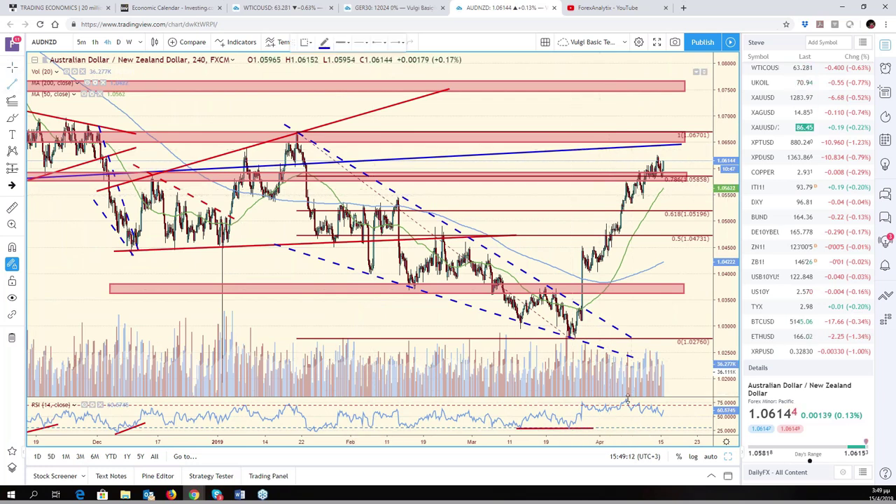
# Step: Draw a red falling trendline connecting the two AUDNZD RSI highs
pyautogui.click(627, 401)
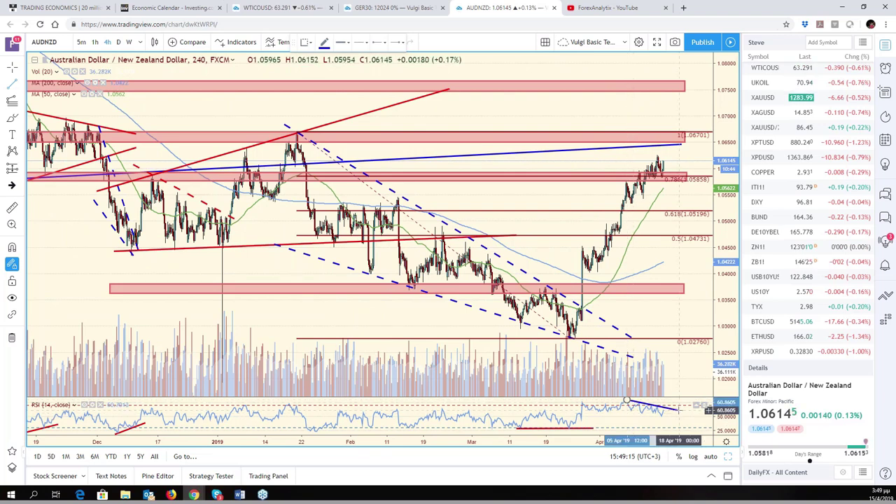
pyautogui.click(678, 410)
pyautogui.click(324, 42)
pyautogui.click(321, 69)
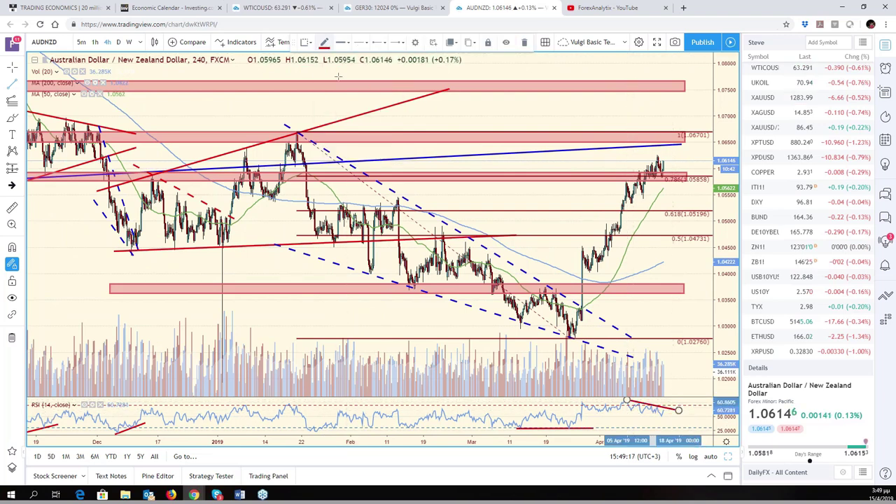
pyautogui.click(668, 378)
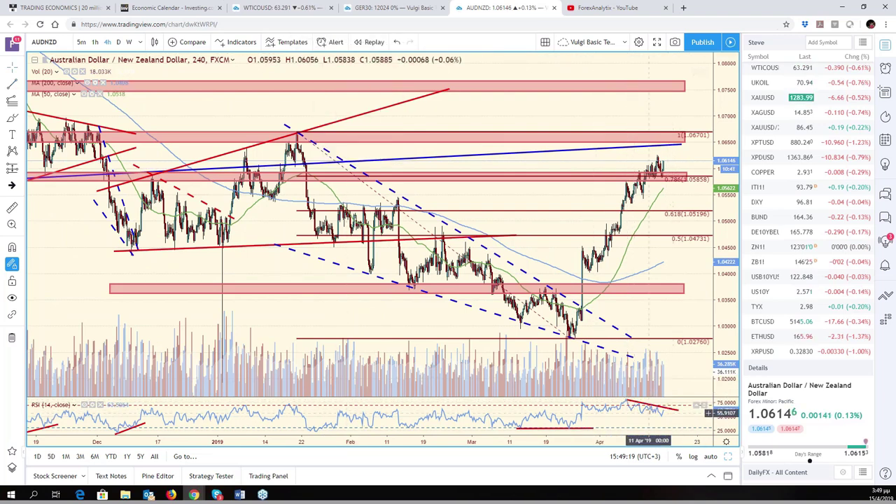
pyautogui.click(664, 412)
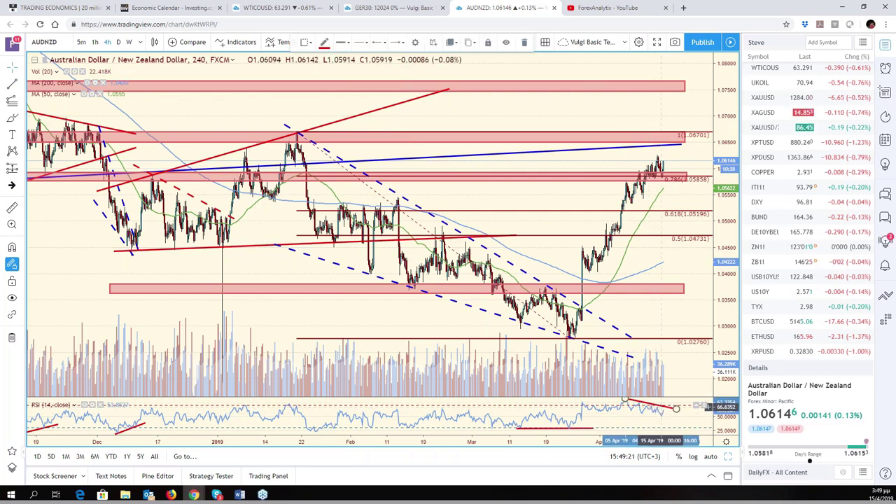
pyautogui.click(680, 399)
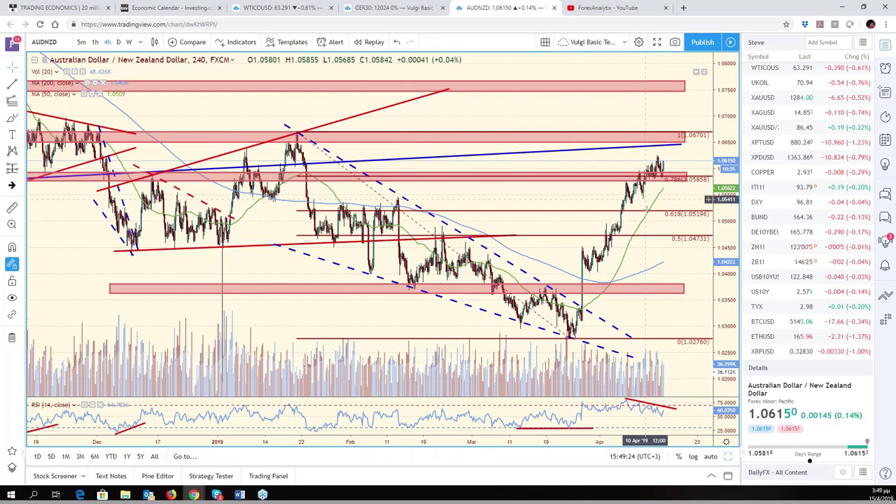
# Step: Review the red RSI trendline on the chart, then restore the six-chart layout
pyautogui.scroll(5, 650, 240)
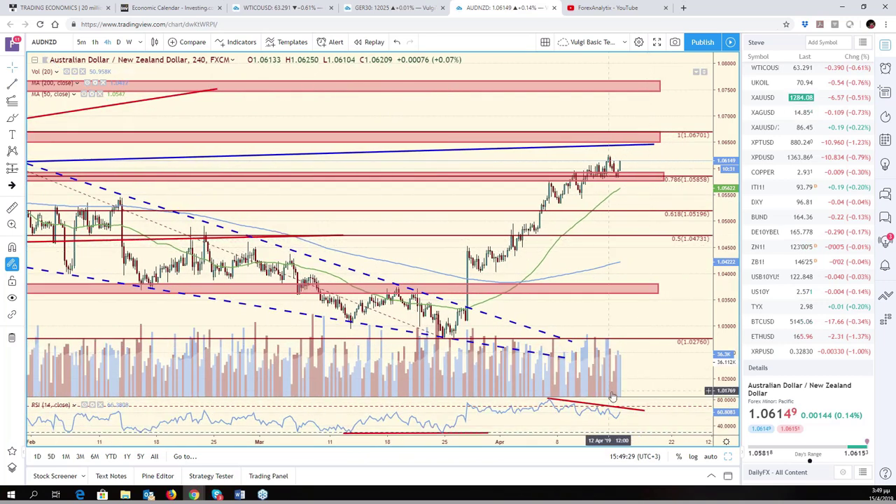
pyautogui.click(640, 411)
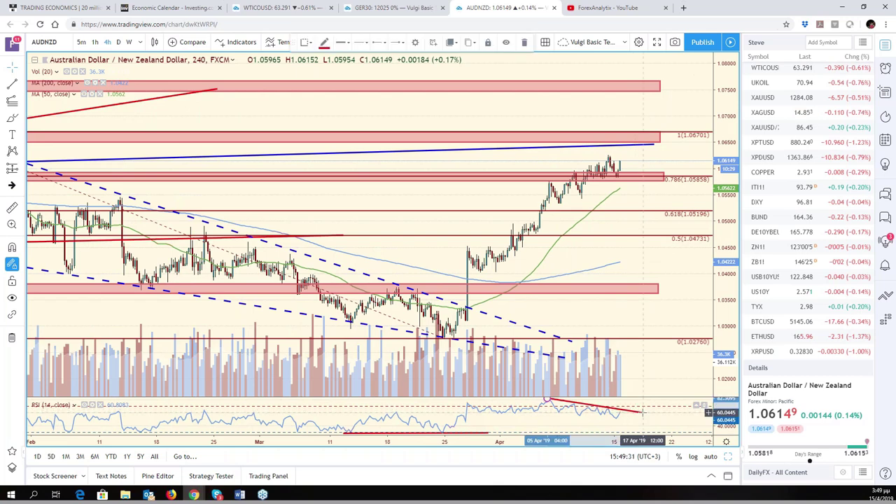
pyautogui.click(610, 316)
pyautogui.scroll(-3, 611, 321)
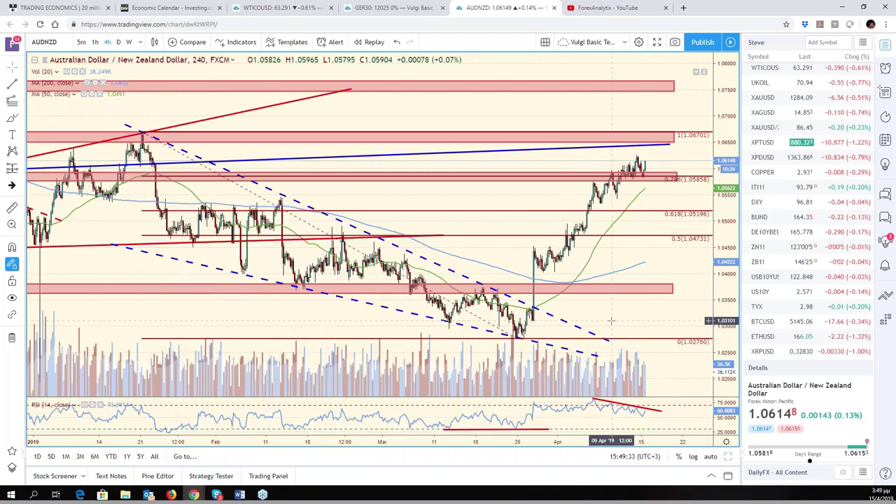
pyautogui.scroll(-1, 616, 212)
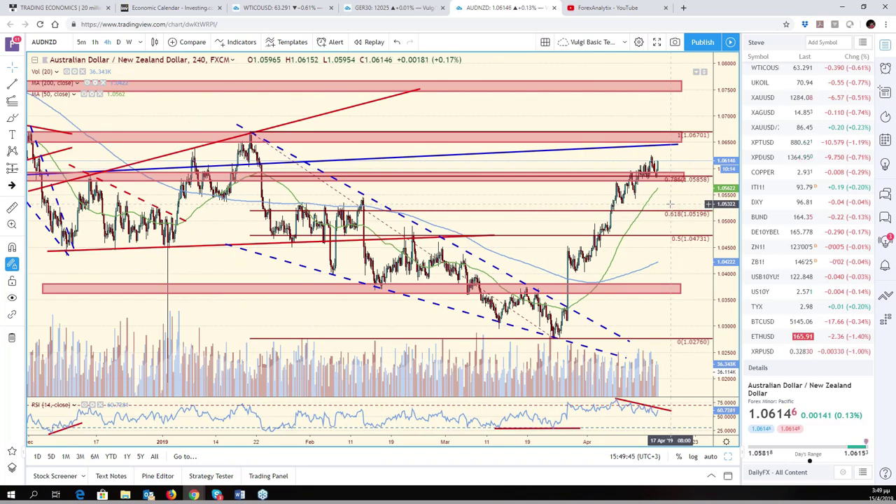
pyautogui.scroll(3, 670, 204)
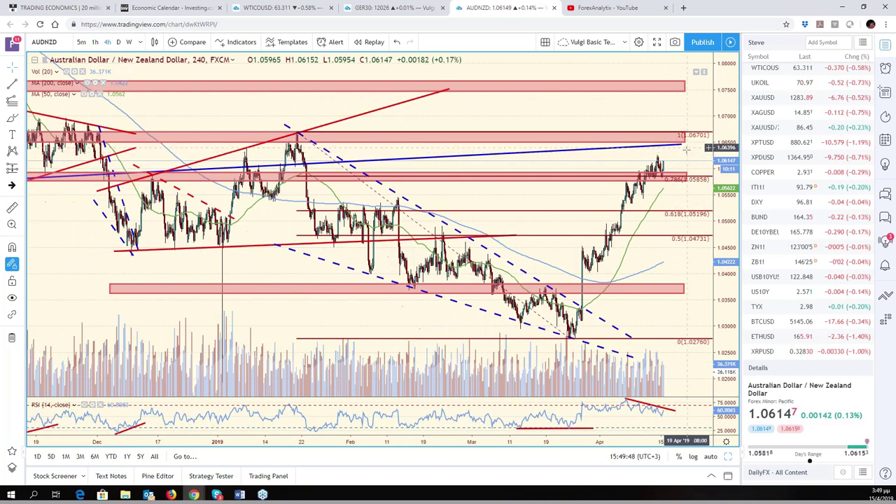
pyautogui.scroll(-2, 682, 151)
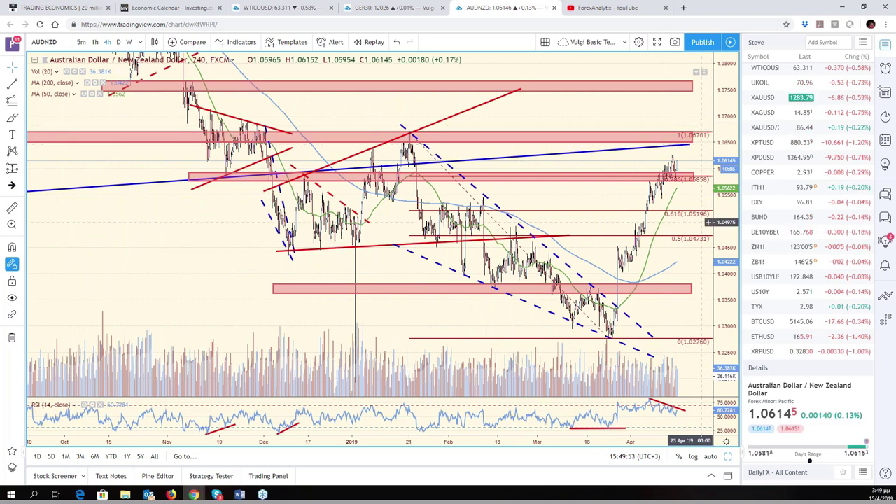
pyautogui.scroll(3, 676, 259)
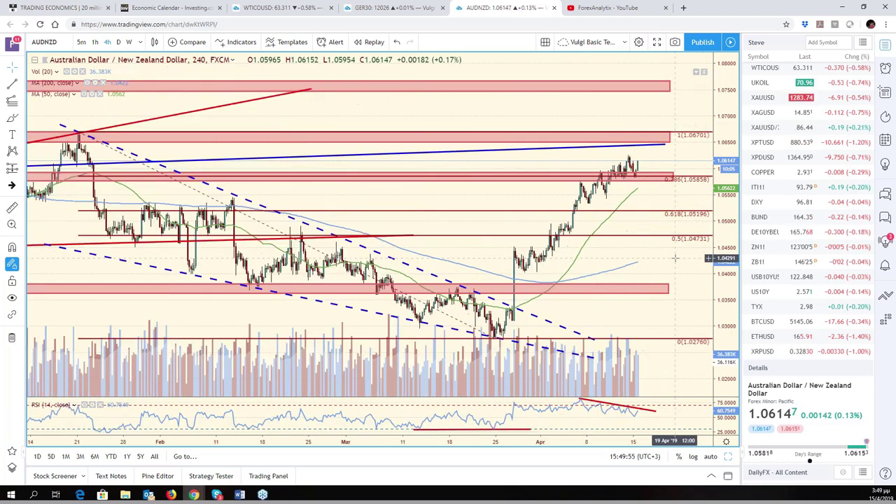
pyautogui.scroll(2, 675, 259)
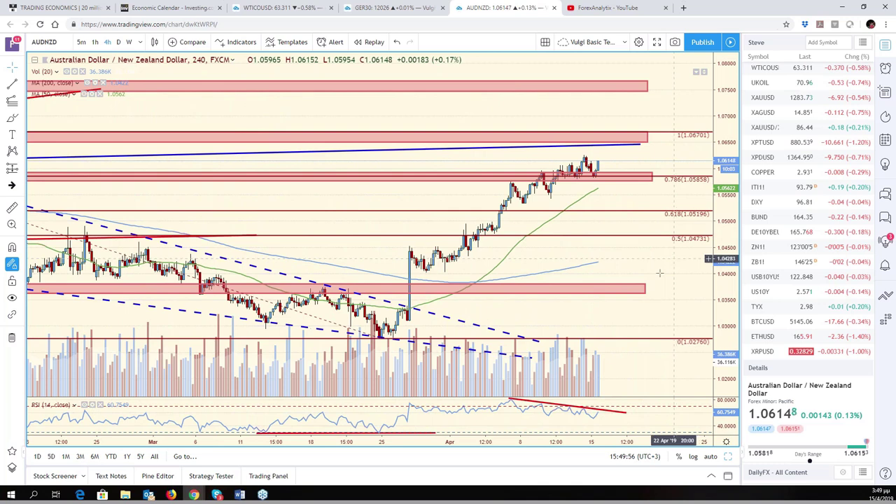
pyautogui.scroll(2, 673, 294)
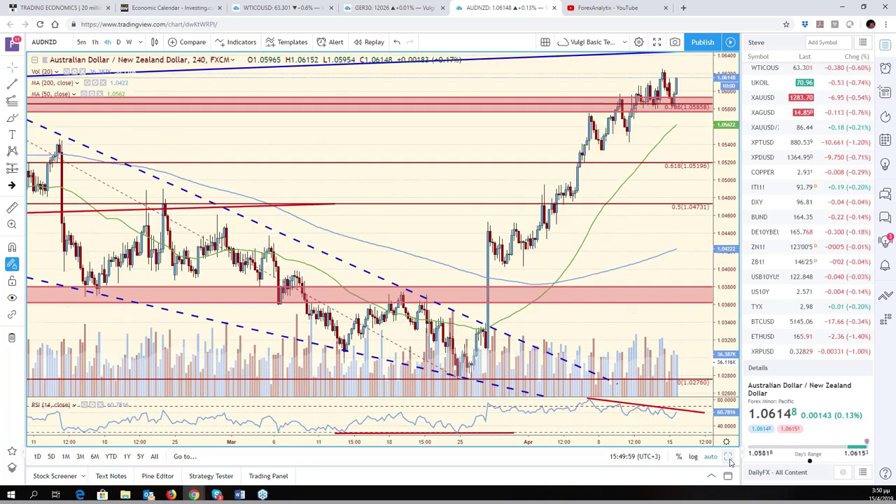
pyautogui.click(728, 458)
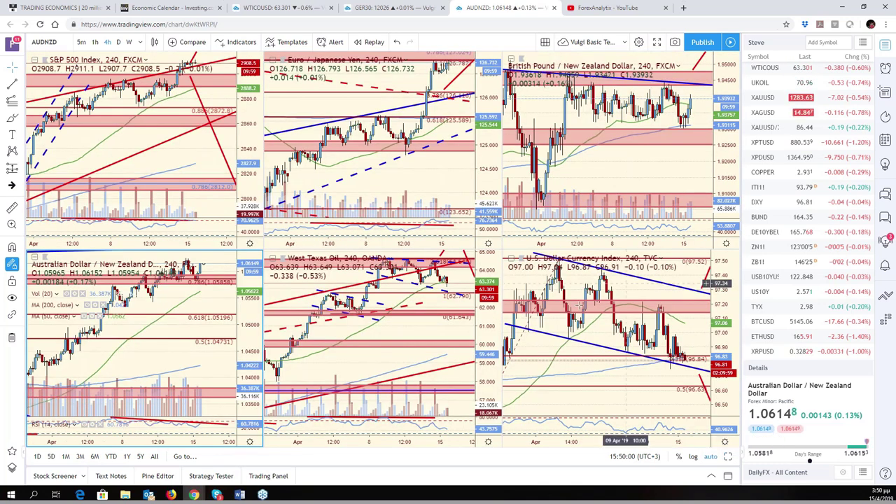
# Step: Make the West Texas Oil 4-hour chart the active pane in the six-chart grid
pyautogui.scroll(-2, 233, 307)
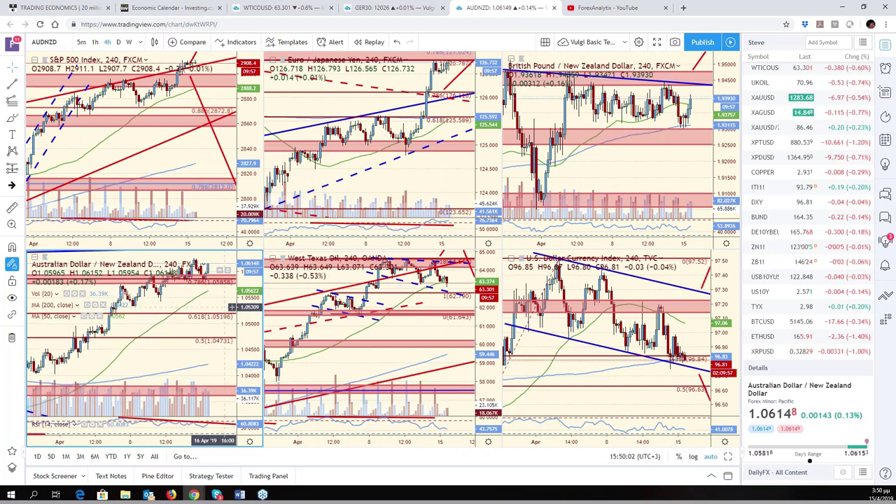
pyautogui.click(211, 224)
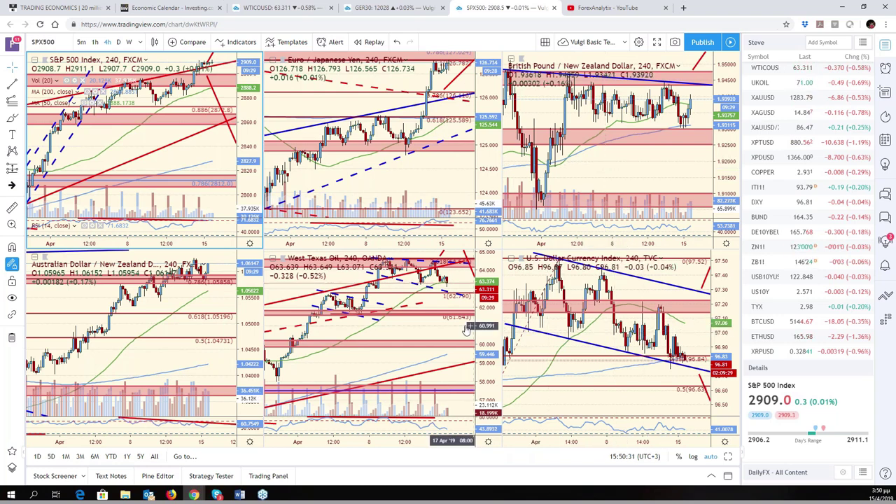
pyautogui.click(468, 327)
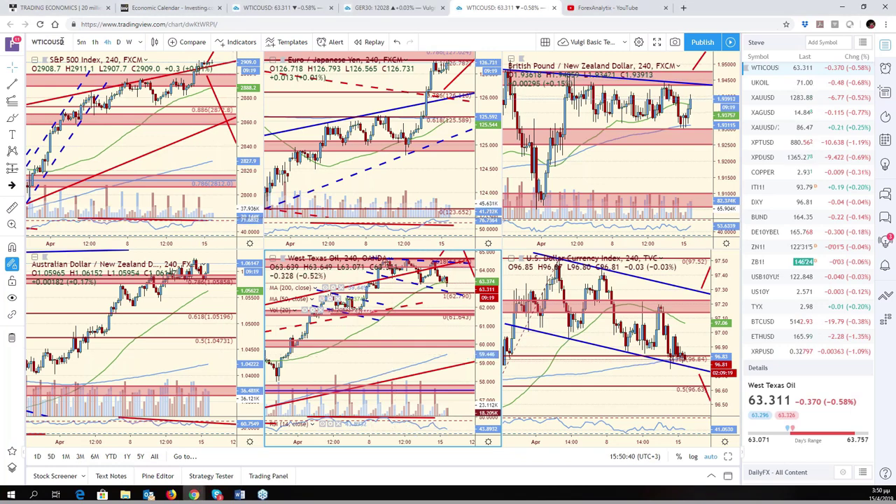
# Step: Replace West Texas Oil with CADJPY, view it full-size, then restore the grid
pyautogui.click(61, 42)
pyautogui.write('cadjpy')
pyautogui.press('Return')
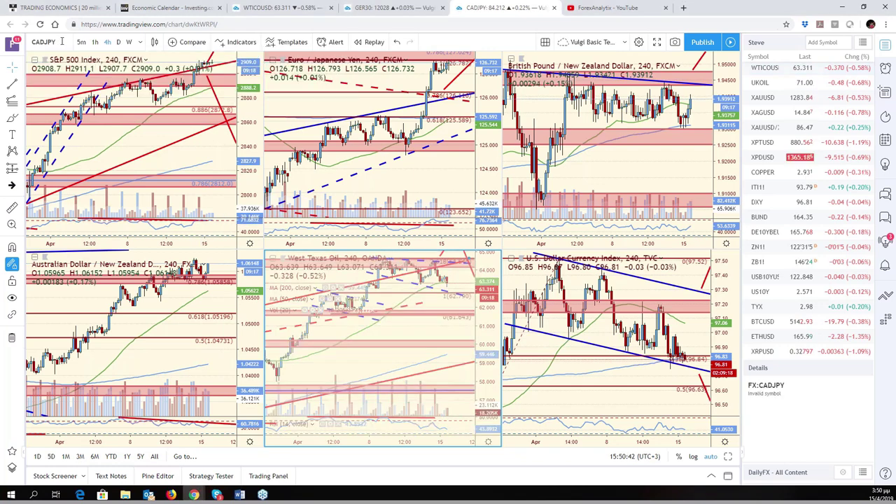
pyautogui.hotkey('alt', 'Return')
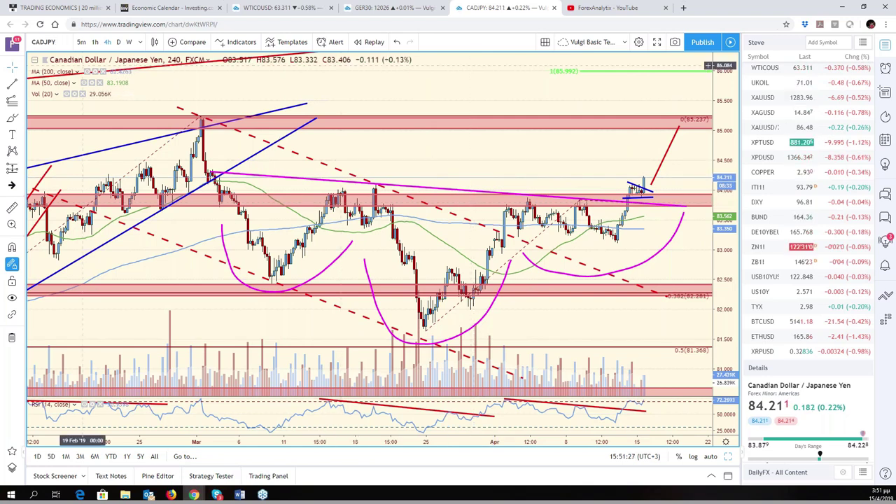
pyautogui.click(727, 456)
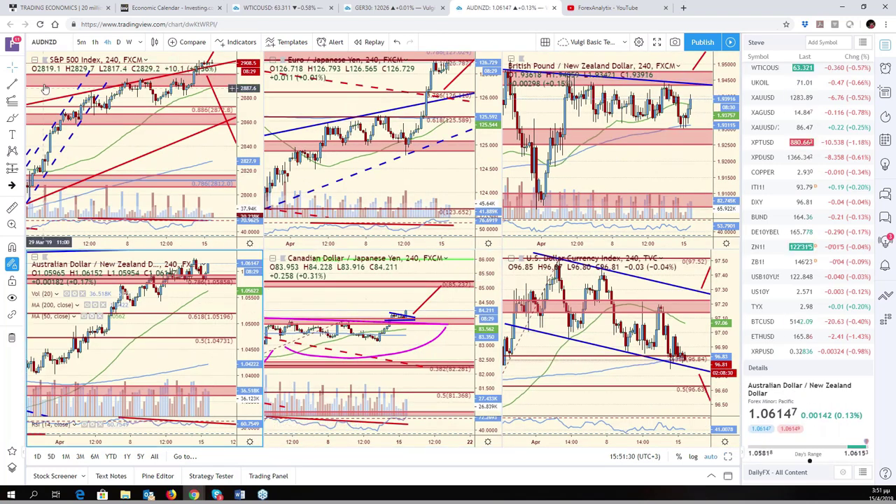
# Step: Switch the AUDNZD chart to AUDJPY and show it full-size
pyautogui.click(56, 41)
pyautogui.write('AUDJPY')
pyautogui.press('Return')
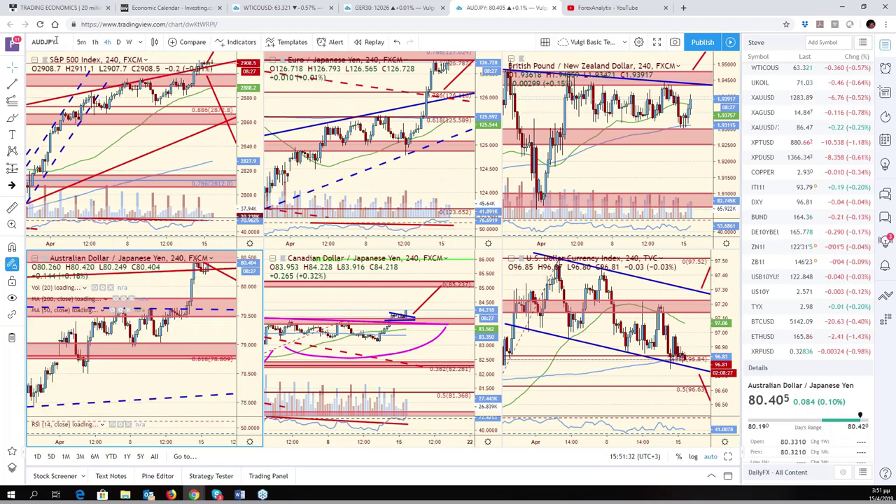
pyautogui.click(727, 456)
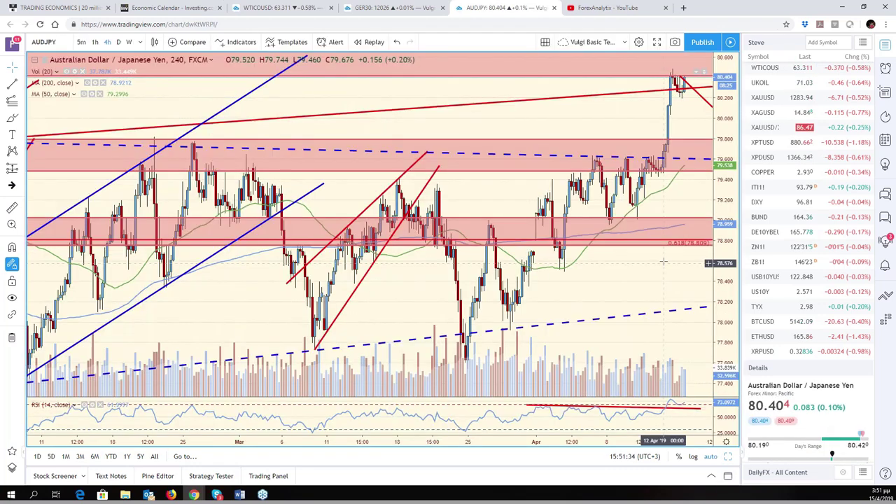
# Step: Zoom out, nudge the projected path's low left and compress prices to span 75–84.5
pyautogui.scroll(-5, 594, 181)
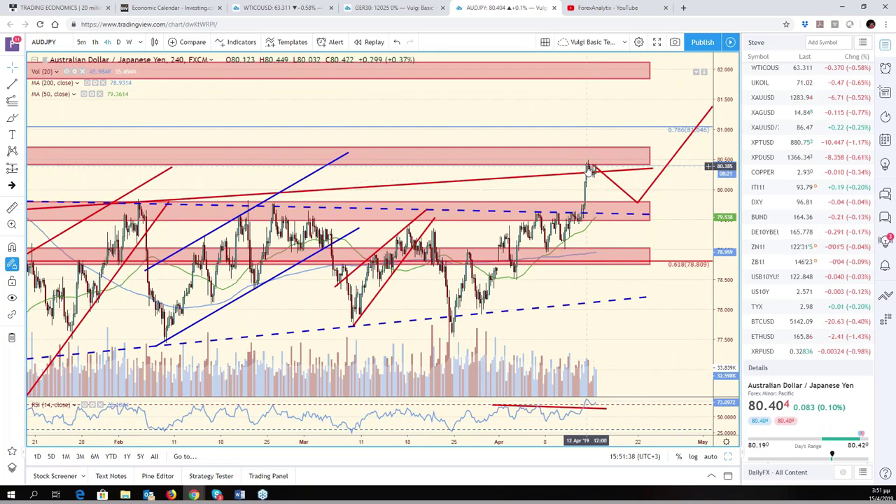
pyautogui.moveTo(636, 203); pyautogui.dragTo(627, 201)
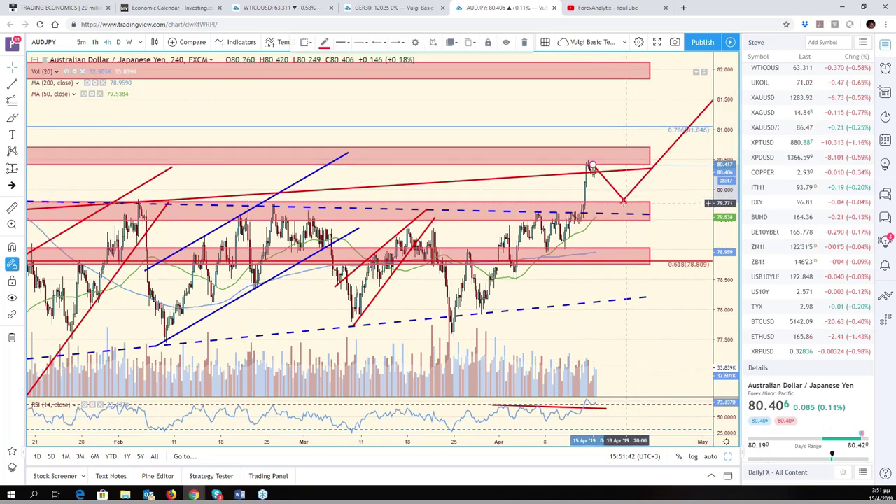
pyautogui.scroll(-2, 634, 172)
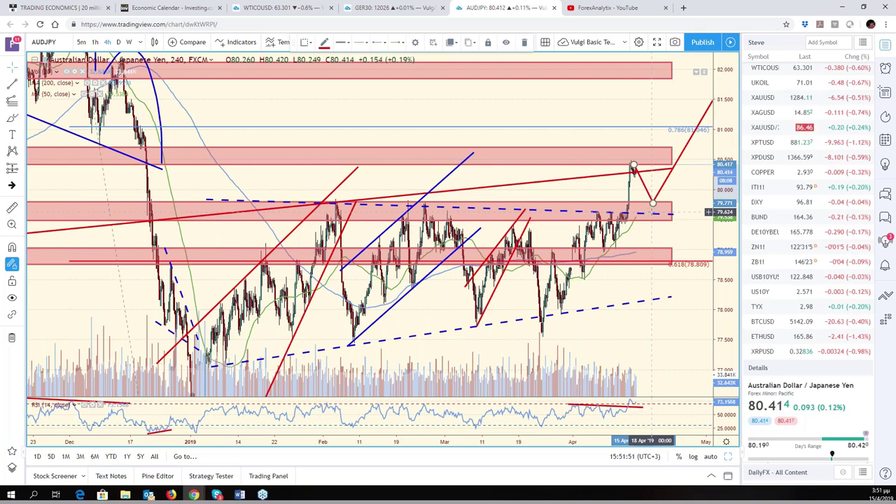
pyautogui.scroll(-5, 708, 211)
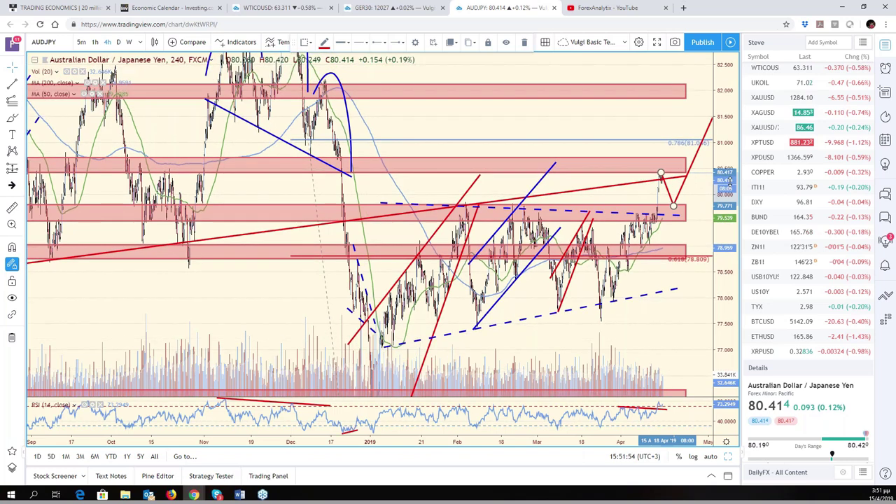
pyautogui.moveTo(677, 144); pyautogui.dragTo(645, 140)
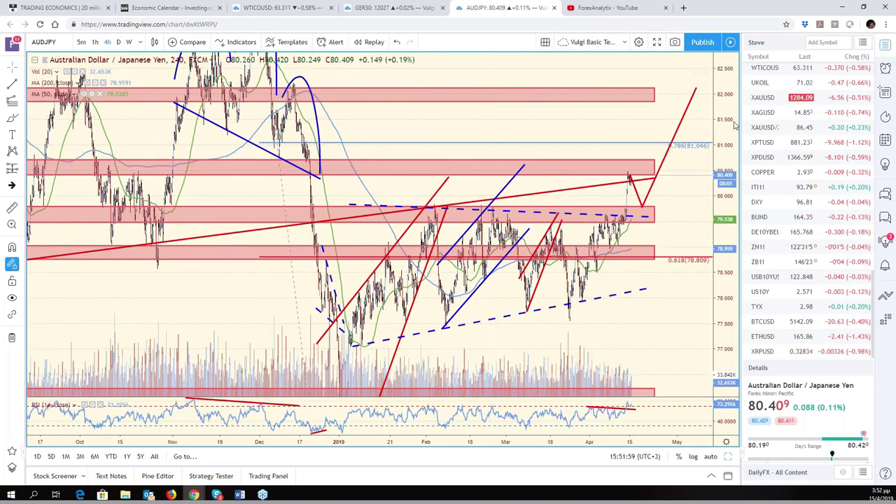
pyautogui.moveTo(725, 224); pyautogui.dragTo(724, 273)
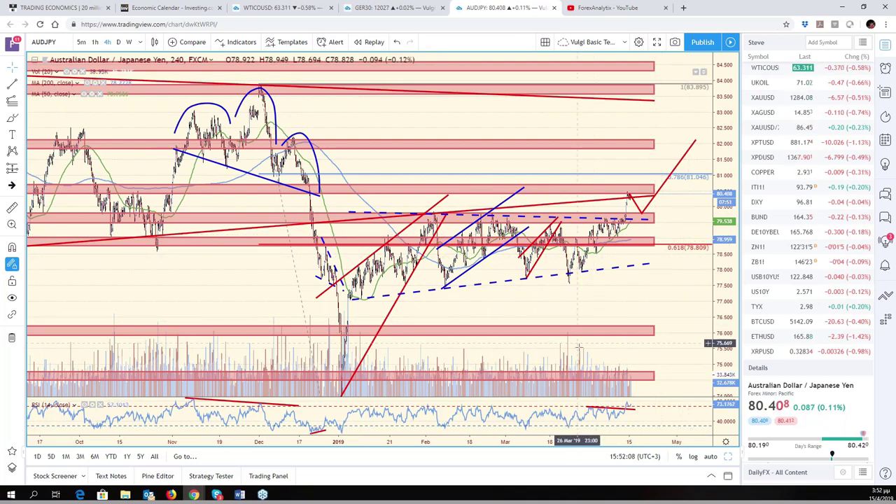
# Step: Load USDZAR on the West Texas Oil chart tab
pyautogui.click(277, 16)
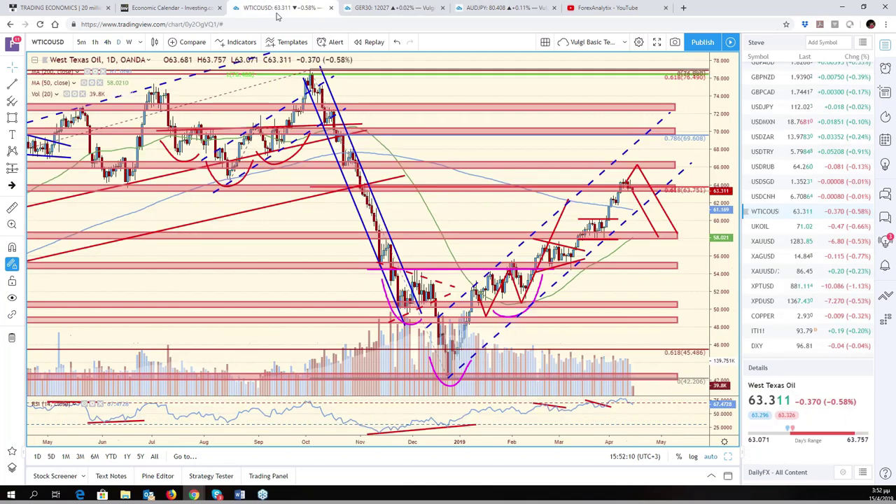
pyautogui.click(56, 43)
pyautogui.write('USDZAR')
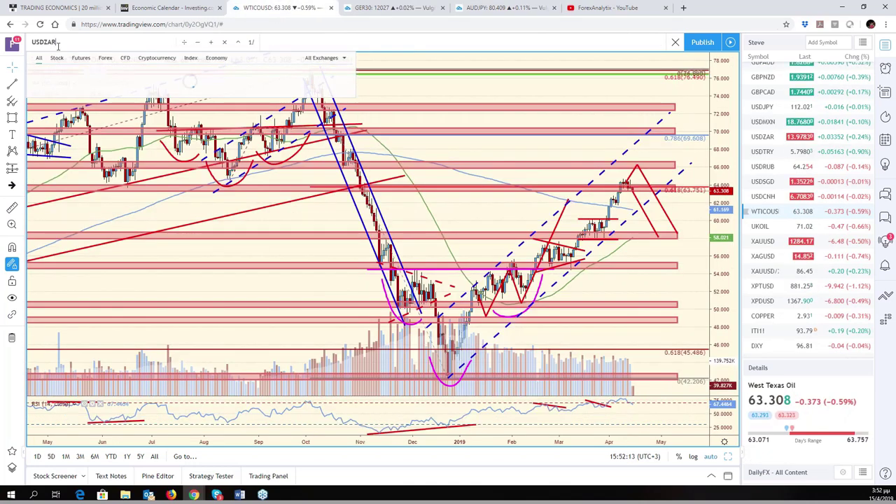
pyautogui.press('Return')
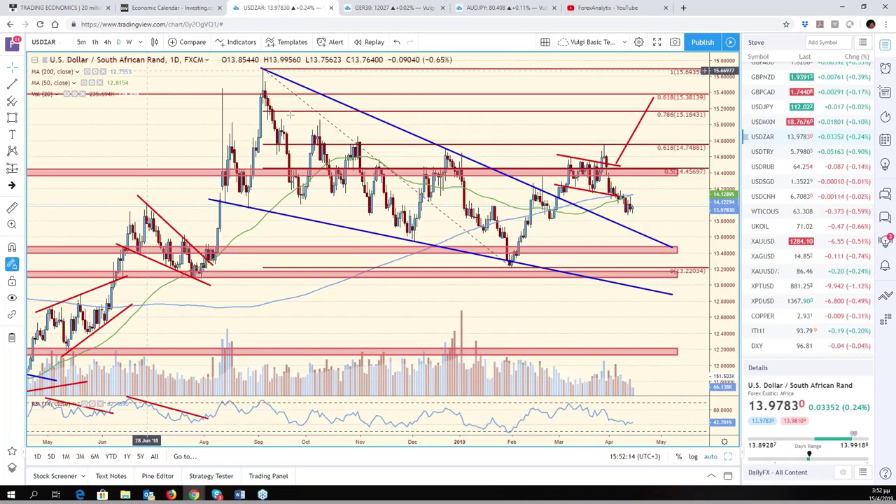
# Step: Delete the short red trend lines near 14.5 on the USD/ZAR chart
pyautogui.scroll(-5, 646, 212)
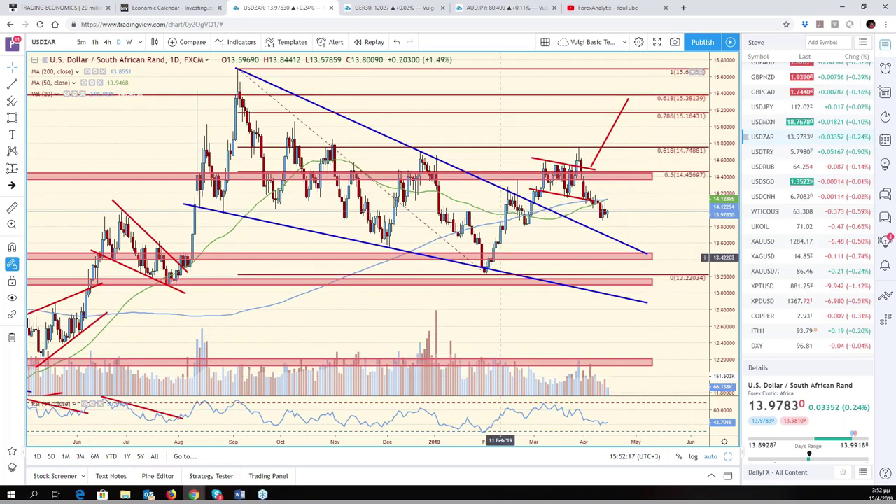
pyautogui.scroll(-3, 545, 306)
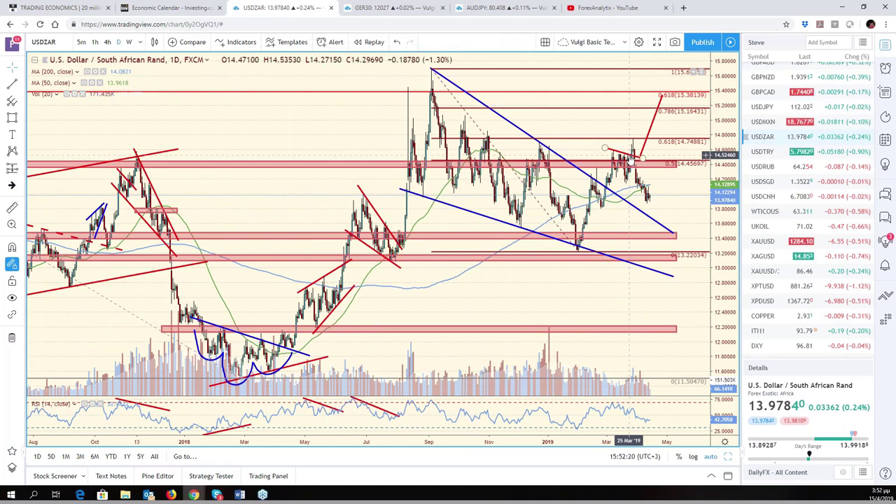
pyautogui.click(630, 152)
pyautogui.press('Delete')
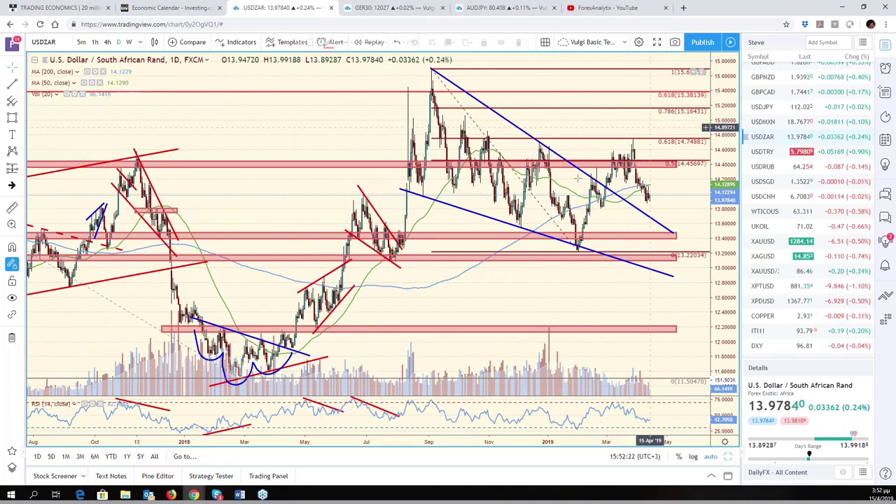
pyautogui.moveTo(583, 193); pyautogui.dragTo(558, 195)
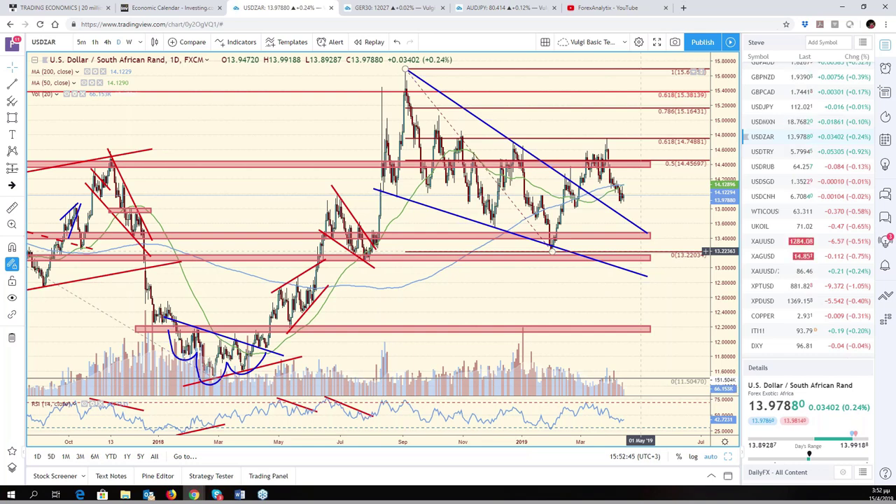
# Step: Open the USD/Russian Ruble (USDRUB) daily chart from the watchlist
pyautogui.scroll(3, 337, 245)
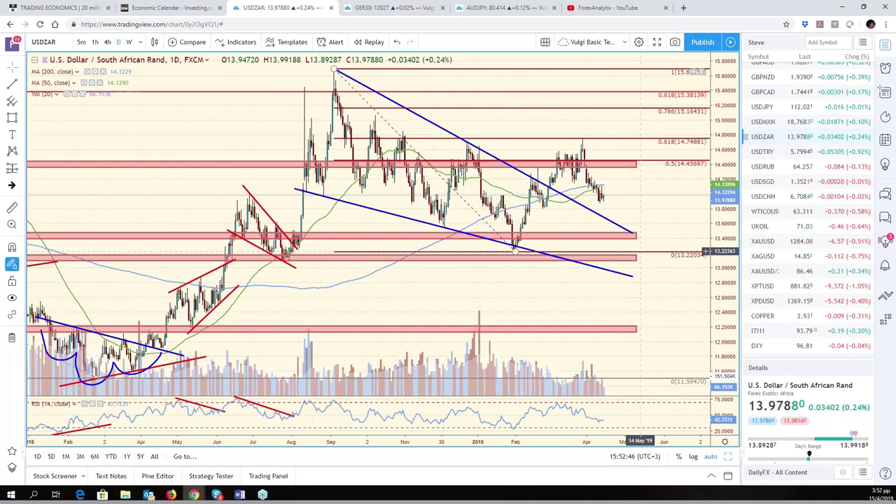
pyautogui.scroll(3, 640, 250)
pyautogui.scroll(-3, 641, 251)
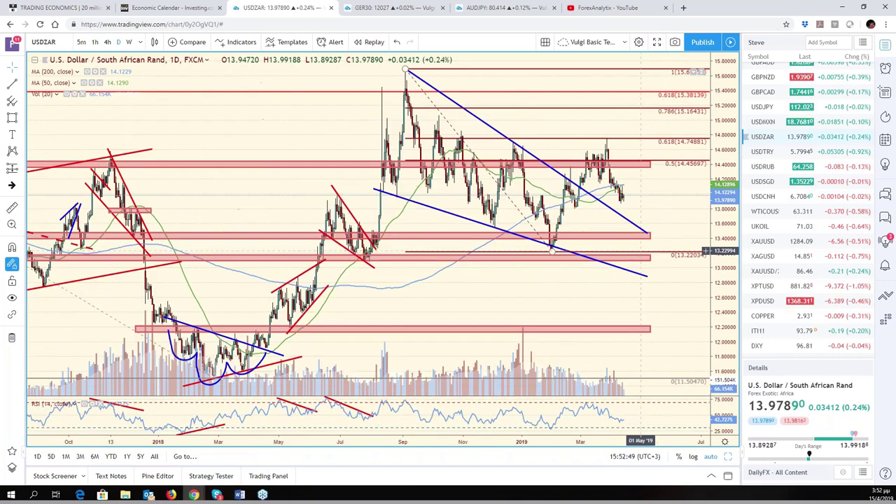
pyautogui.click(774, 168)
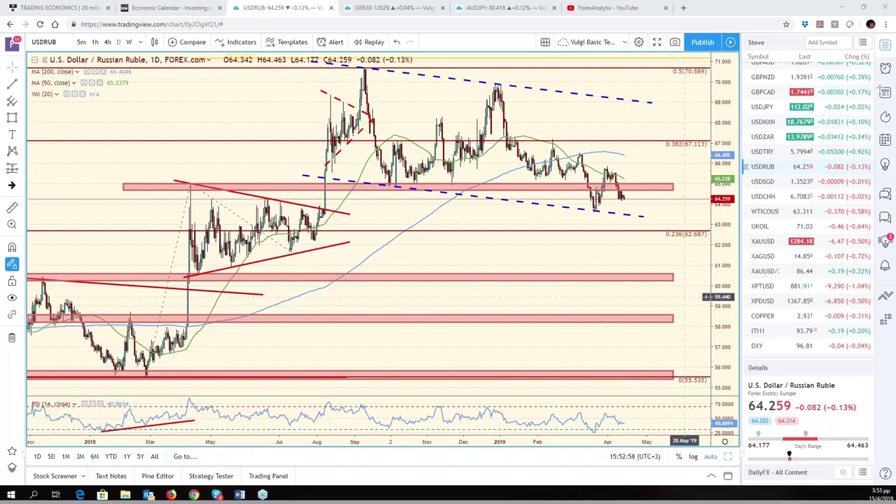
# Step: Jump USD/RUB to the latest bars and restore the six-chart daily grid
pyautogui.scroll(4, 673, 239)
pyautogui.click(729, 456)
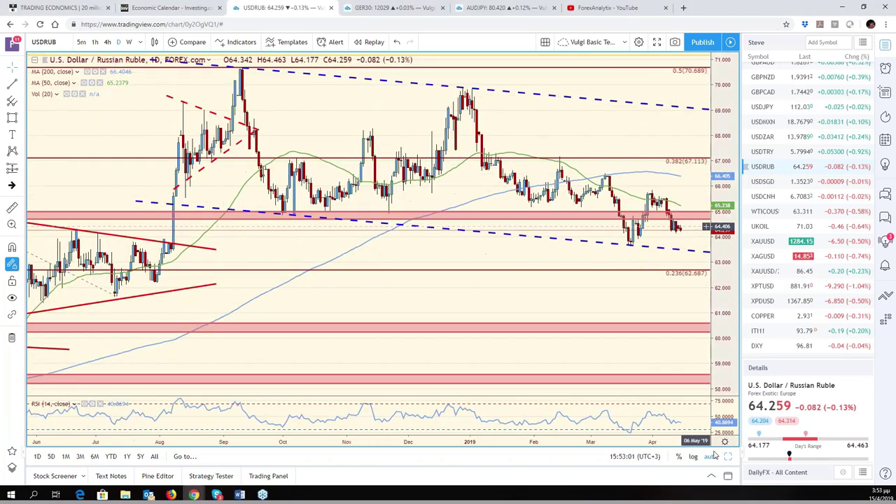
pyautogui.click(731, 456)
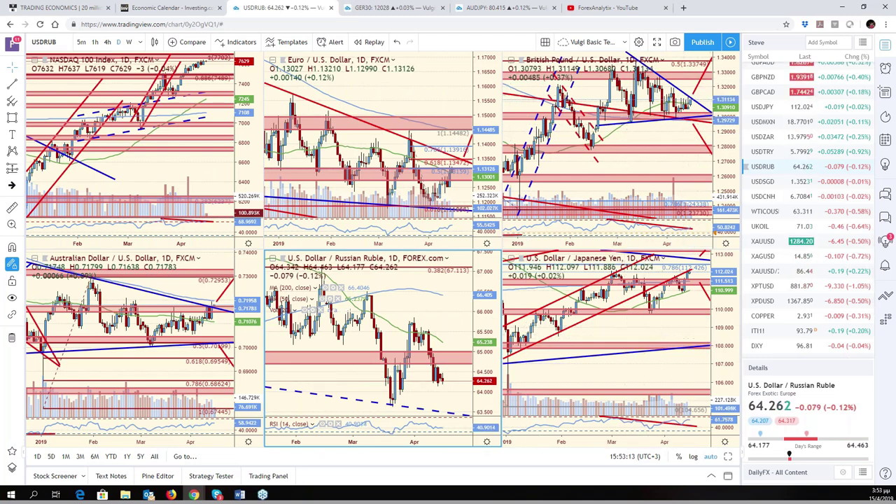
# Step: Open the AUD/JPY layout, fit its chart to the latest bars, and restore the six-chart grid
pyautogui.click(454, 100)
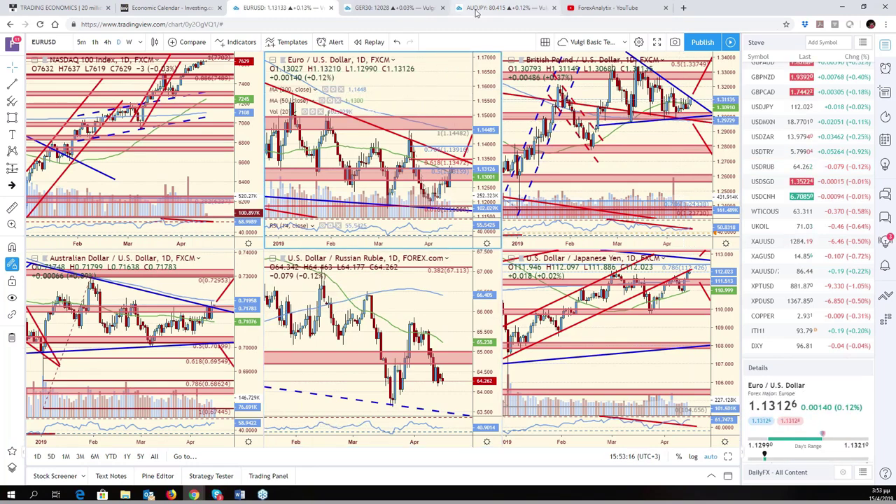
pyautogui.click(505, 8)
pyautogui.scroll(5, 538, 196)
pyautogui.scroll(5, 538, 143)
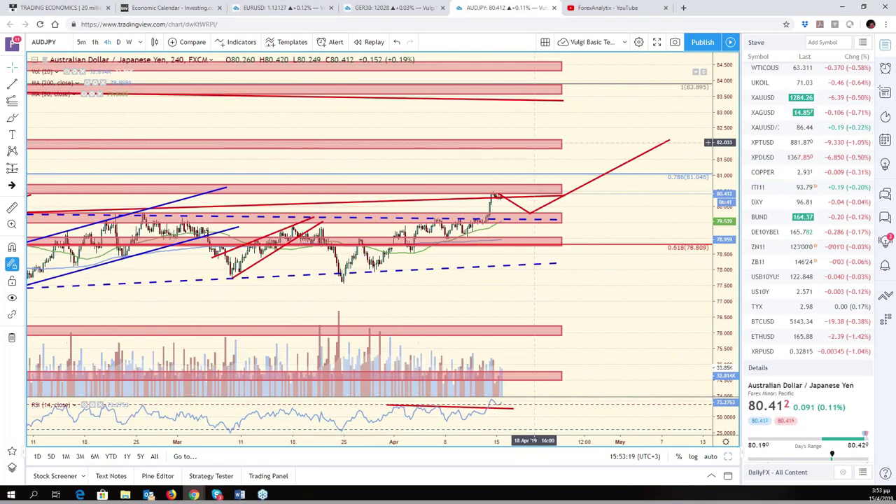
pyautogui.click(711, 457)
pyautogui.moveTo(591, 320); pyautogui.dragTo(620, 330)
pyautogui.click(730, 457)
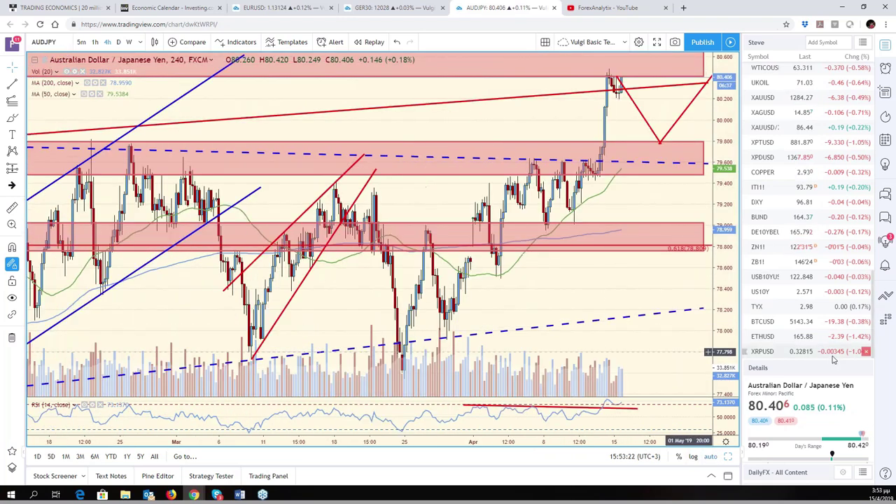
pyautogui.click(731, 458)
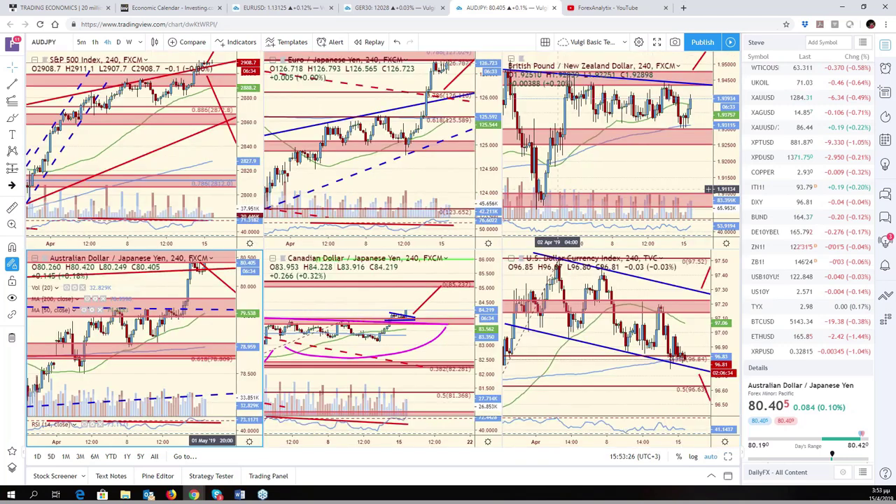
# Step: Replace the EUR/JPY pane's symbol with USDCHF
pyautogui.click(439, 172)
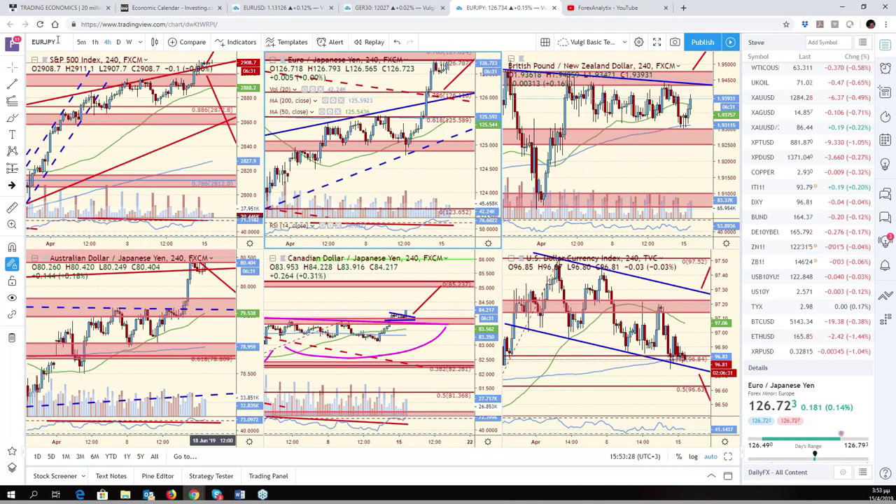
pyautogui.click(62, 44)
pyautogui.write('USDC')
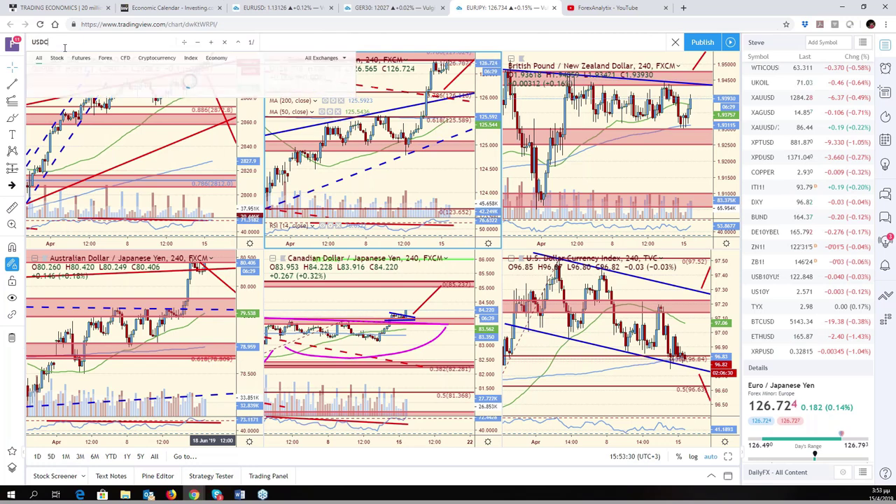
pyautogui.press('Return')
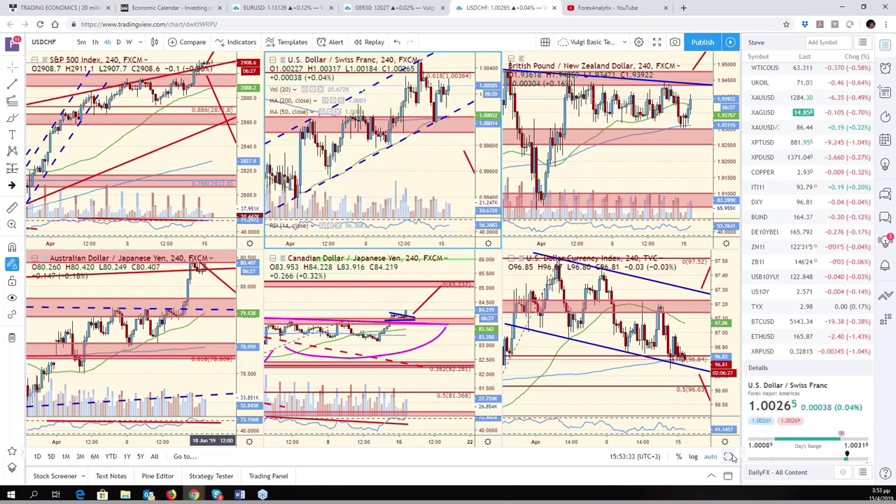
# Step: Maximize the USD/CHF chart and pan back to show earlier history
pyautogui.click(730, 457)
pyautogui.moveTo(686, 301); pyautogui.dragTo(600, 304)
pyautogui.scroll(-5, 621, 280)
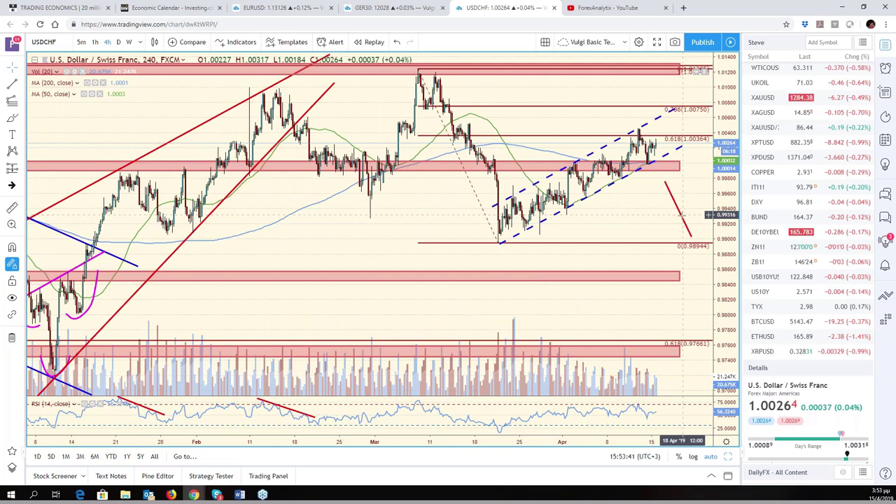
# Step: Move the red projected line on USD/CHF so it starts near 1.0000
pyautogui.click(685, 209)
pyautogui.moveTo(685, 209); pyautogui.dragTo(720, 245)
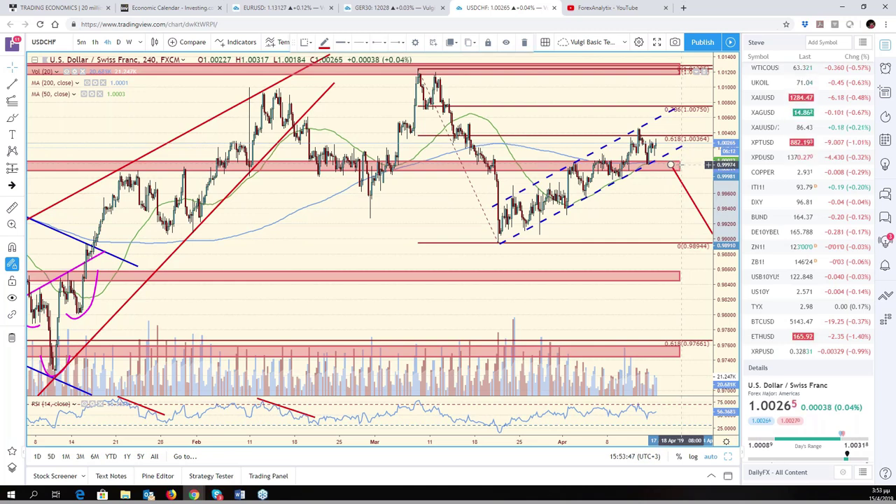
pyautogui.scroll(-3, 674, 228)
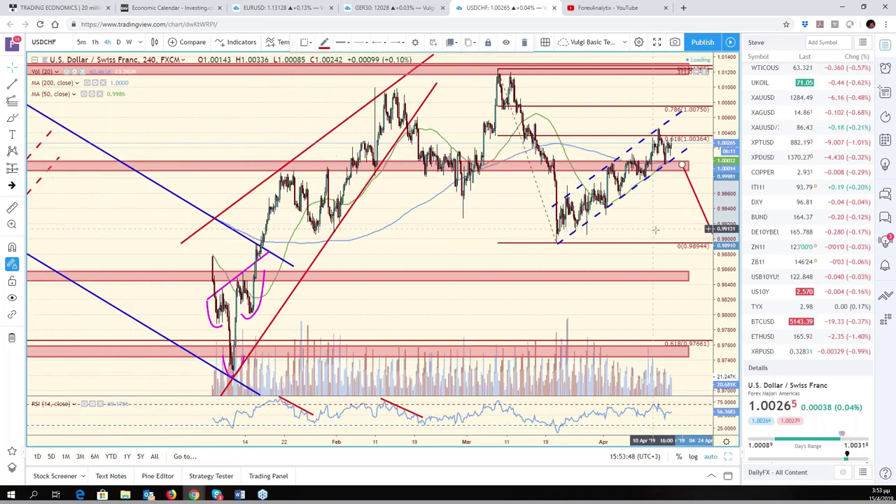
pyautogui.click(674, 227)
# Step: Zoom the USD/CHF chart and shift it to leave room after the last bar
pyautogui.scroll(3, 605, 287)
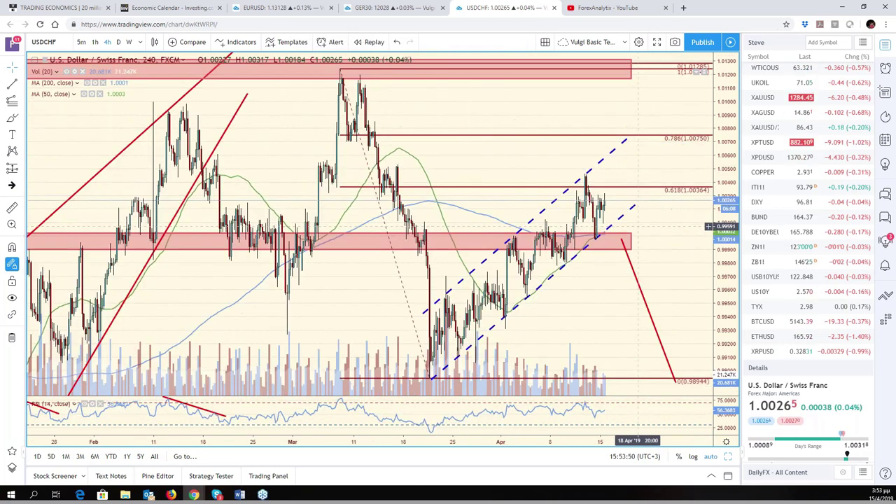
pyautogui.scroll(-4, 605, 288)
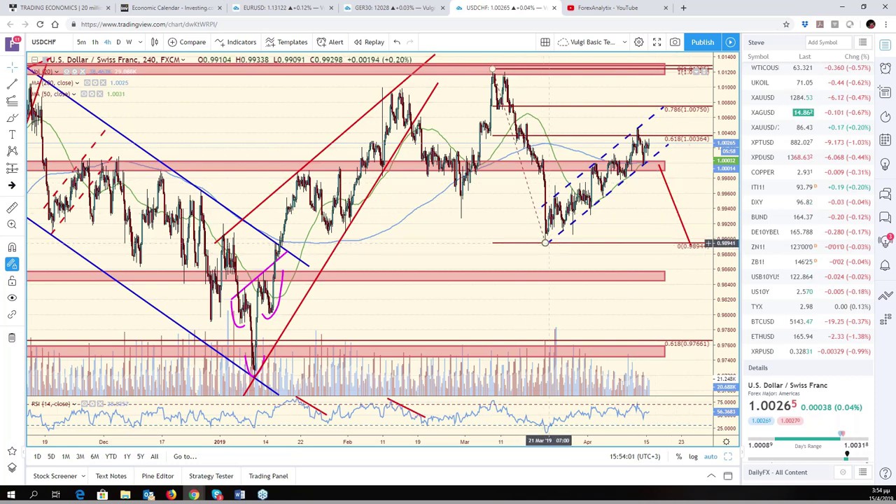
pyautogui.scroll(2, 604, 227)
pyautogui.scroll(3, 604, 226)
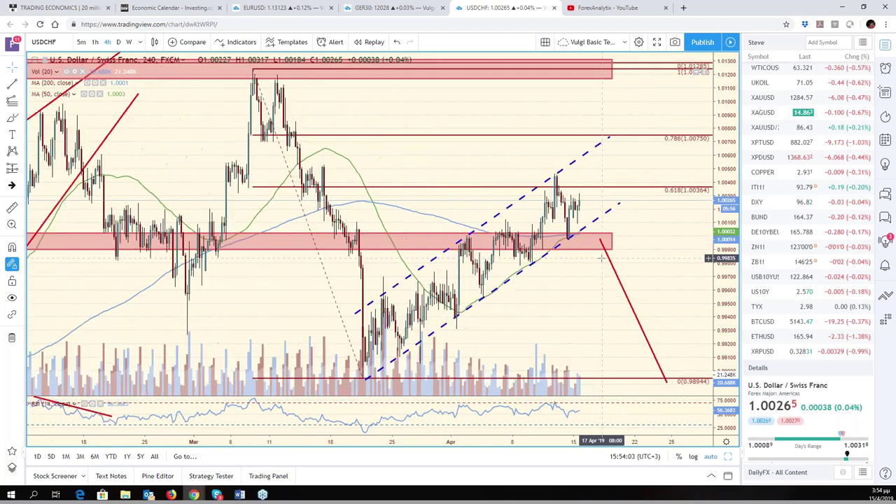
pyautogui.scroll(-5, 599, 263)
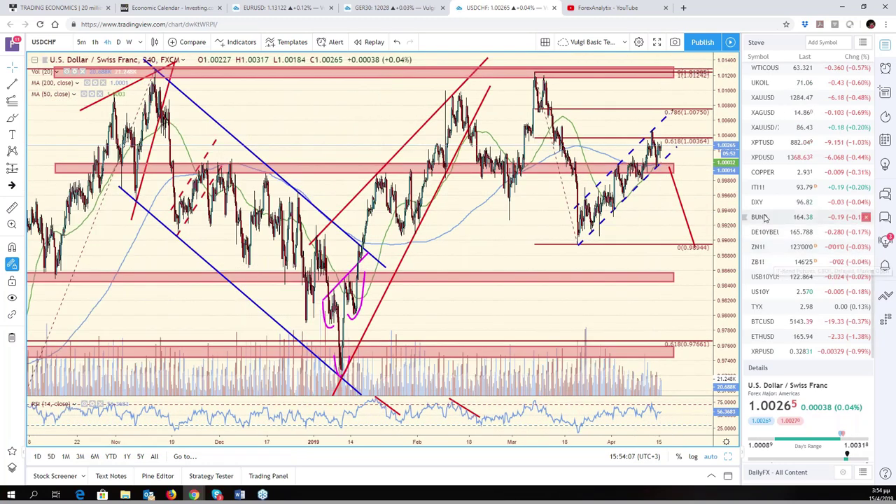
pyautogui.scroll(2, 780, 239)
pyautogui.scroll(1, 780, 239)
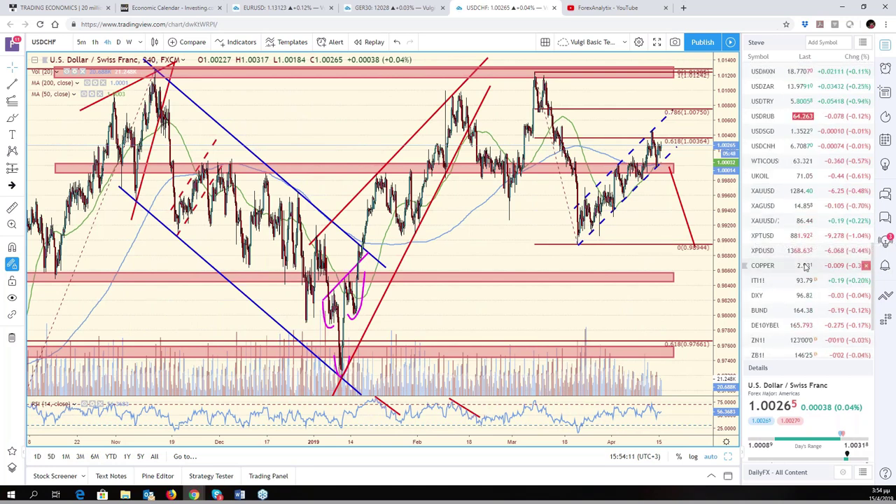
pyautogui.scroll(2, 805, 265)
pyautogui.scroll(1, 805, 265)
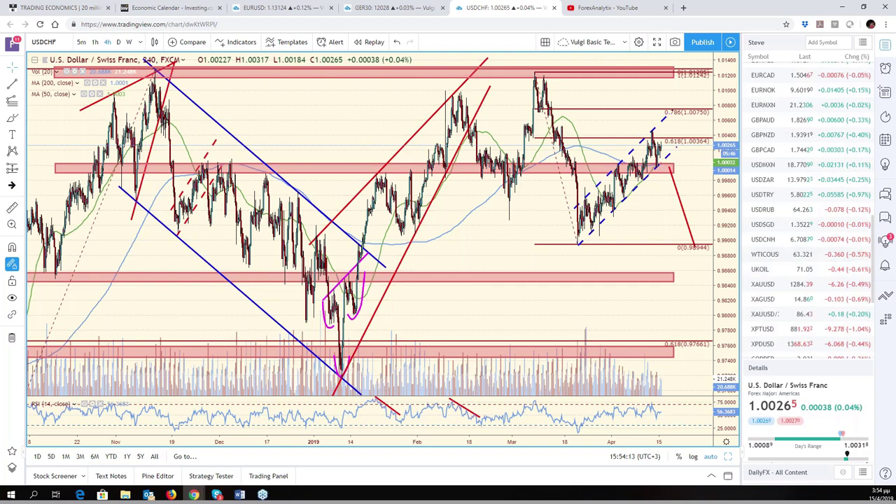
pyautogui.scroll(2, 633, 246)
pyautogui.scroll(4, 633, 246)
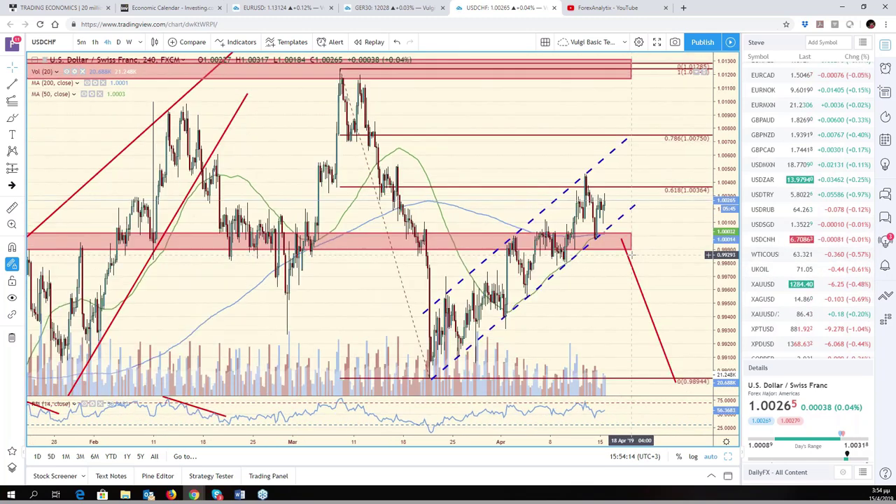
pyautogui.moveTo(574, 304); pyautogui.dragTo(690, 329)
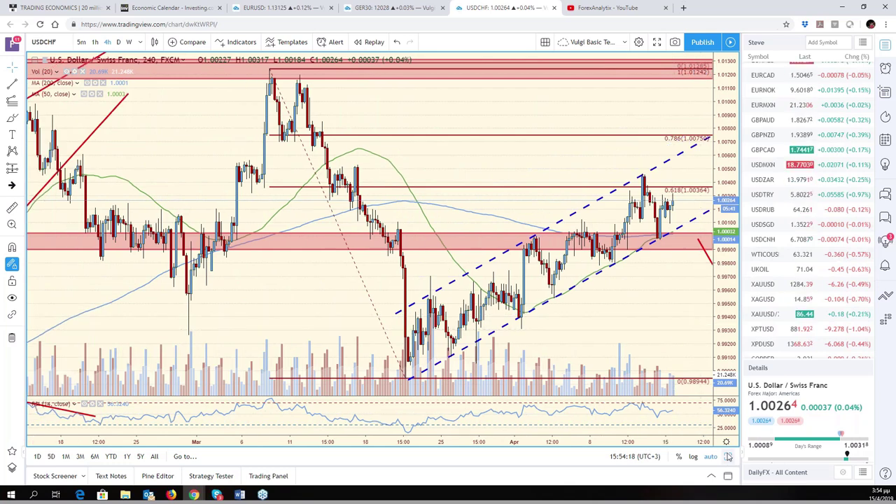
# Step: Back in the six-chart grid, switch the bottom-middle CAD/JPY chart to USDNOK
pyautogui.click(728, 457)
pyautogui.click(456, 349)
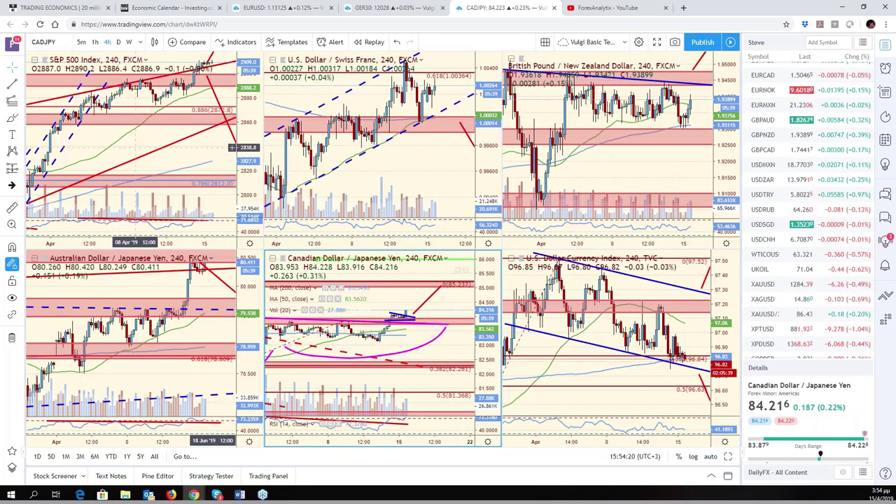
pyautogui.click(59, 42)
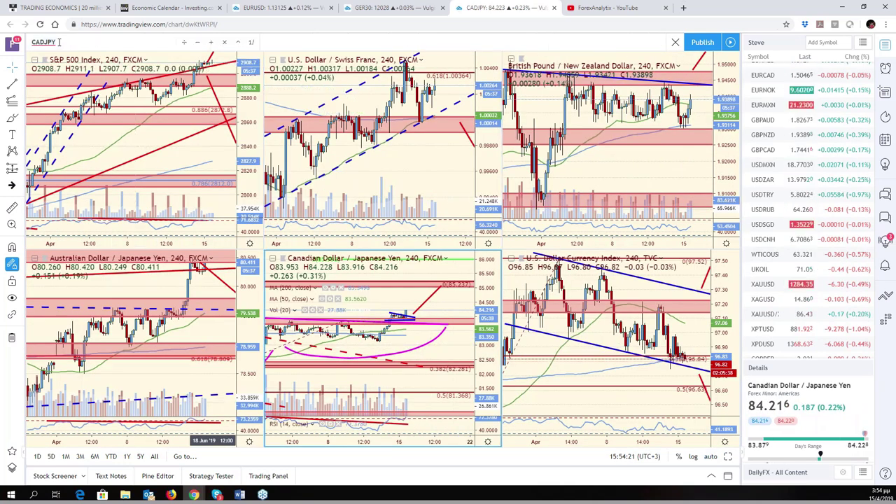
pyautogui.write('USDNOK')
pyautogui.press('Return')
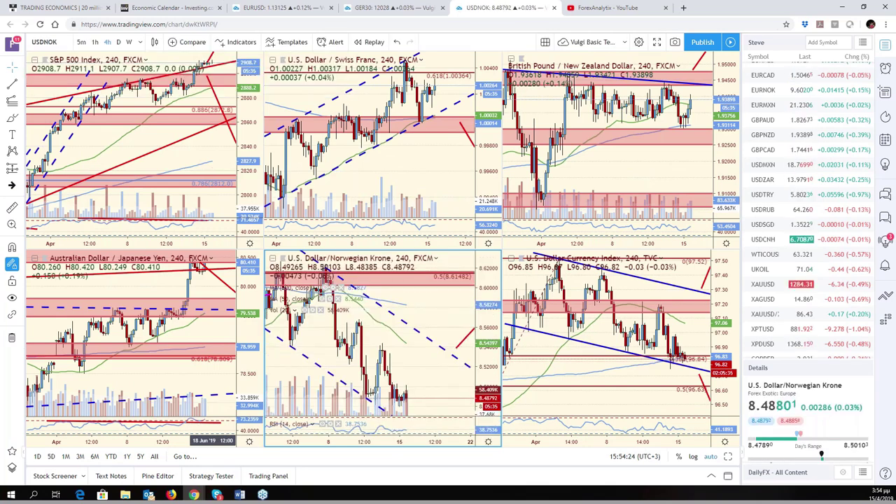
# Step: Maximize the USDNOK chart with Alt+Enter and zoom to review price near the 8.44 support zone
pyautogui.hotkey('alt', 'Return')
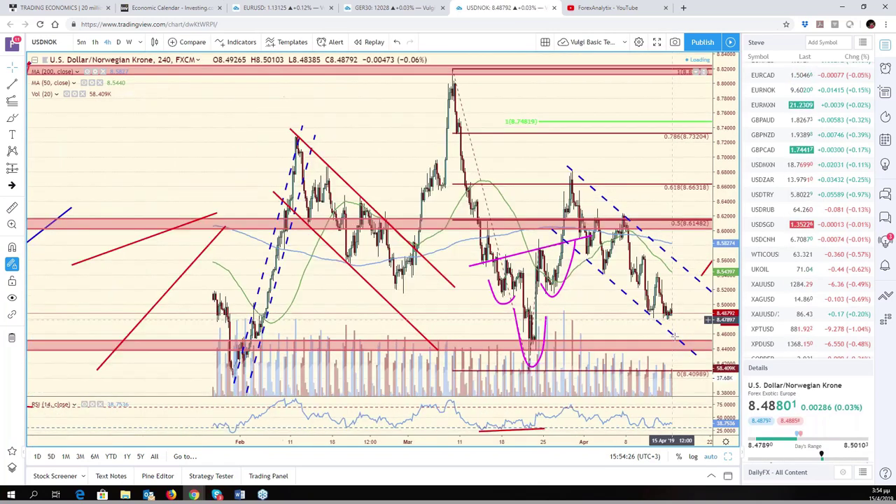
pyautogui.scroll(-3, 674, 337)
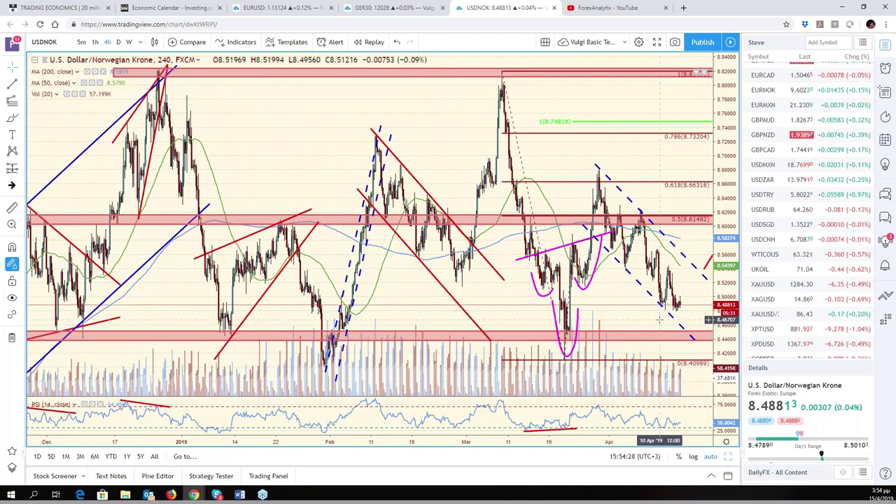
pyautogui.scroll(-4, 659, 320)
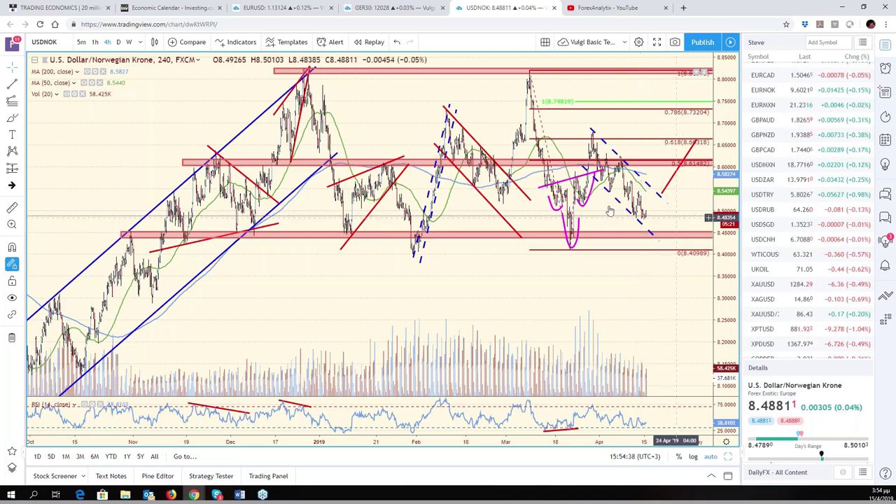
pyautogui.scroll(2, 667, 275)
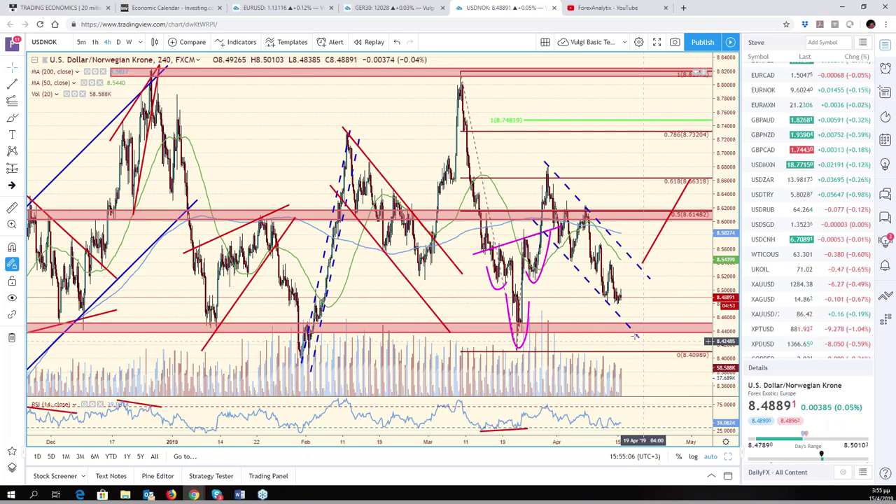
pyautogui.scroll(-3, 829, 275)
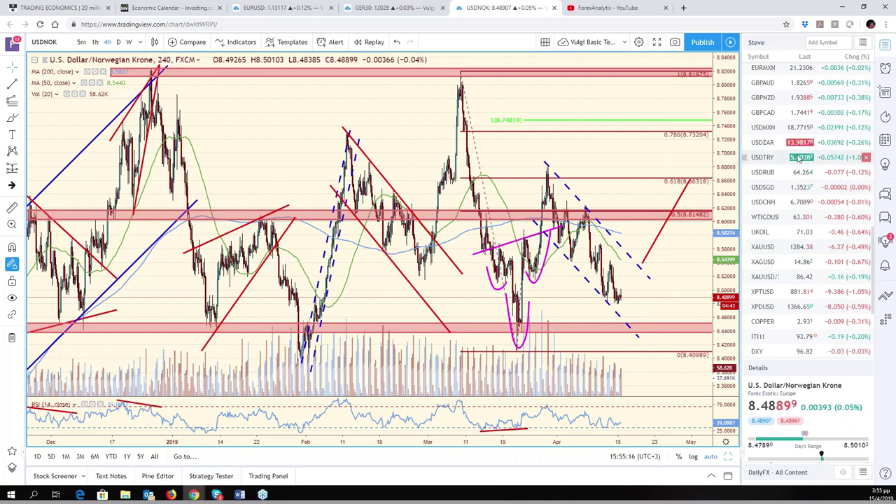
pyautogui.scroll(3, 788, 172)
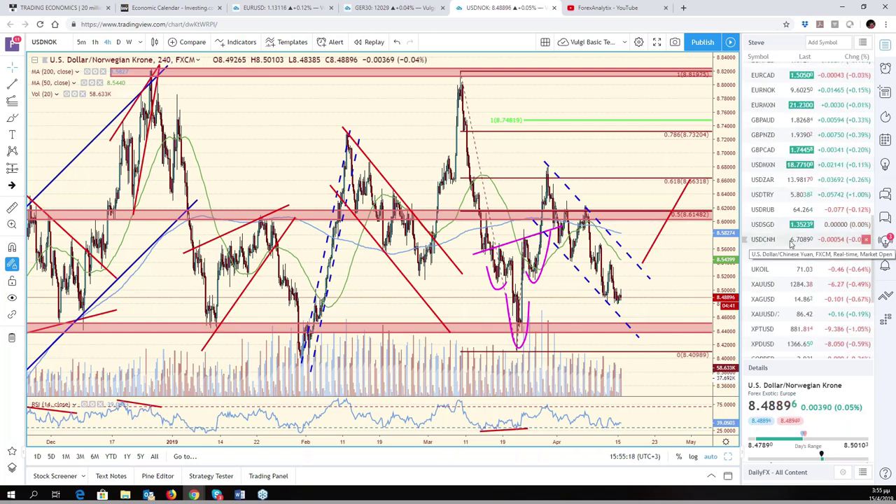
pyautogui.scroll(2, 791, 238)
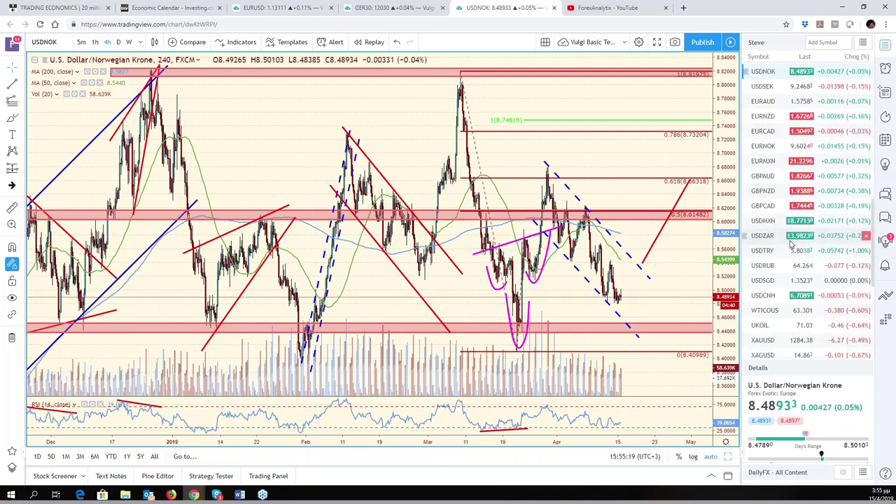
# Step: Open USDSEK from the watchlist and delete the red line rising from the March low
pyautogui.click(763, 86)
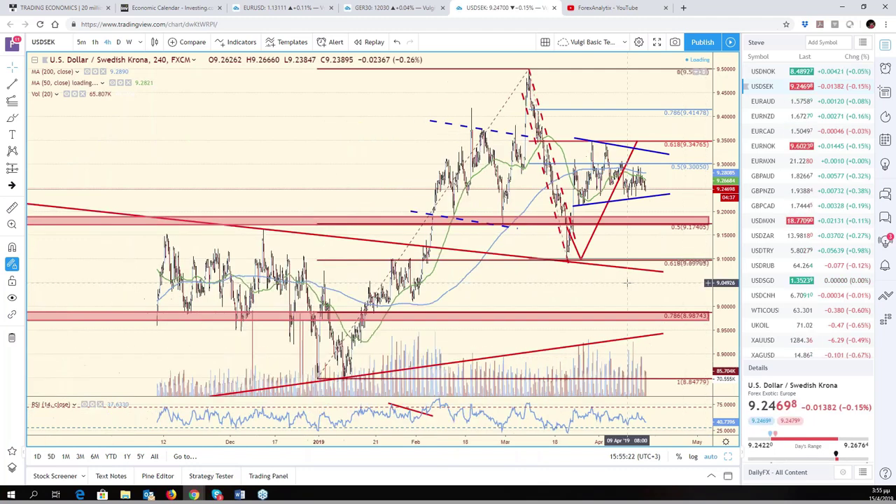
pyautogui.scroll(-3, 519, 233)
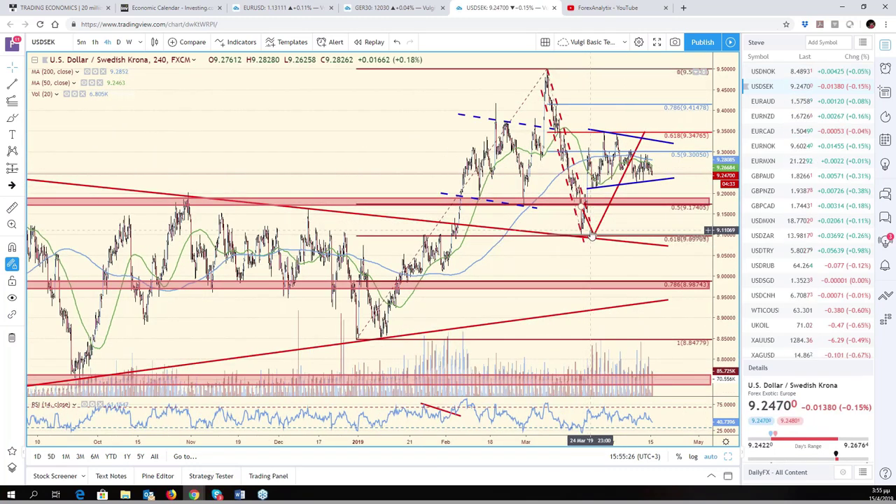
pyautogui.click(606, 216)
pyautogui.press('Delete')
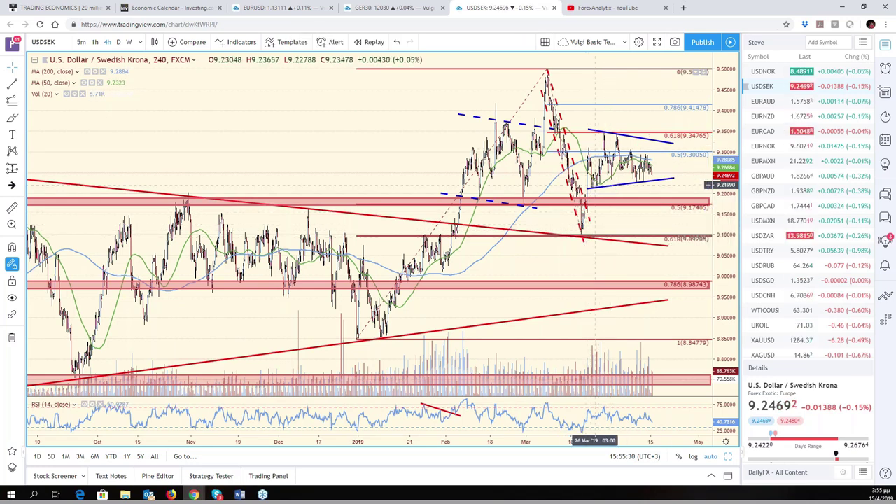
# Step: Draw a red projected rise from above the triangle toward 9.47 and nudge it slightly right
pyautogui.scroll(2, 608, 181)
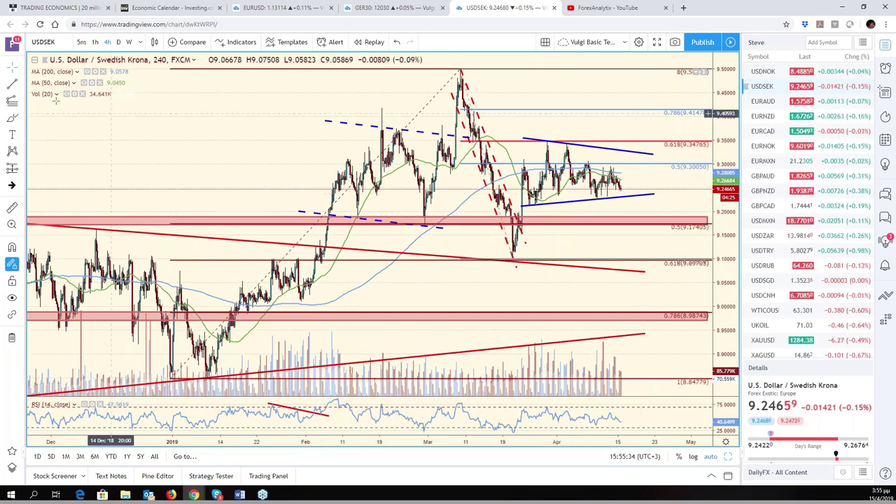
pyautogui.click(628, 146)
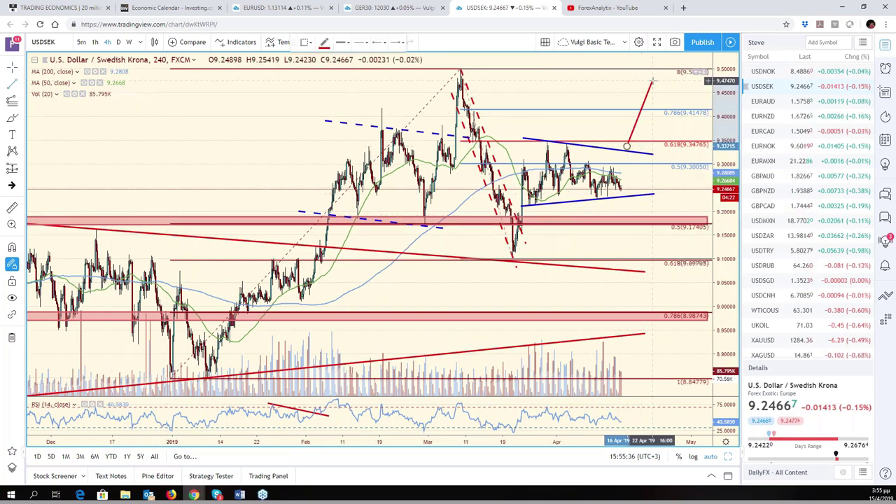
pyautogui.click(660, 80)
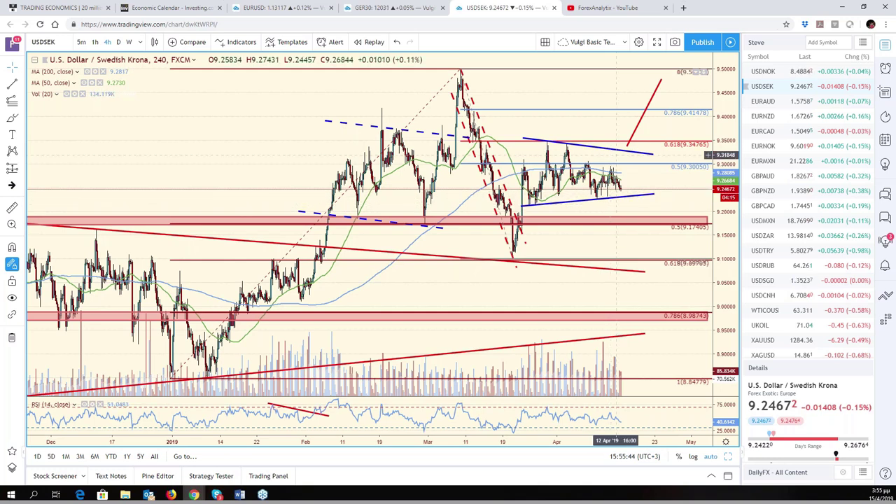
pyautogui.click(636, 133)
pyautogui.moveTo(635, 133); pyautogui.dragTo(639, 132)
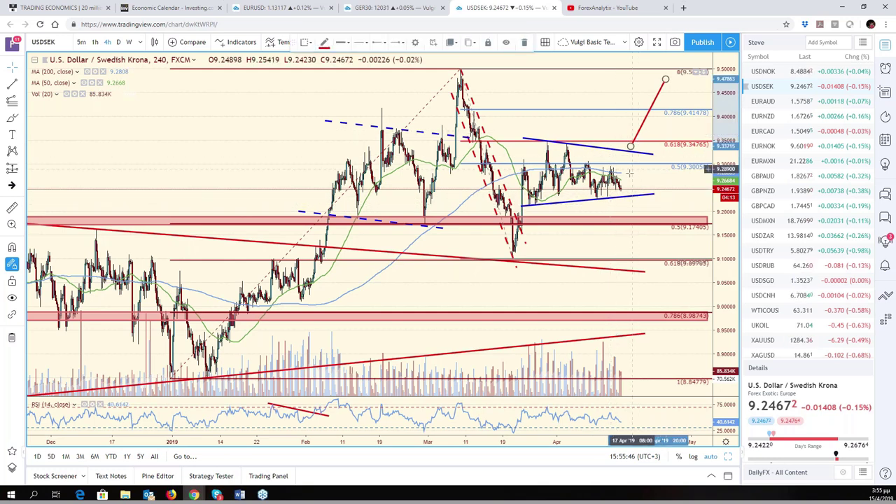
pyautogui.scroll(-5, 620, 203)
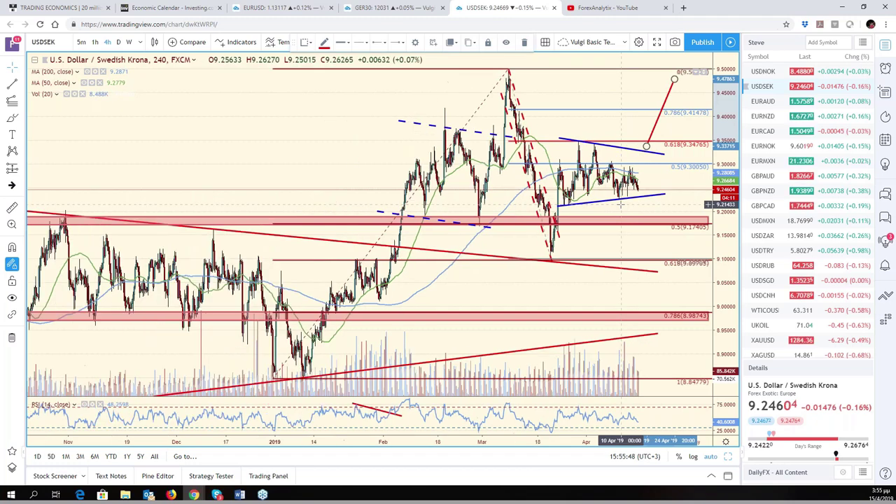
pyautogui.scroll(-2, 620, 204)
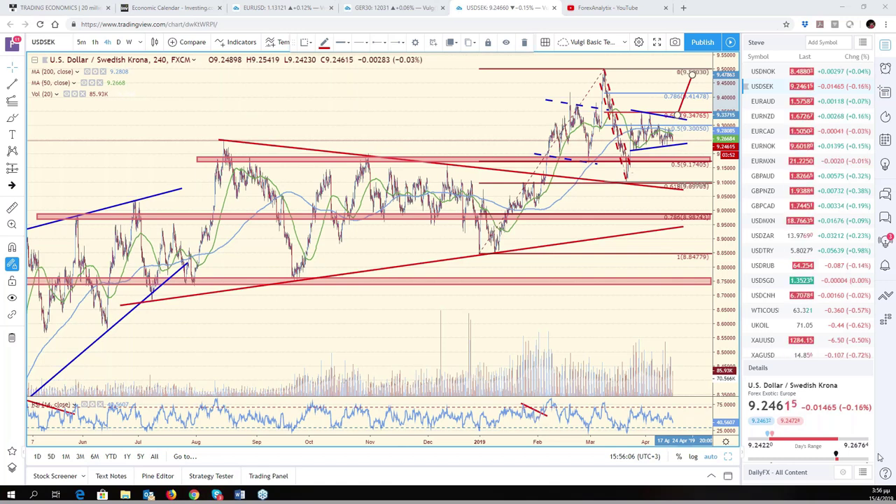
pyautogui.scroll(2, 609, 305)
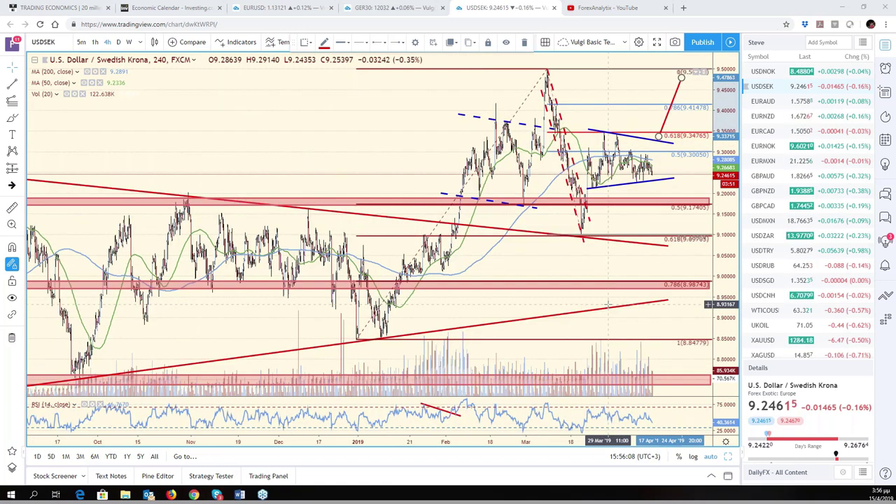
pyautogui.click(50, 42)
# Step: Load XPTUSD, then replace the USD/RUB pane in the EURUSD layout with XPTUSD
pyautogui.write('XP')
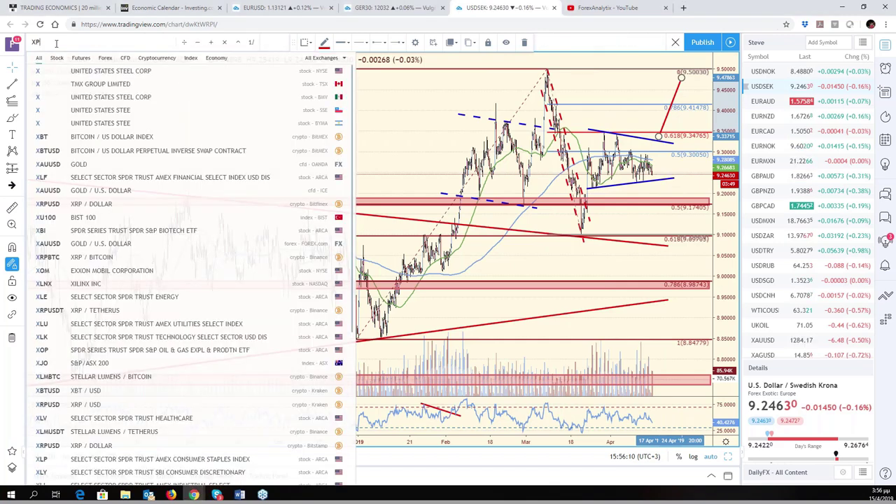
pyautogui.write('TUSD')
pyautogui.press('Return')
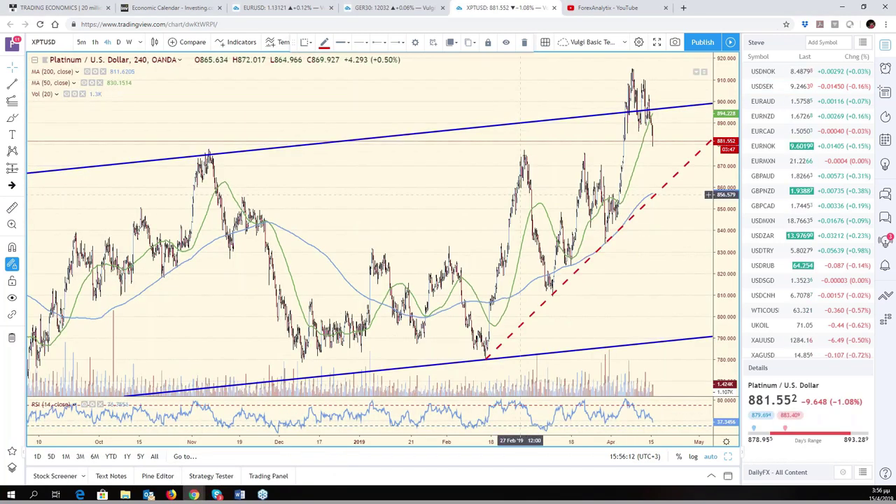
pyautogui.click(287, 9)
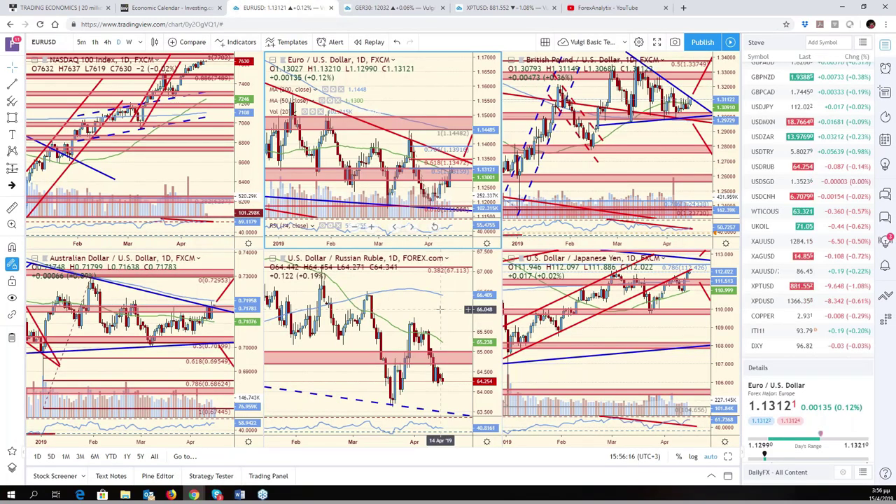
pyautogui.click(440, 308)
pyautogui.click(63, 43)
pyautogui.write('XPTUSD')
pyautogui.press('Return')
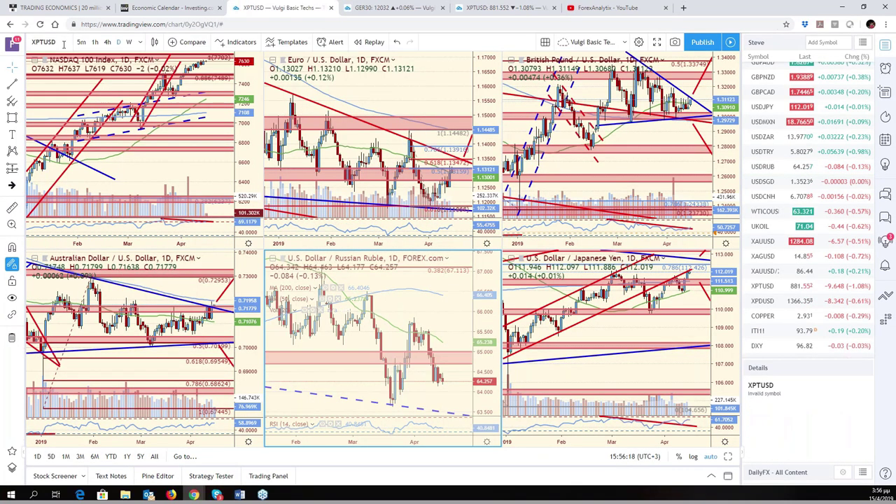
# Step: Maximize the Platinum chart, zoom out, select the blue level near 874, then restore the grid
pyautogui.hotkey('alt', 'Return')
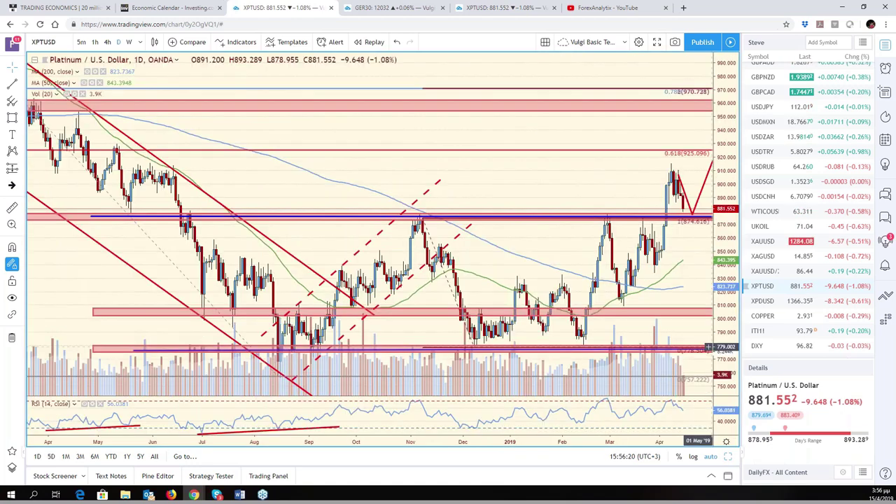
pyautogui.scroll(-6, 710, 346)
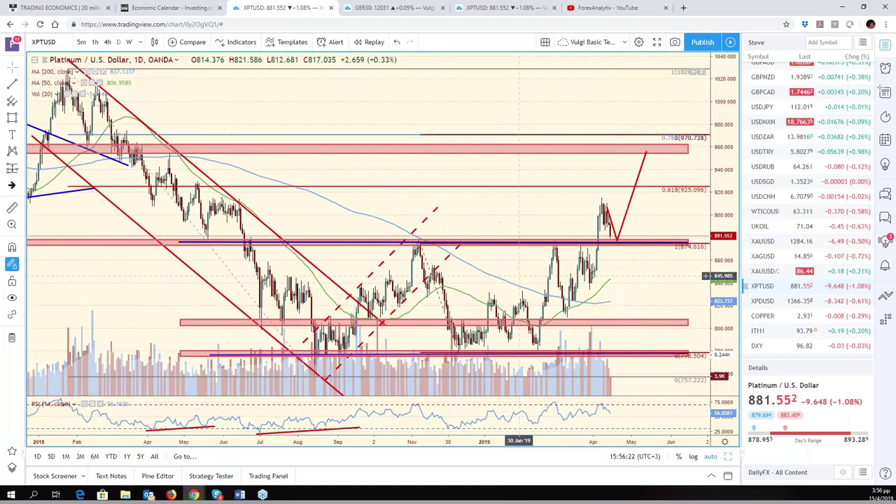
pyautogui.click(650, 245)
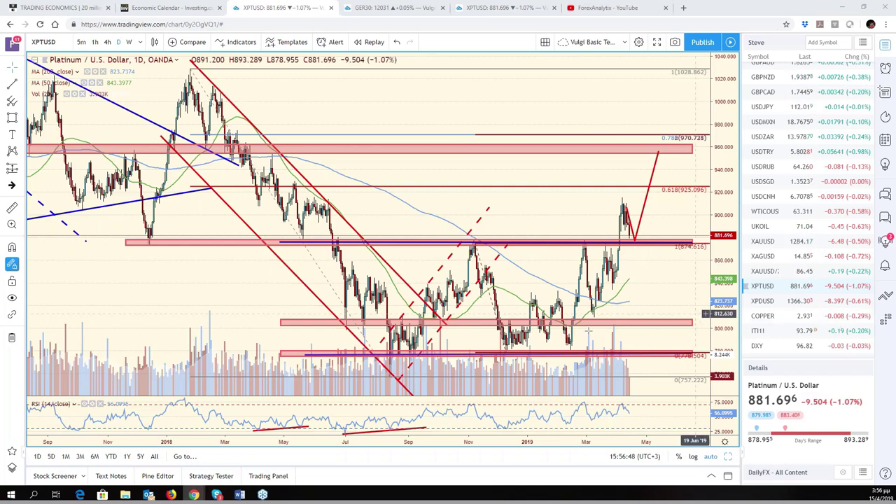
pyautogui.click(729, 456)
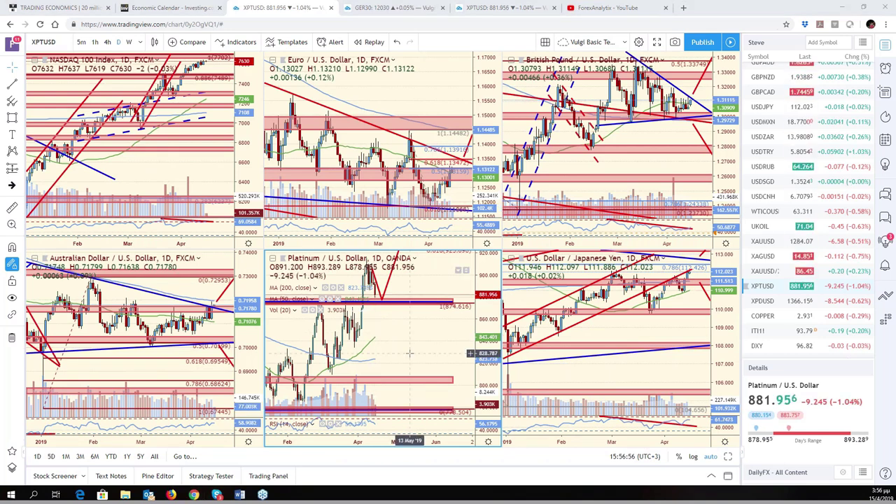
# Step: Activate the EUR/USD and NASDAQ 100 panes, then switch to the 4-hour Platinum chart tab
pyautogui.scroll(2, 389, 363)
pyautogui.scroll(-3, 389, 363)
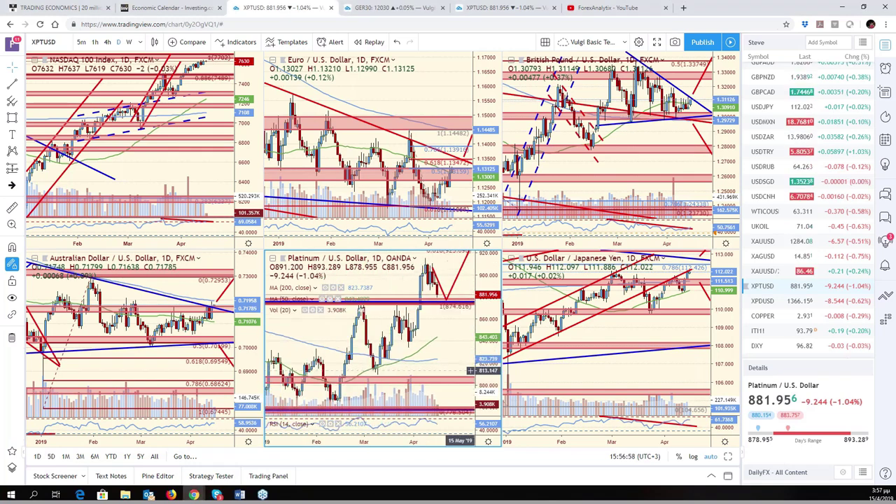
pyautogui.click(411, 139)
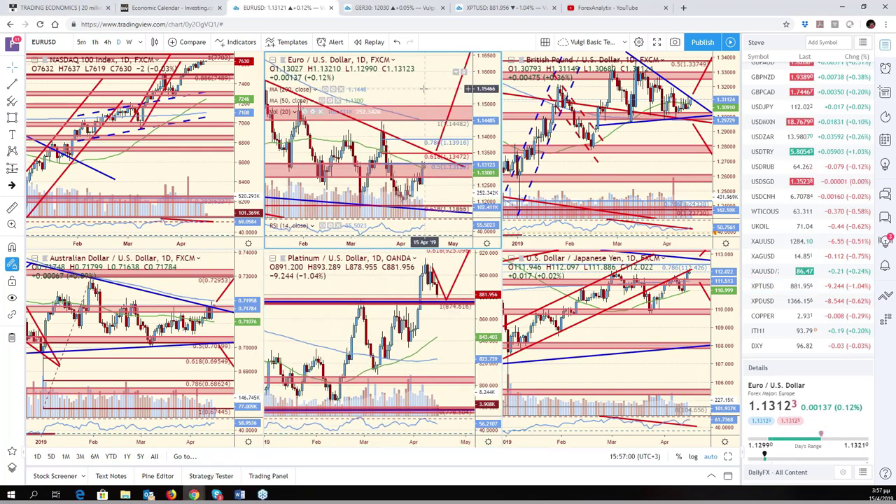
pyautogui.moveTo(411, 139); pyautogui.dragTo(431, 140)
pyautogui.scroll(-3, 813, 289)
pyautogui.scroll(-2, 814, 289)
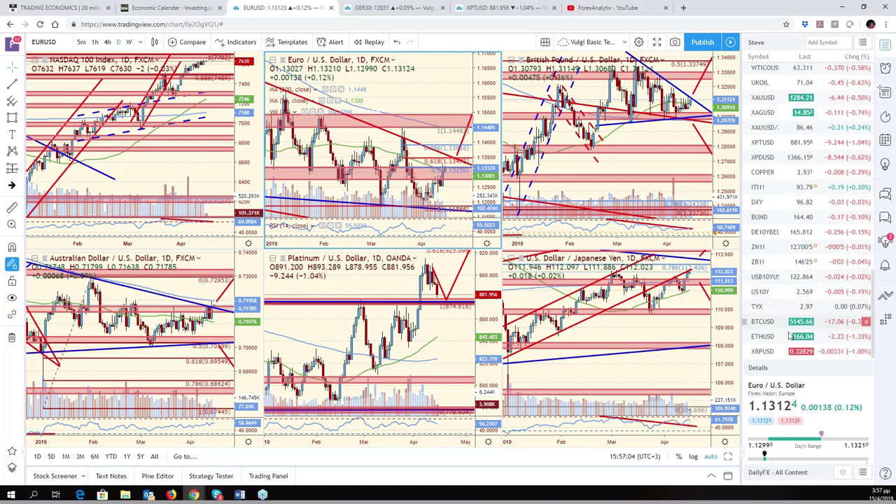
pyautogui.scroll(1, 797, 271)
pyautogui.scroll(3, 796, 272)
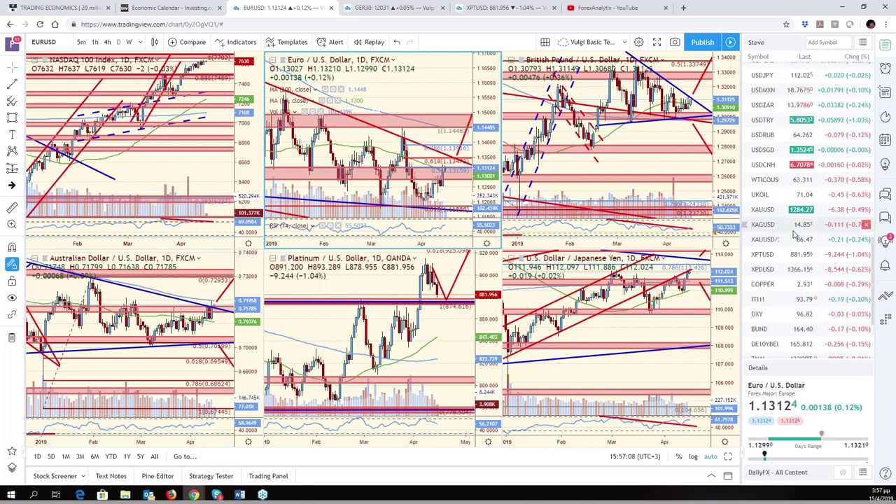
pyautogui.scroll(2, 801, 249)
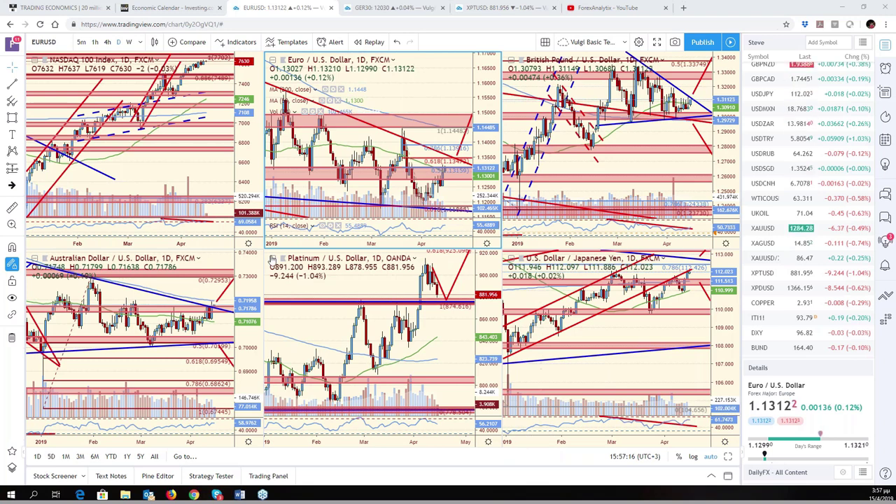
pyautogui.click(229, 194)
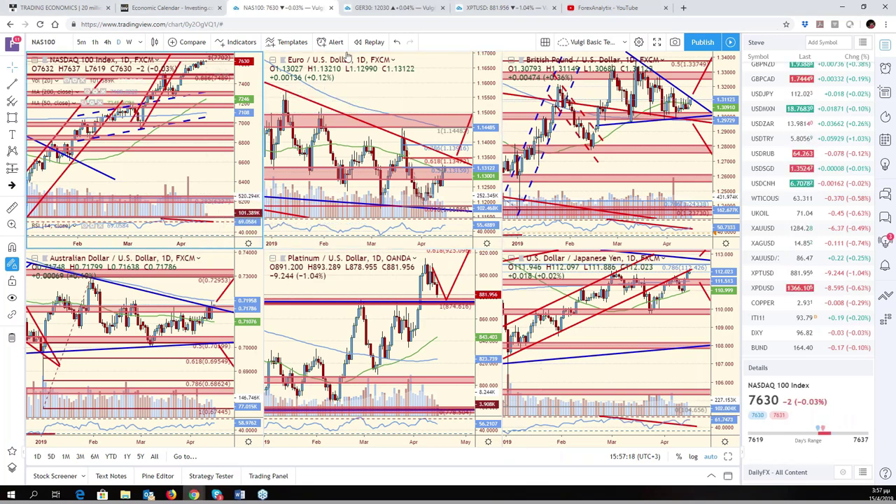
pyautogui.hotkey('ctrl', '5')
# Step: Load GER30 from the watchlist and expand the DAX pane to full size
pyautogui.scroll(3, 500, 168)
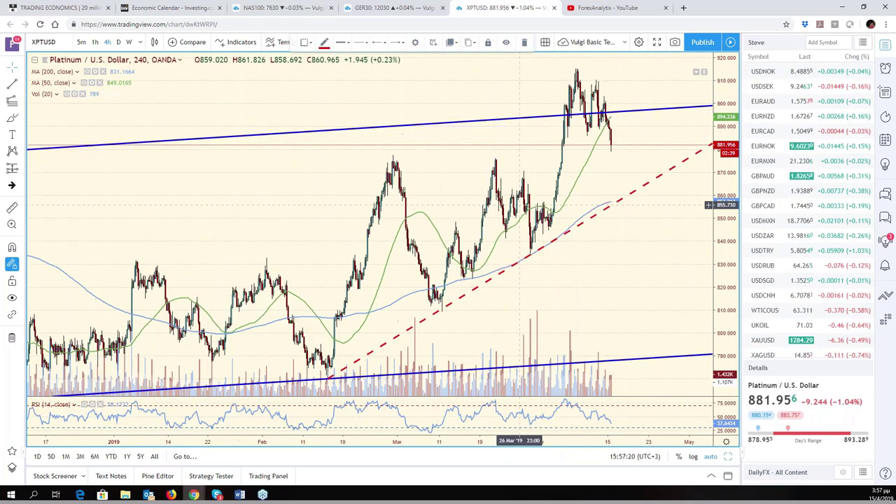
pyautogui.scroll(5, 783, 148)
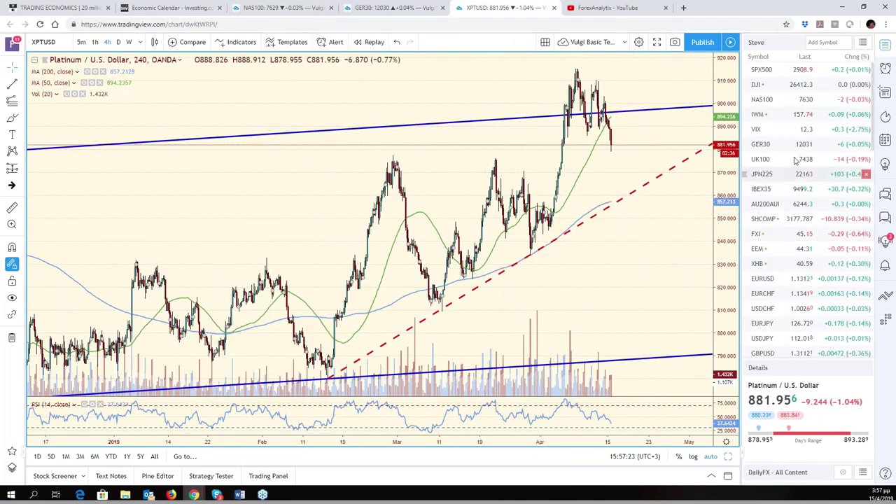
pyautogui.click(783, 148)
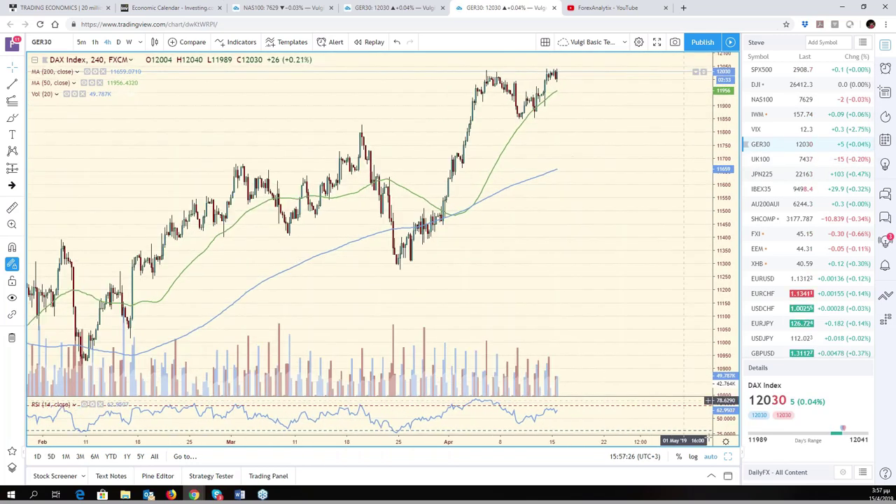
pyautogui.hotkey('alt', 'Return')
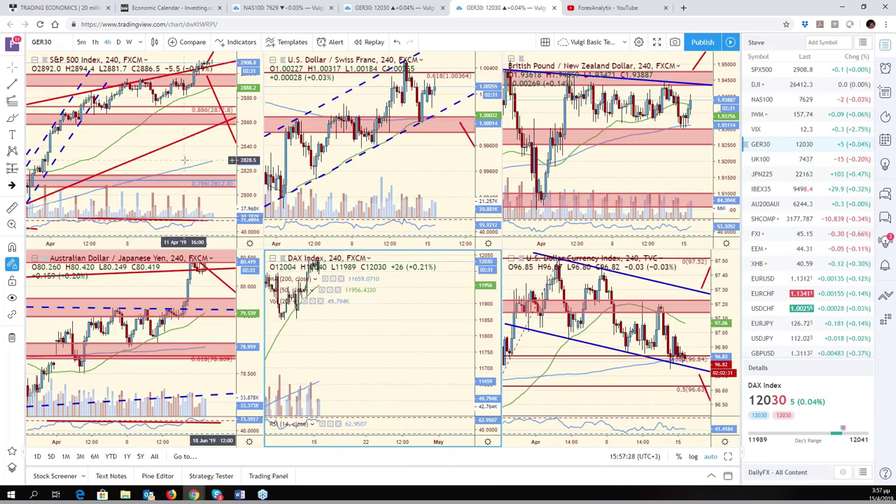
pyautogui.click(308, 347)
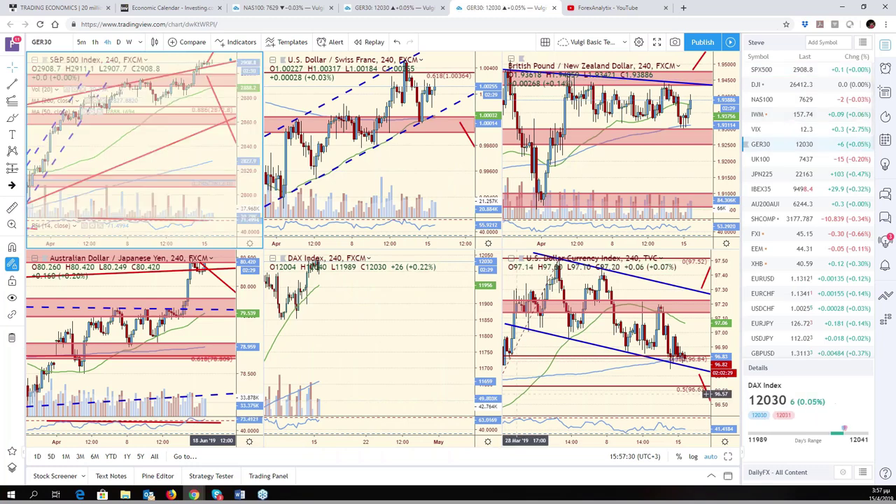
pyautogui.hotkey('alt', 'Return')
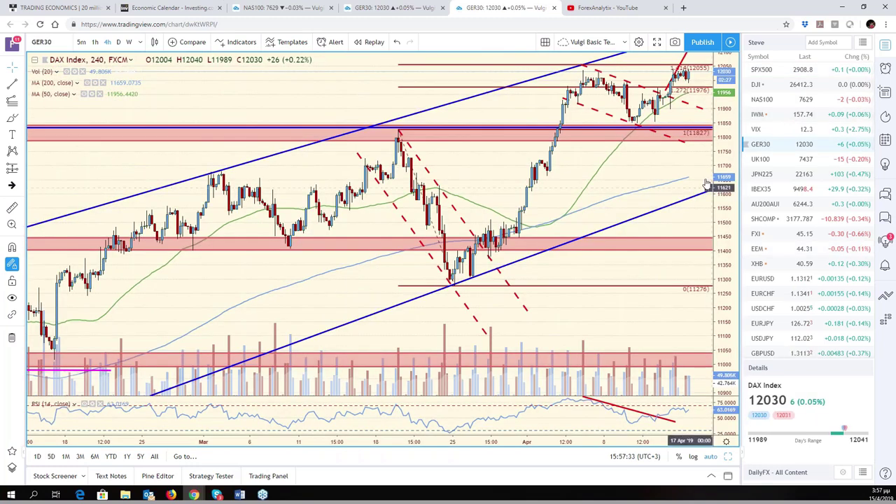
# Step: Squeeze the DAX price scale to show the 1.618 level, then switch to the S&P 500
pyautogui.hscroll(2, 706, 164)
pyautogui.moveTo(707, 165); pyautogui.dragTo(709, 258)
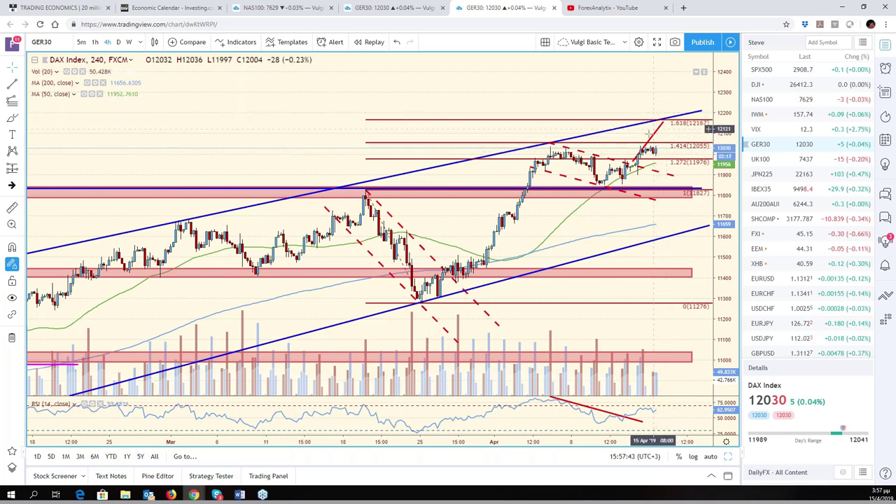
pyautogui.scroll(-3, 651, 288)
pyautogui.scroll(-4, 651, 288)
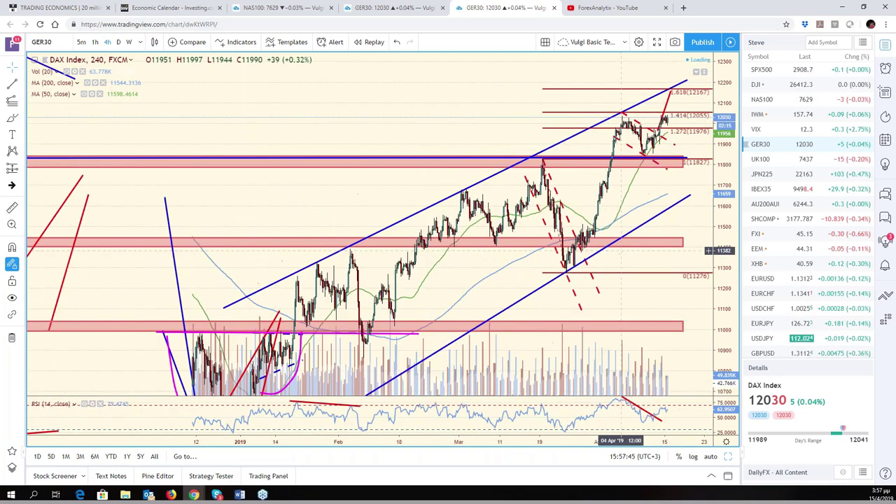
pyautogui.scroll(6, 709, 266)
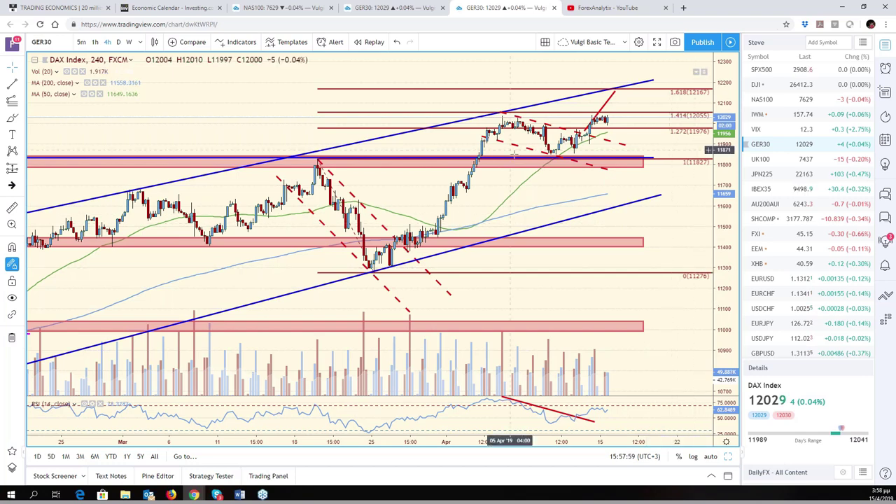
pyautogui.press('Up')
pyautogui.press('Up')
pyautogui.press('Up')
pyautogui.press('Up')
pyautogui.press('Up')
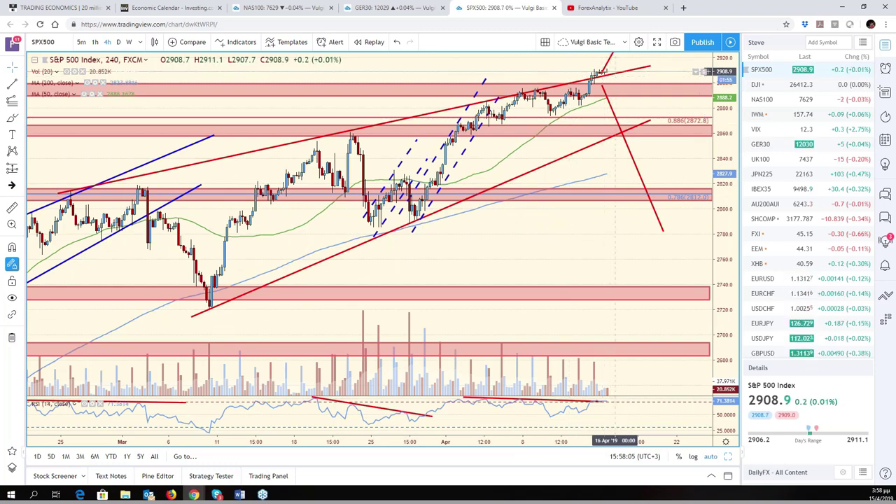
pyautogui.click(609, 137)
pyautogui.scroll(-2, 651, 138)
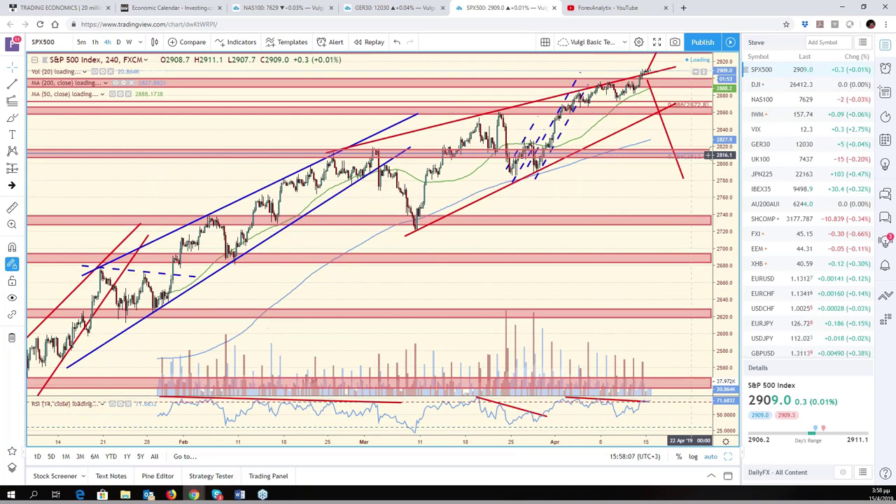
pyautogui.scroll(2, 690, 140)
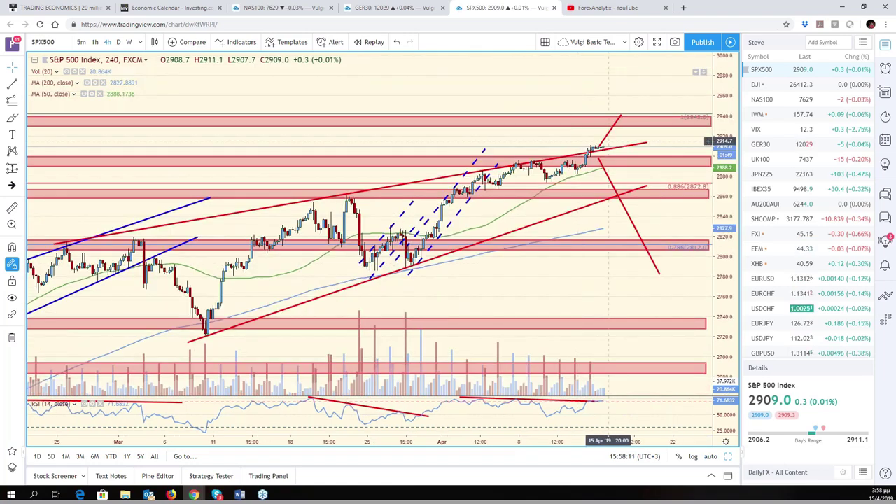
pyautogui.scroll(-2, 606, 149)
pyautogui.scroll(4, 606, 149)
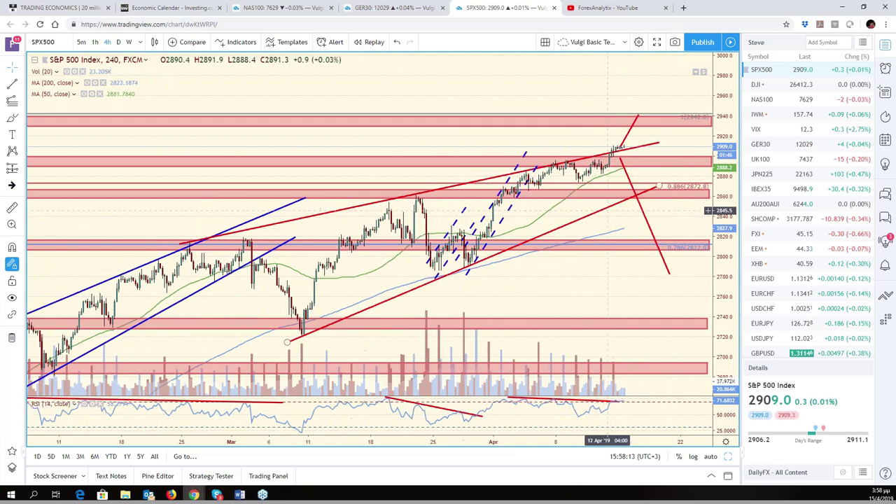
pyautogui.scroll(1, 608, 210)
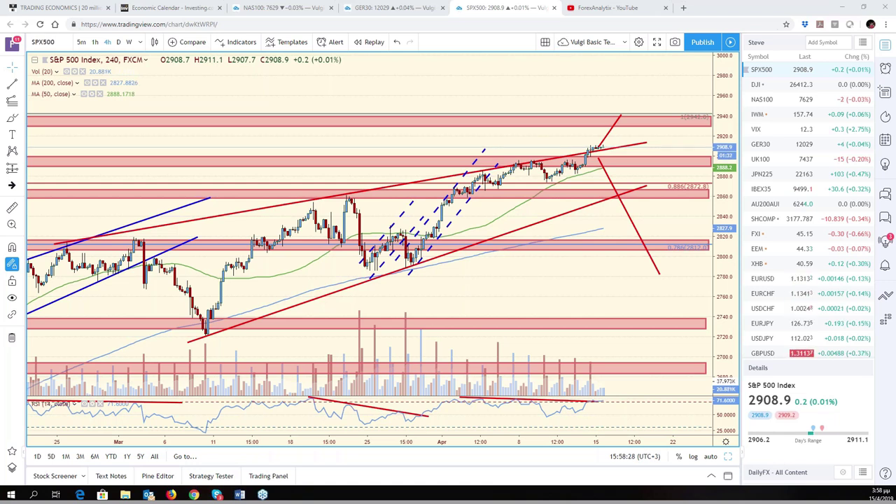
# Step: In the NAS100 layout, replace the Platinum pane's symbol with USDTRY
pyautogui.click(728, 457)
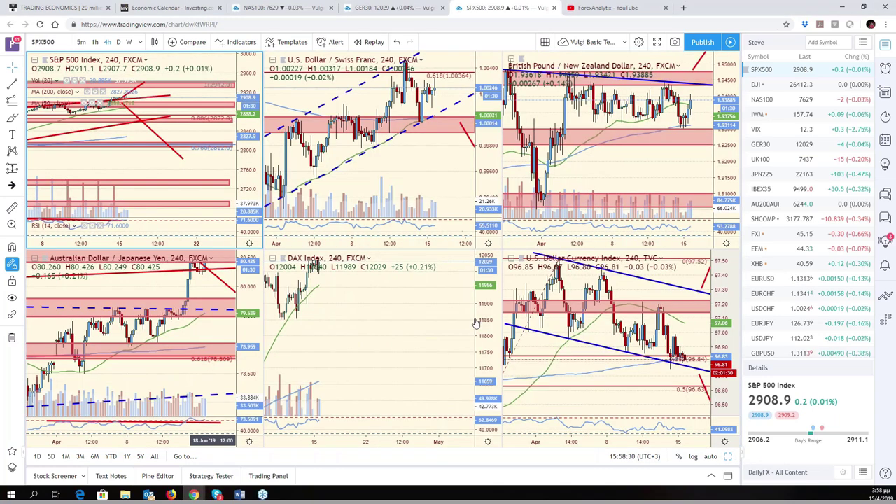
pyautogui.click(387, 317)
pyautogui.click(299, 10)
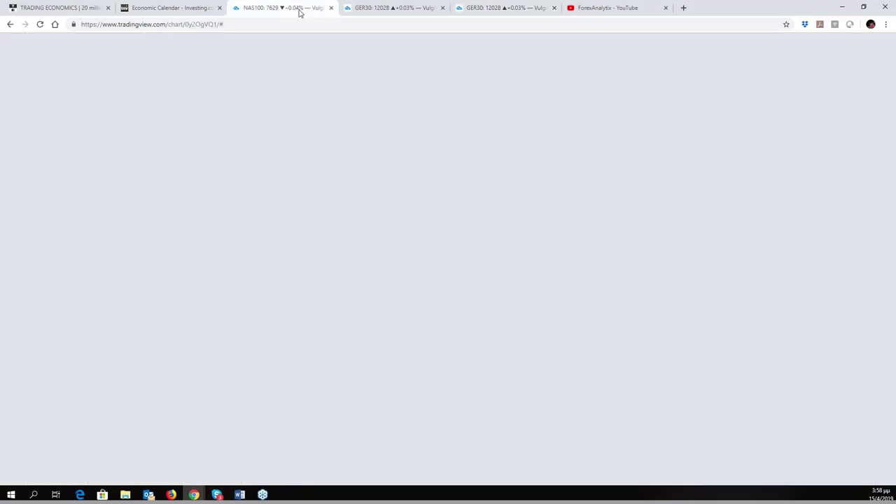
pyautogui.click(380, 300)
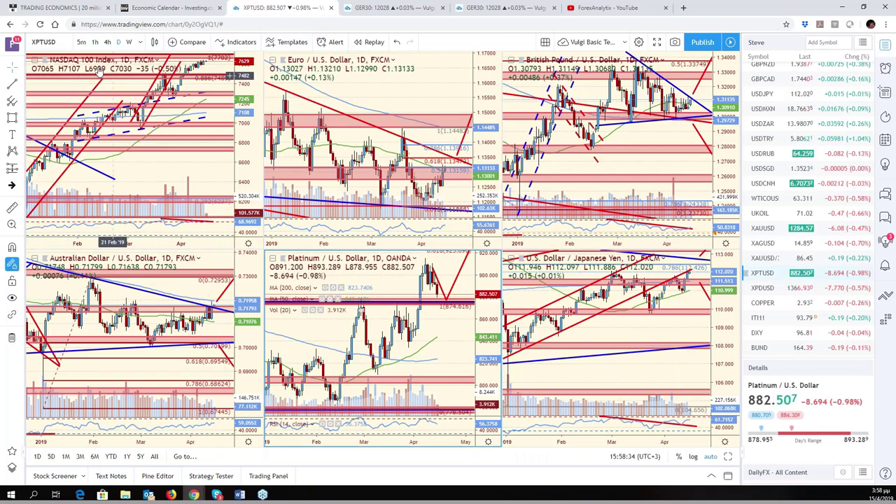
pyautogui.click(59, 43)
pyautogui.write('USDTRY')
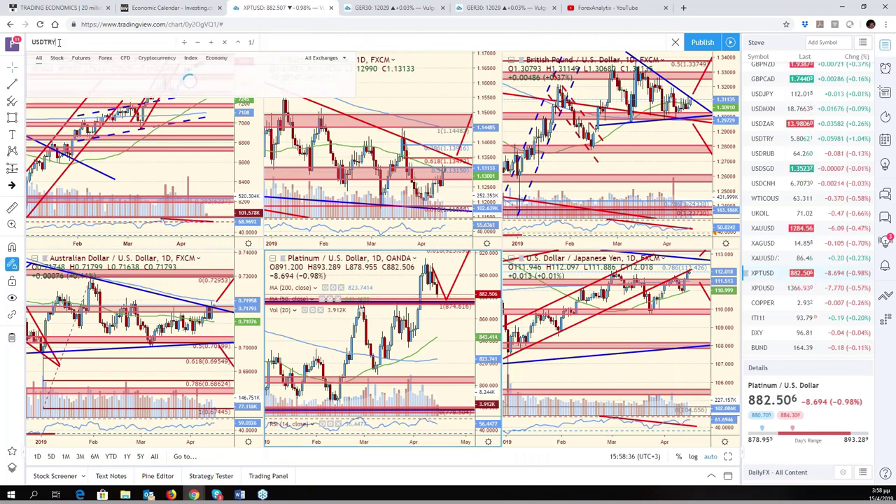
pyautogui.press('Return')
# Step: Maximize the USD/TRY chart, pan for room, and draw a shaded zone around 5.95–6.01
pyautogui.click(728, 456)
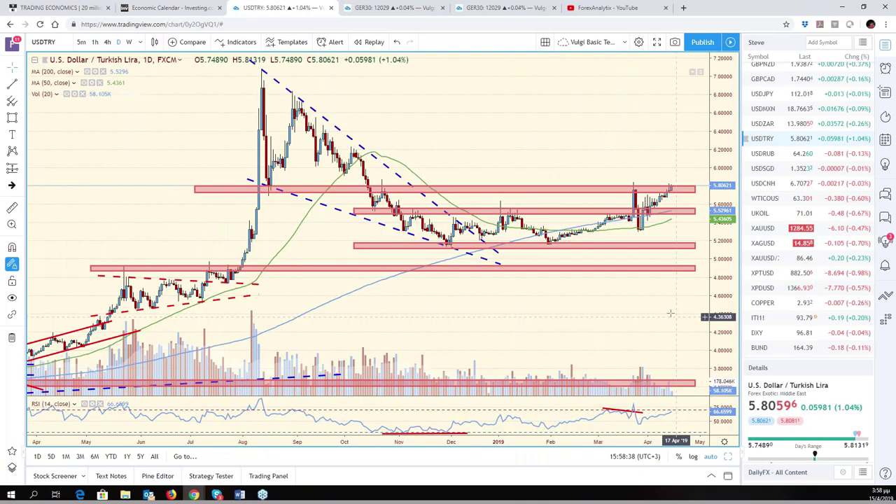
pyautogui.scroll(3, 603, 147)
pyautogui.scroll(-3, 564, 177)
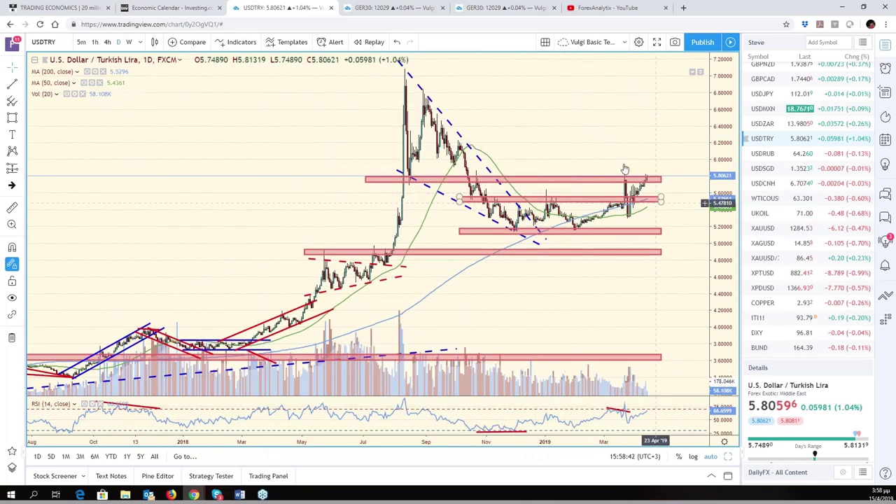
pyautogui.moveTo(622, 168); pyautogui.dragTo(582, 168)
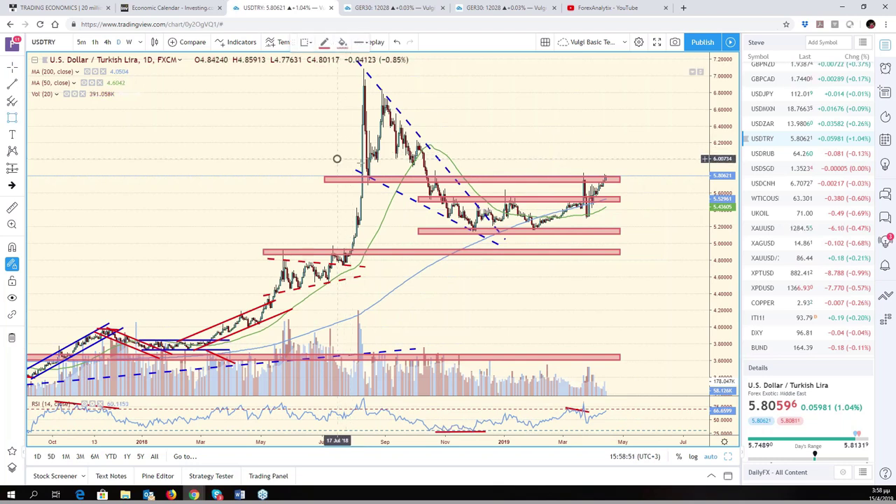
pyautogui.moveTo(339, 158)
pyautogui.mouseDown()
pyautogui.moveTo(629, 164)
pyautogui.moveTo(619, 162)
pyautogui.mouseUp()
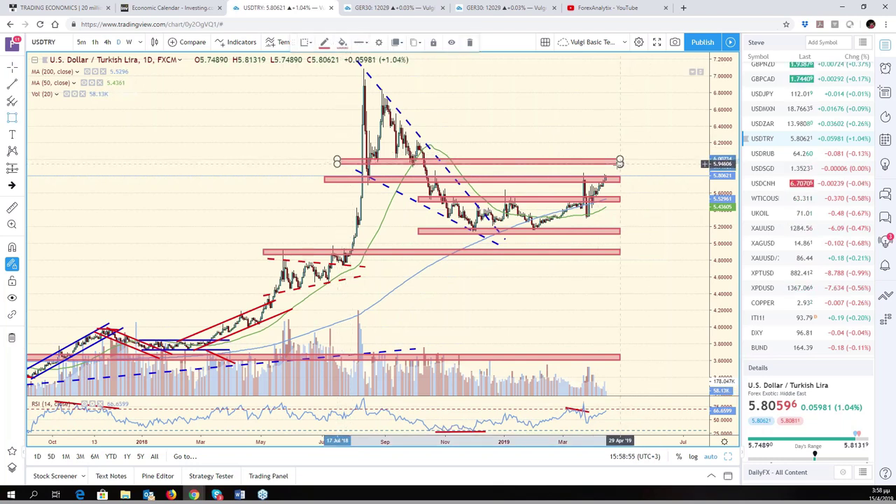
# Step: With Magnet on, draw a Fib retracement from the August 2018 high to the November low
pyautogui.click(26, 103)
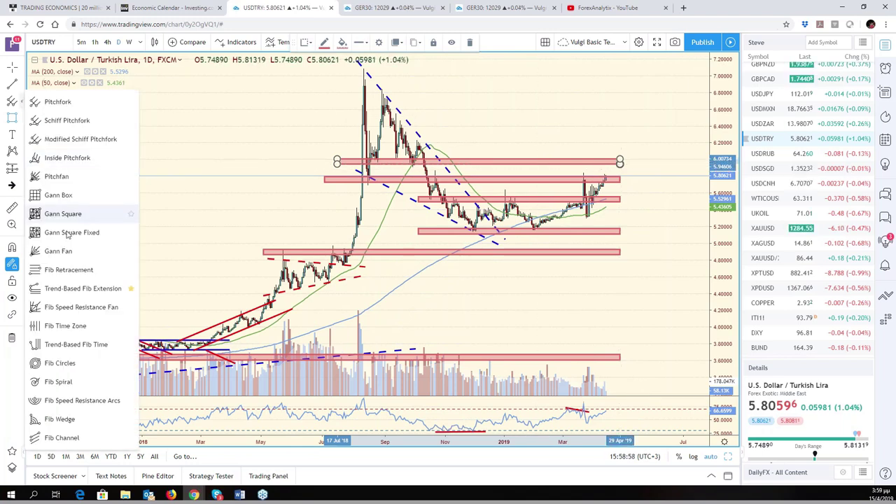
pyautogui.click(49, 270)
pyautogui.click(11, 247)
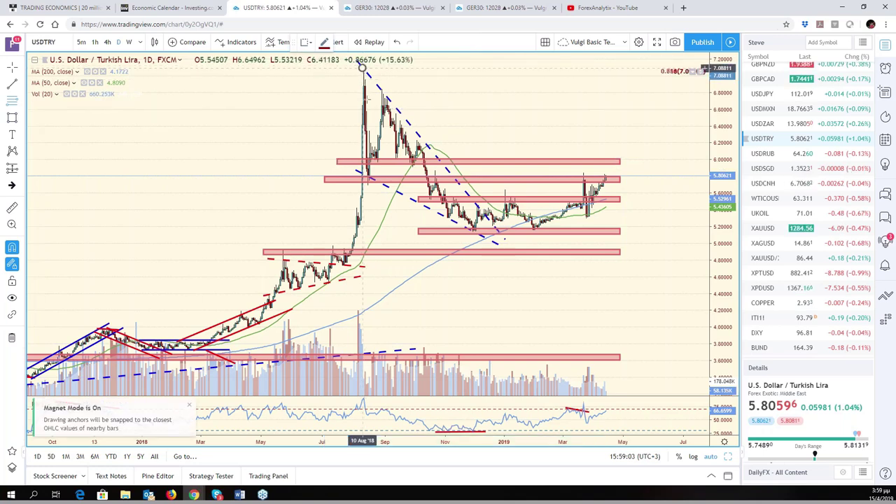
pyautogui.click(360, 64)
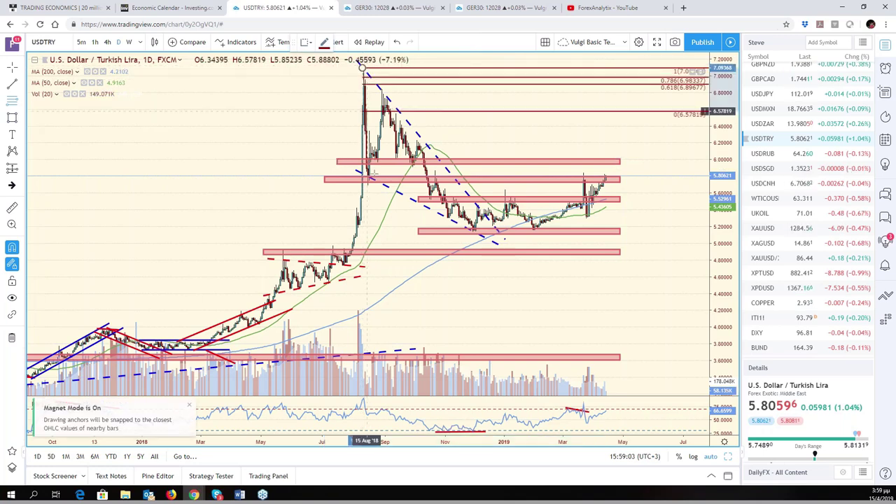
pyautogui.click(474, 235)
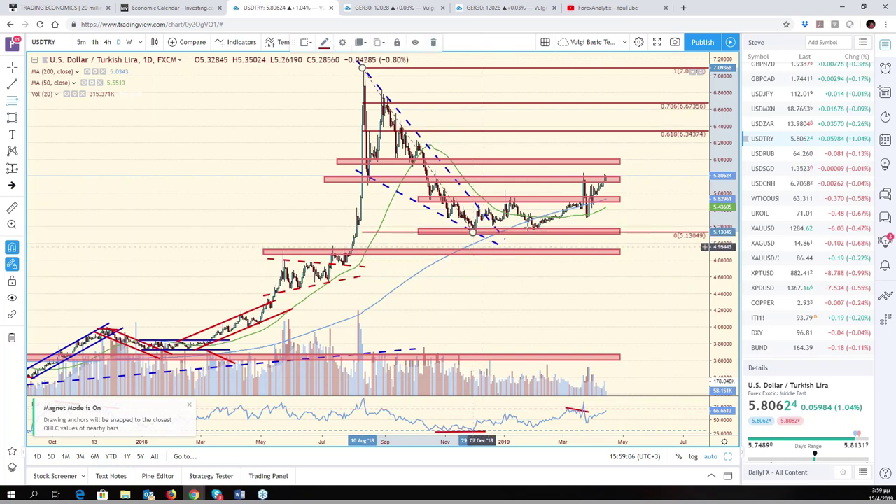
# Step: Enable the 0.5 and 0.382 levels in the retracement's settings
pyautogui.rightClick(645, 133)
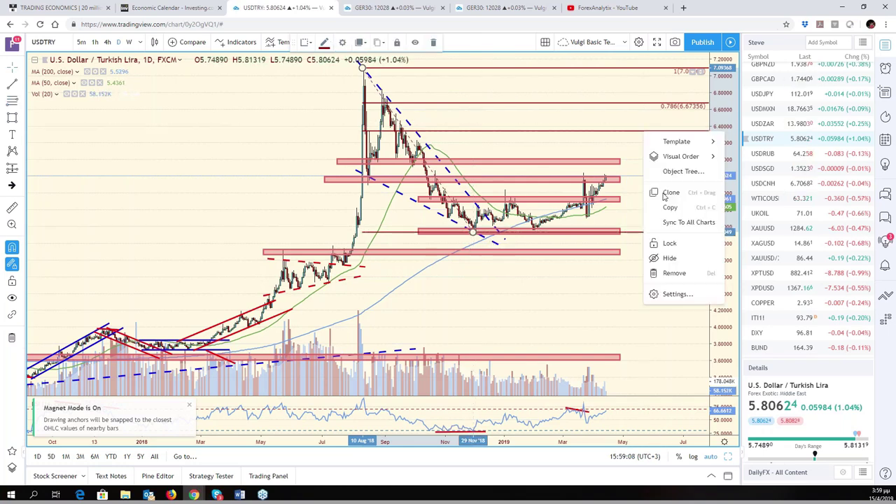
pyautogui.click(677, 294)
pyautogui.click(340, 225)
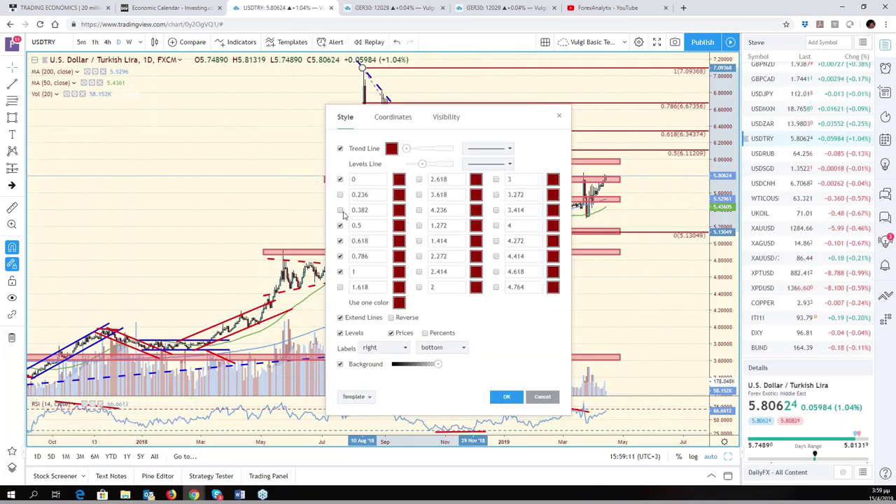
pyautogui.click(340, 210)
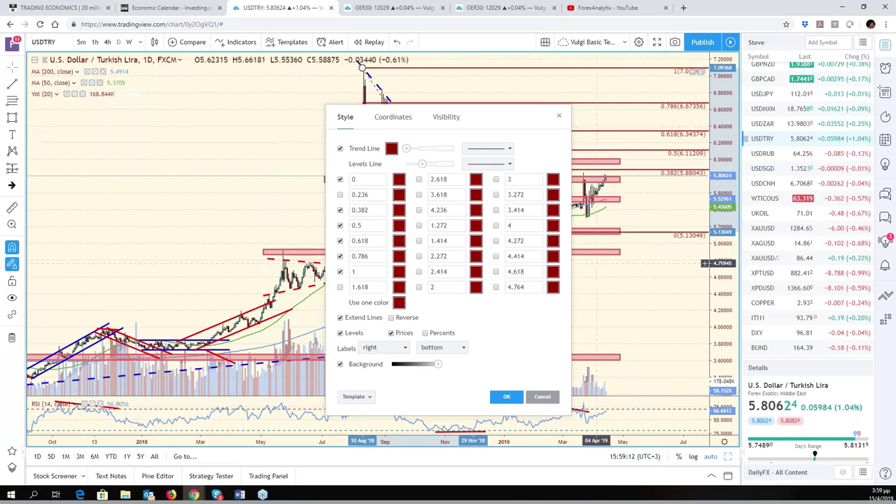
pyautogui.click(504, 397)
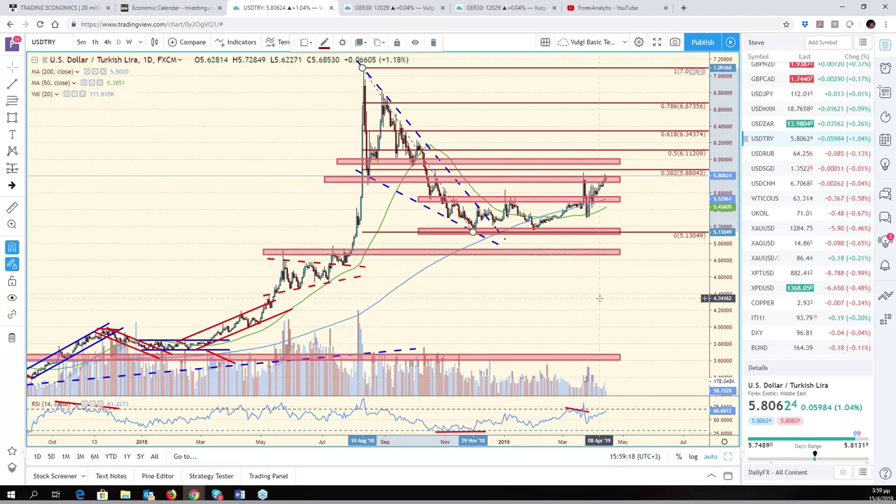
# Step: Draw a red falling path on USD/TRY from the 5.97 upper zone to about 4.77 in June
pyautogui.scroll(2, 596, 316)
pyautogui.scroll(2, 595, 324)
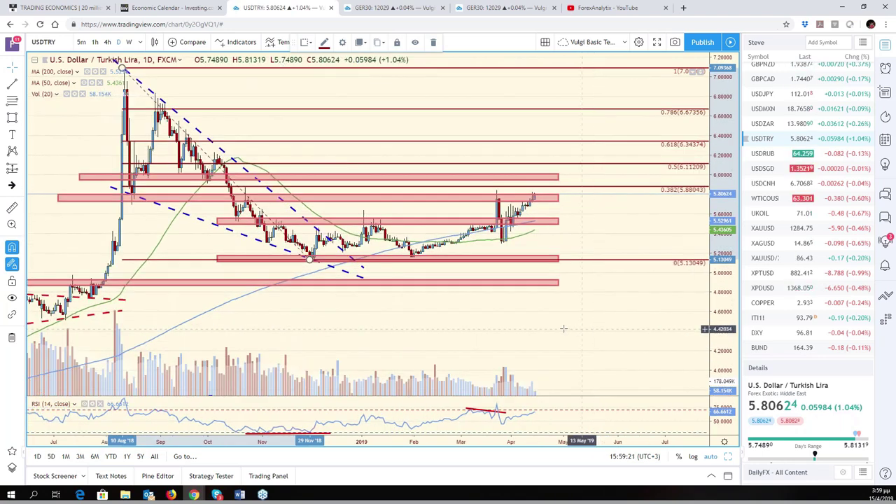
pyautogui.scroll(-2, 550, 326)
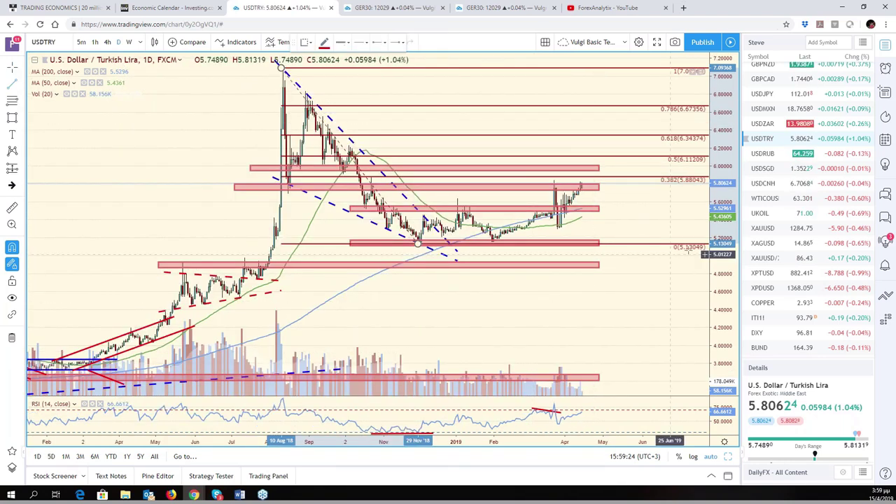
pyautogui.click(589, 186)
pyautogui.click(646, 292)
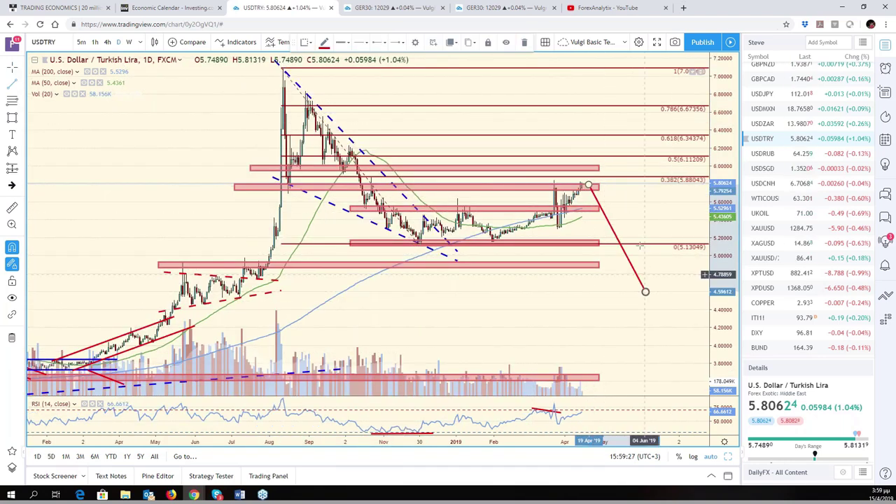
pyautogui.moveTo(611, 226); pyautogui.dragTo(614, 210)
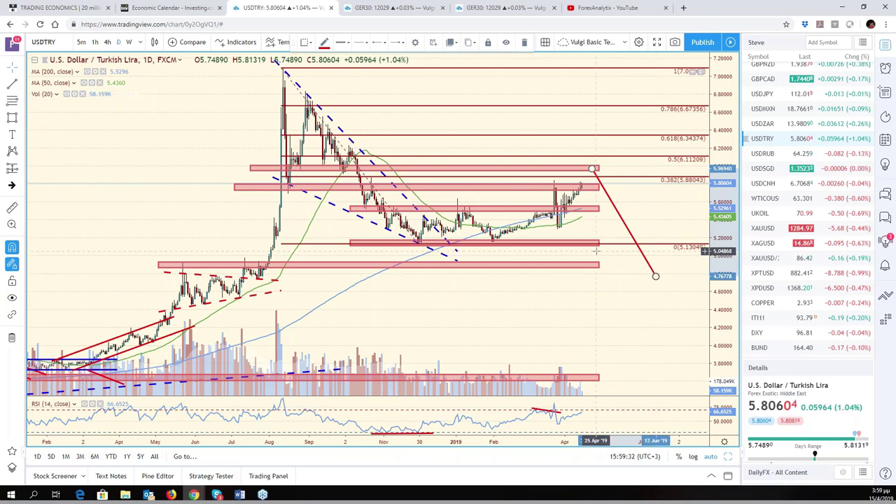
pyautogui.scroll(2, 597, 250)
pyautogui.scroll(1, 597, 250)
pyautogui.scroll(-2, 595, 256)
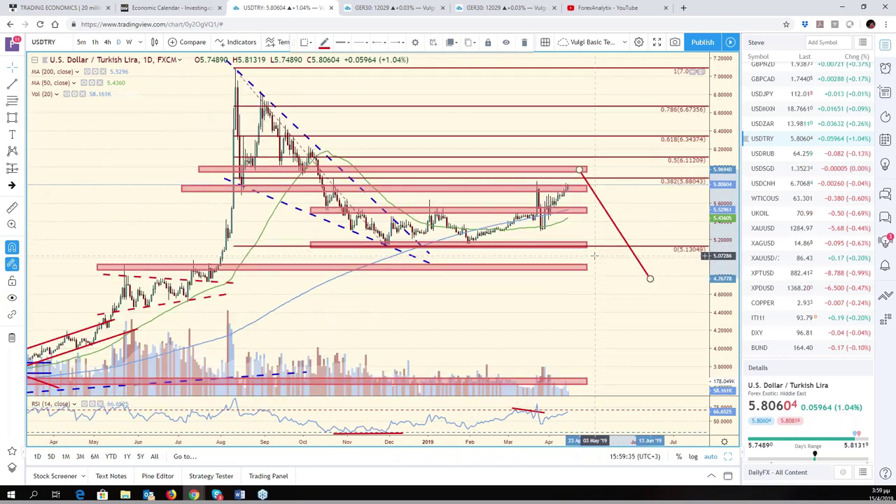
pyautogui.scroll(-2, 605, 270)
pyautogui.scroll(2, 609, 282)
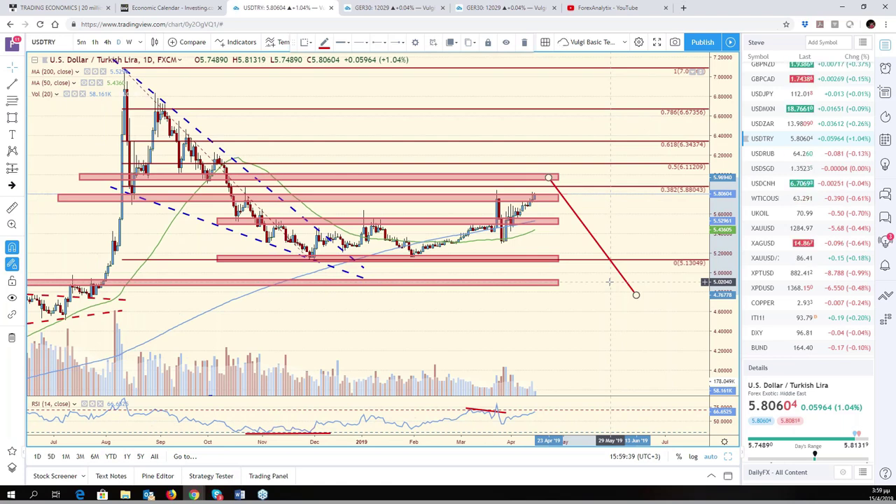
pyautogui.moveTo(596, 283); pyautogui.dragTo(689, 308)
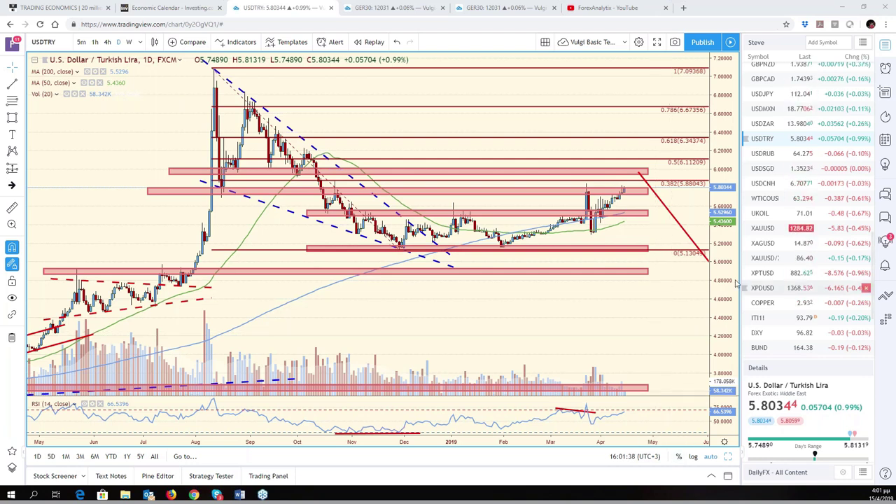
# Step: Restore the six-chart grid, load WTICOUSD into the centre chart, and make NASDAQ 100 active
pyautogui.click(728, 457)
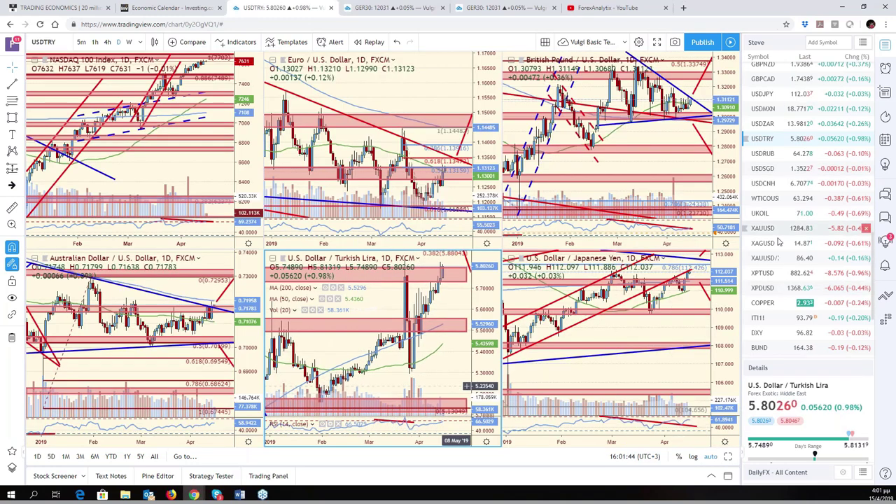
pyautogui.click(766, 198)
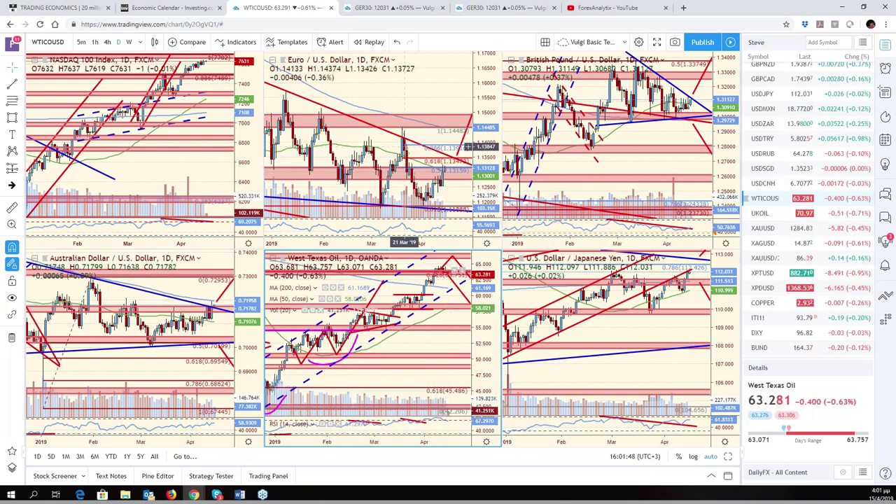
pyautogui.click(231, 180)
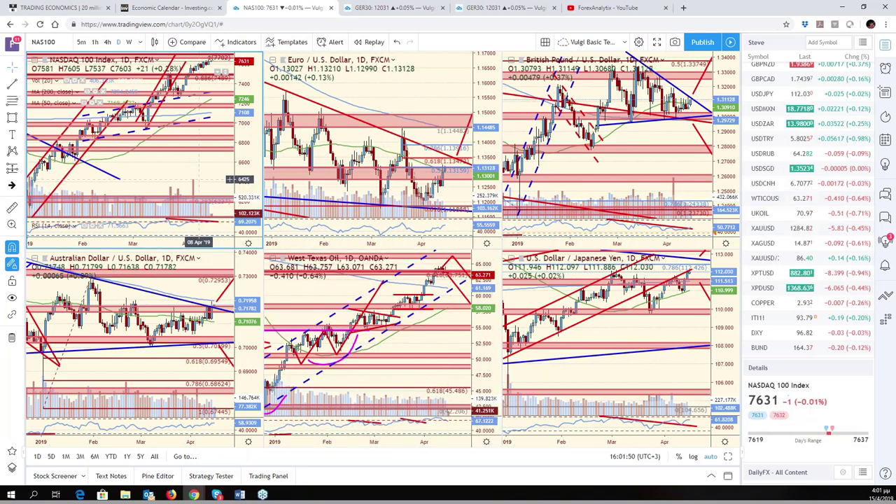
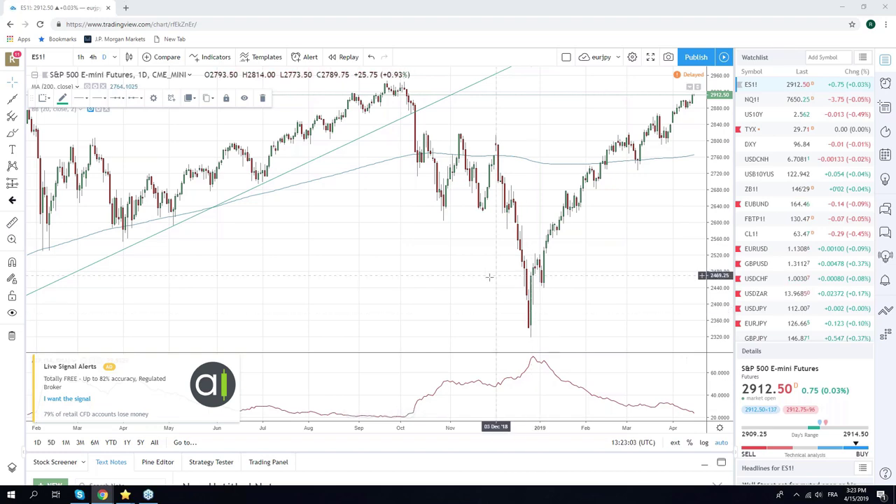
# Step: Change the ES1! chart interval from 1 day to 1 week
pyautogui.scroll(-3, 489, 278)
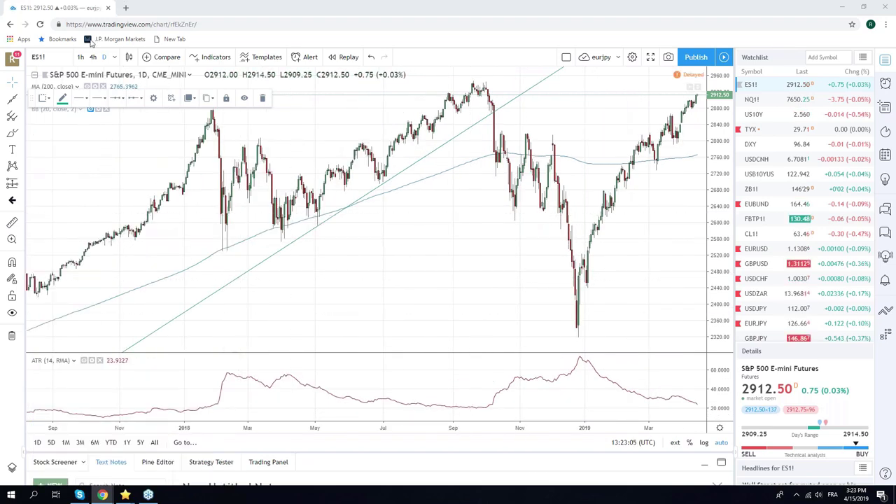
pyautogui.click(114, 56)
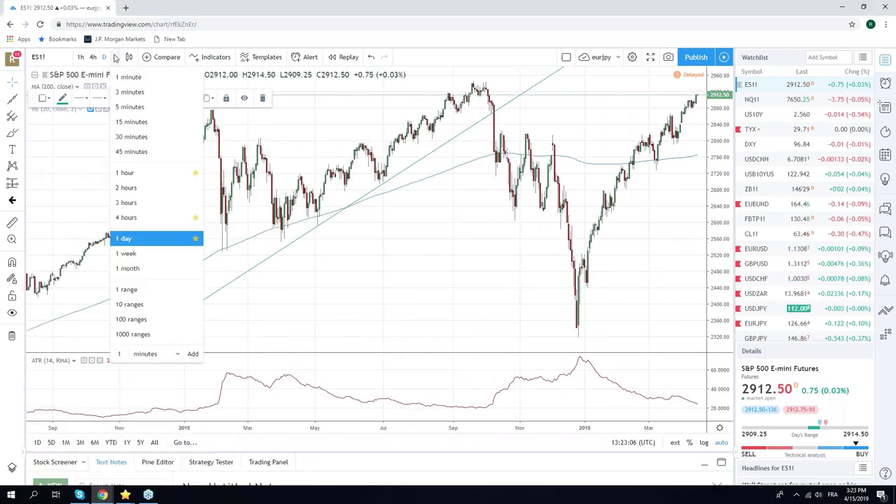
pyautogui.click(174, 255)
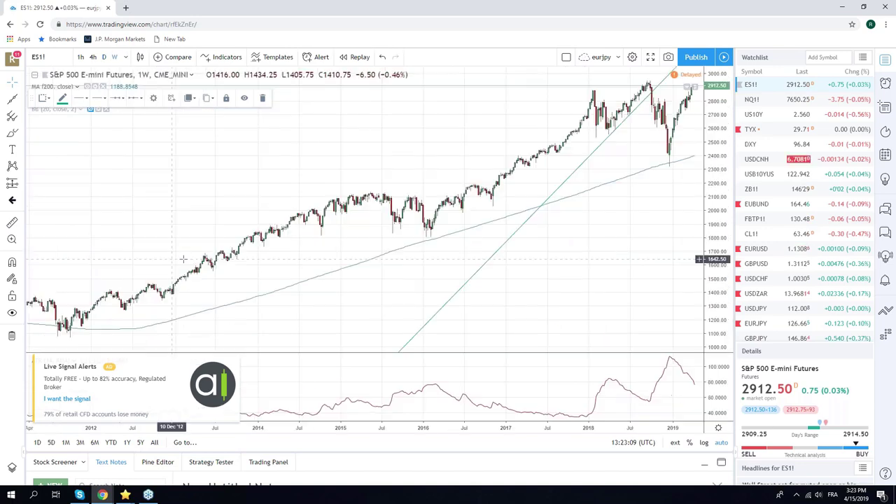
# Step: Zoom the weekly ES1! chart in on late 2014 through early 2019
pyautogui.scroll(2, 353, 256)
pyautogui.scroll(2, 352, 256)
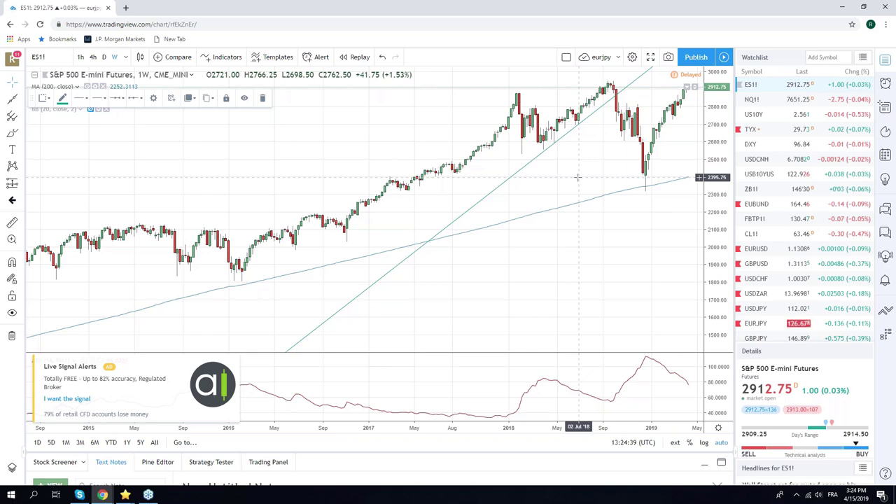
# Step: Pan the weekly ES1! chart back through 2010–2016 to the 2006–2009 price history
pyautogui.moveTo(140, 190); pyautogui.dragTo(474, 193)
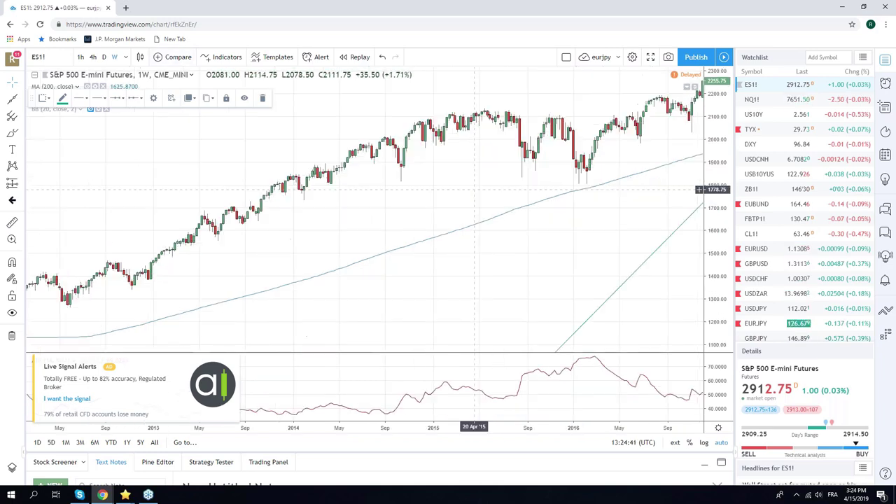
pyautogui.moveTo(262, 196); pyautogui.dragTo(310, 184)
pyautogui.moveTo(135, 175); pyautogui.dragTo(244, 175)
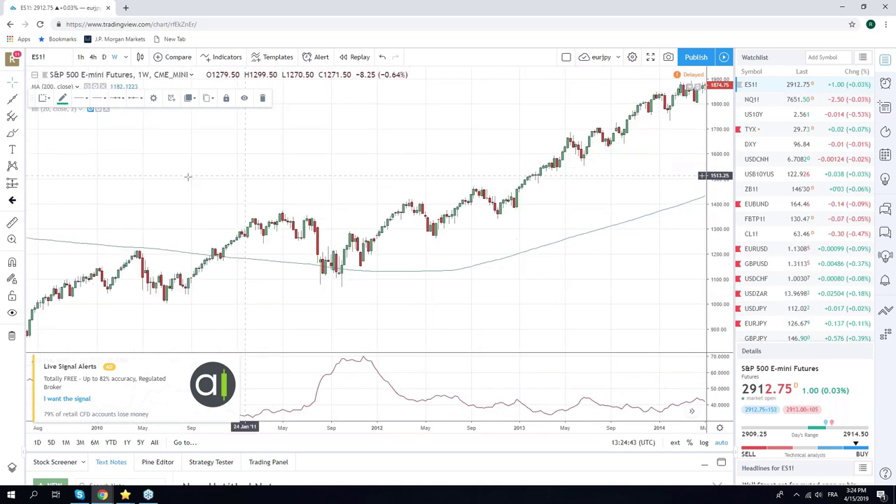
pyautogui.moveTo(189, 177); pyautogui.dragTo(532, 176)
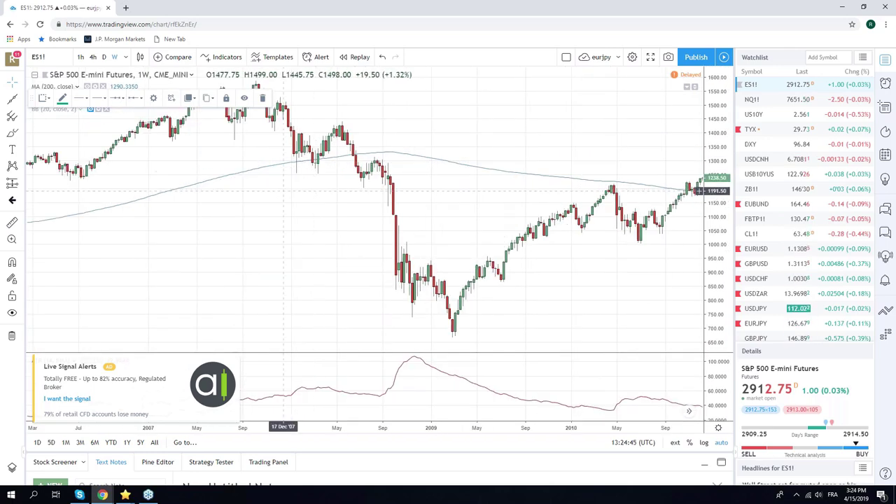
pyautogui.moveTo(284, 181); pyautogui.dragTo(474, 182)
pyautogui.moveTo(311, 182); pyautogui.dragTo(299, 194)
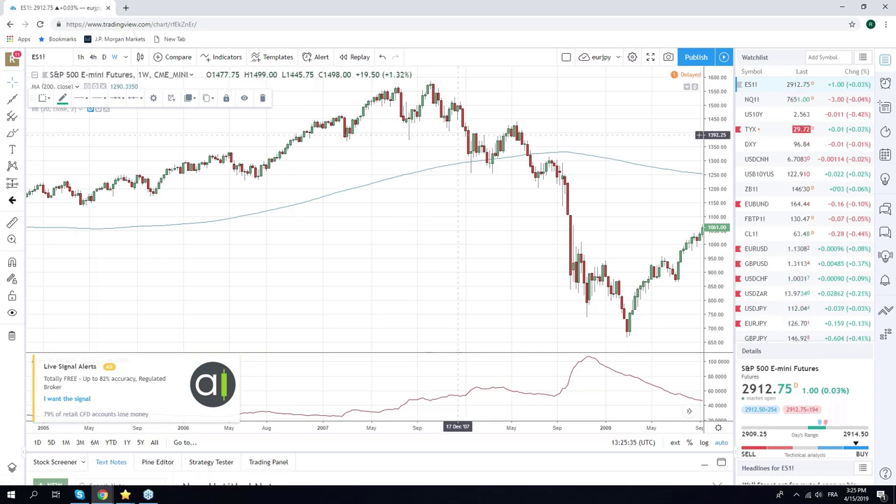
# Step: Bring the weekly chart forward to its latest bars, around April 2019
pyautogui.moveTo(459, 135); pyautogui.dragTo(183, 140)
pyautogui.moveTo(681, 236); pyautogui.dragTo(457, 236)
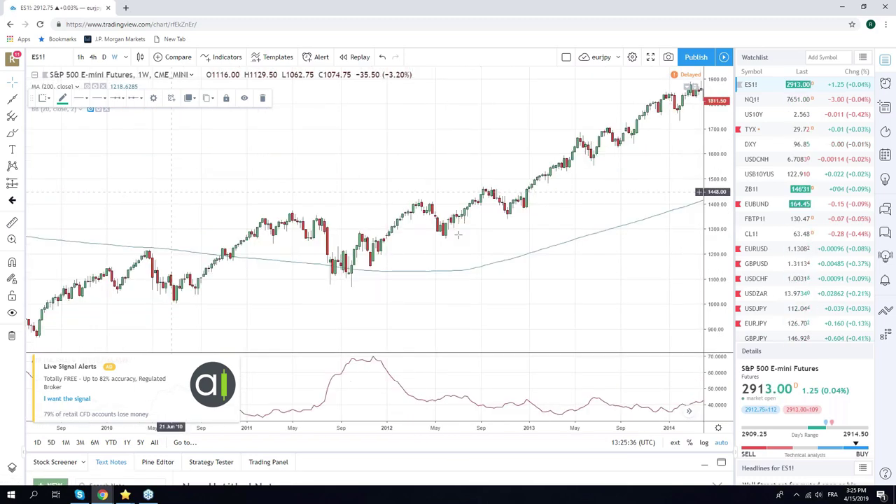
pyautogui.click(690, 411)
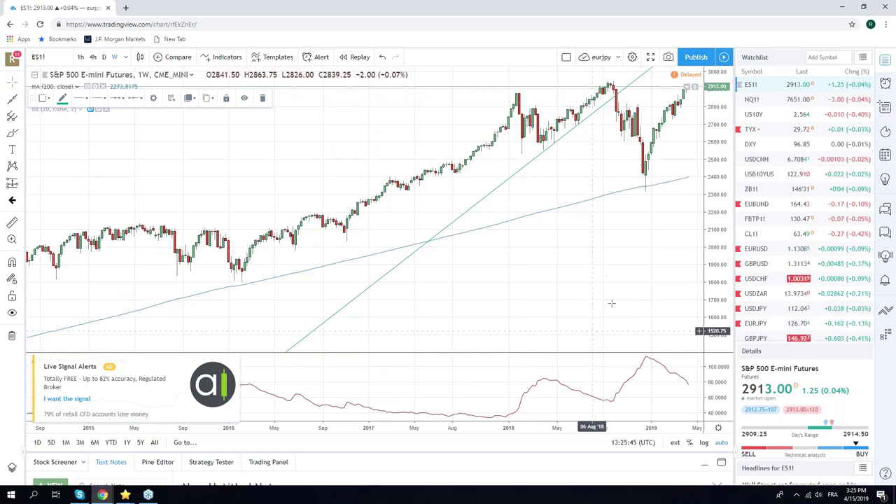
# Step: Zoom the weekly ES1! chart in to span late 2016 through April 2019
pyautogui.scroll(3, 560, 250)
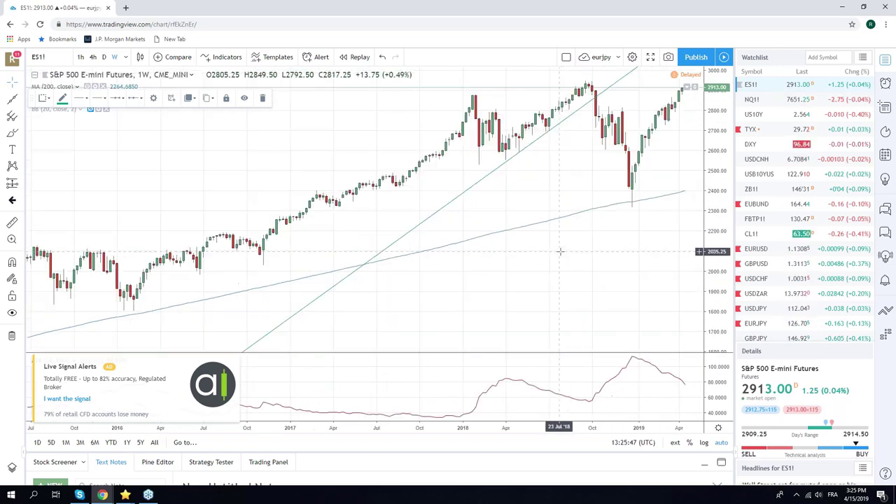
pyautogui.scroll(3, 560, 251)
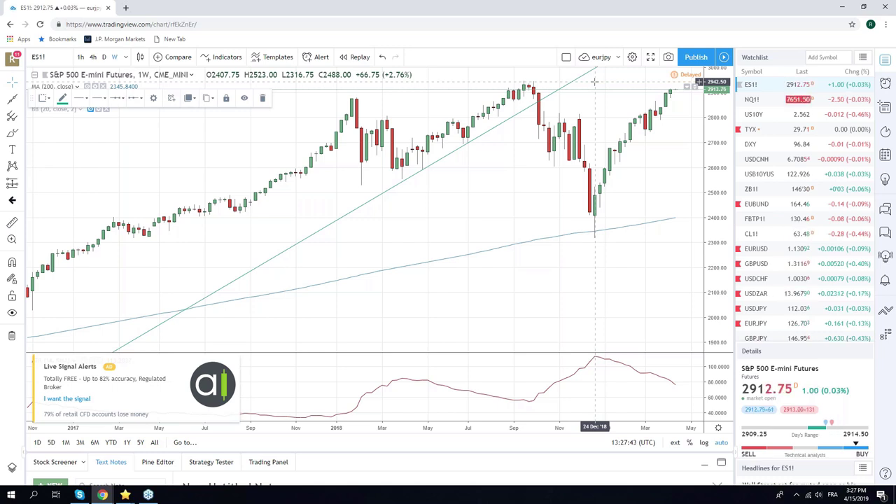
# Step: View ES1! on zoomed daily bars, then open the CL1! chart from the watchlist
pyautogui.click(105, 59)
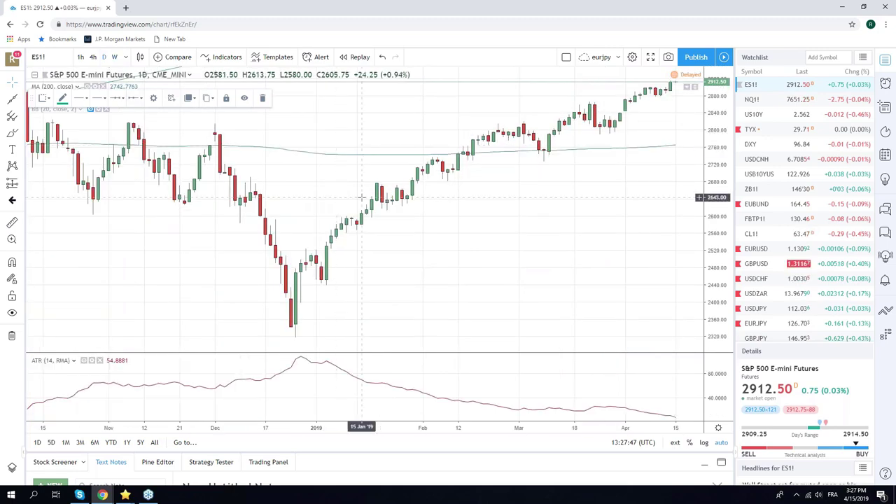
pyautogui.scroll(2, 362, 197)
pyautogui.scroll(2, 361, 198)
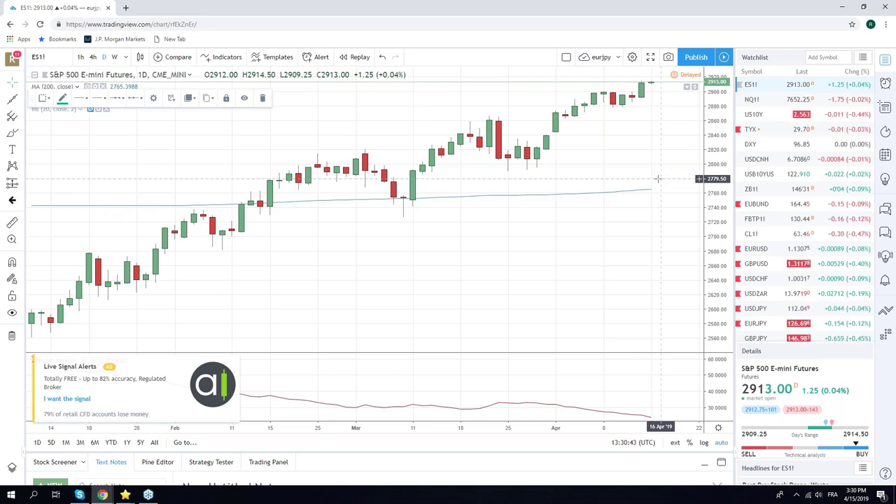
pyautogui.click(778, 234)
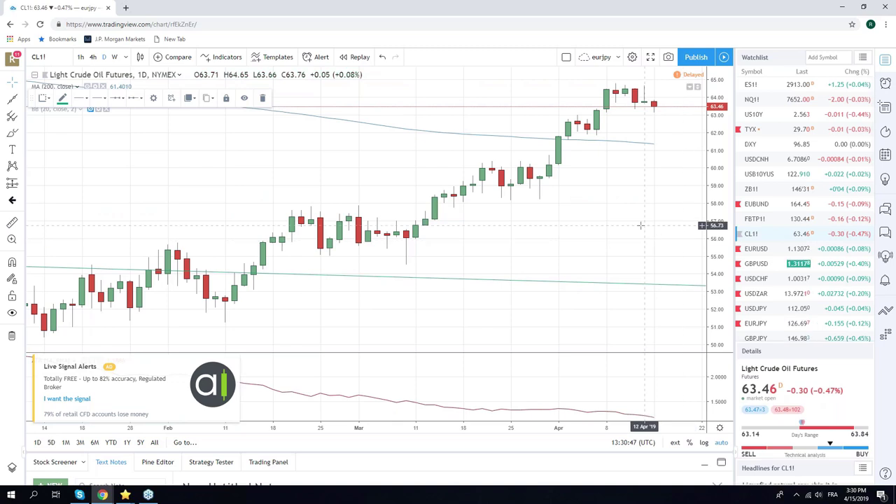